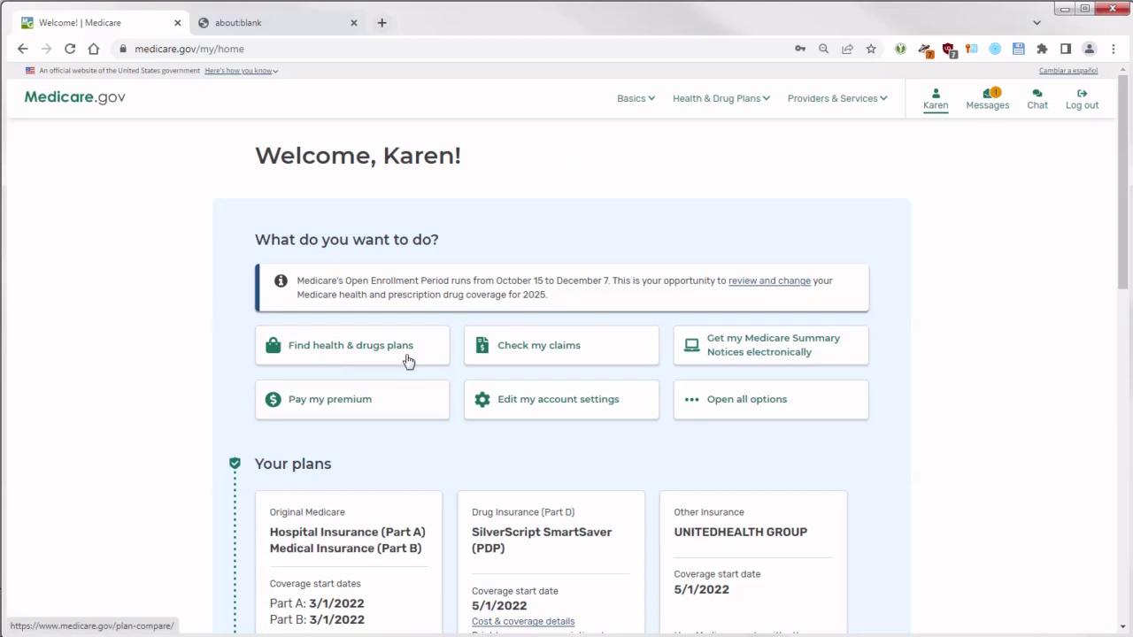
Step: Open the health and drug plan summary and review the other plans and the help available with drug costs
left_click_drag(434, 362, 357, 354)
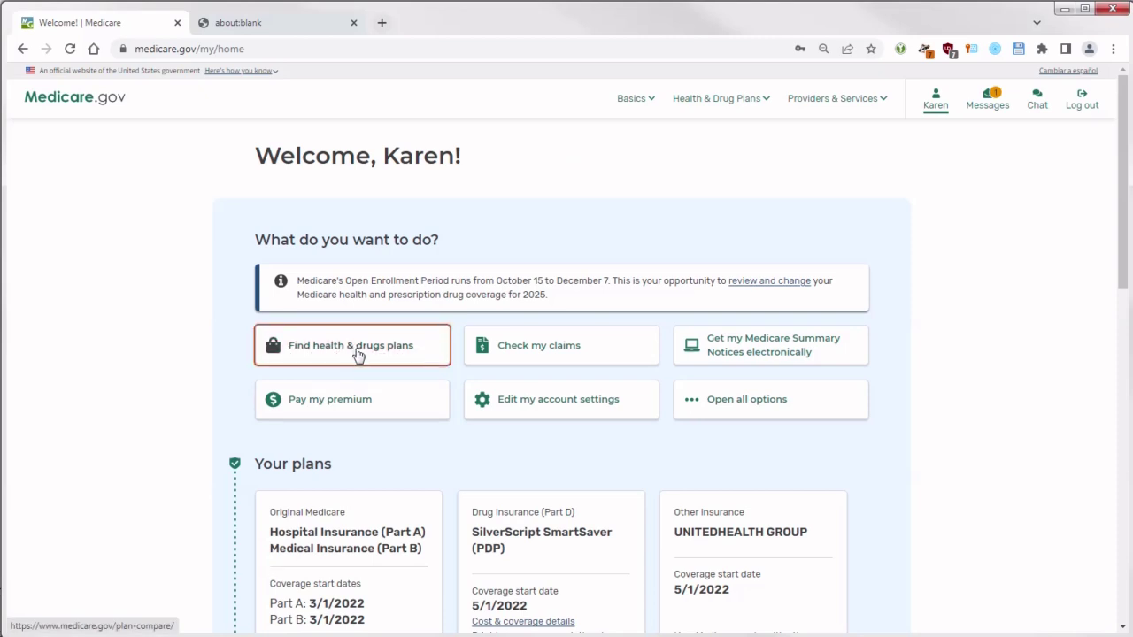
left_click(351, 350)
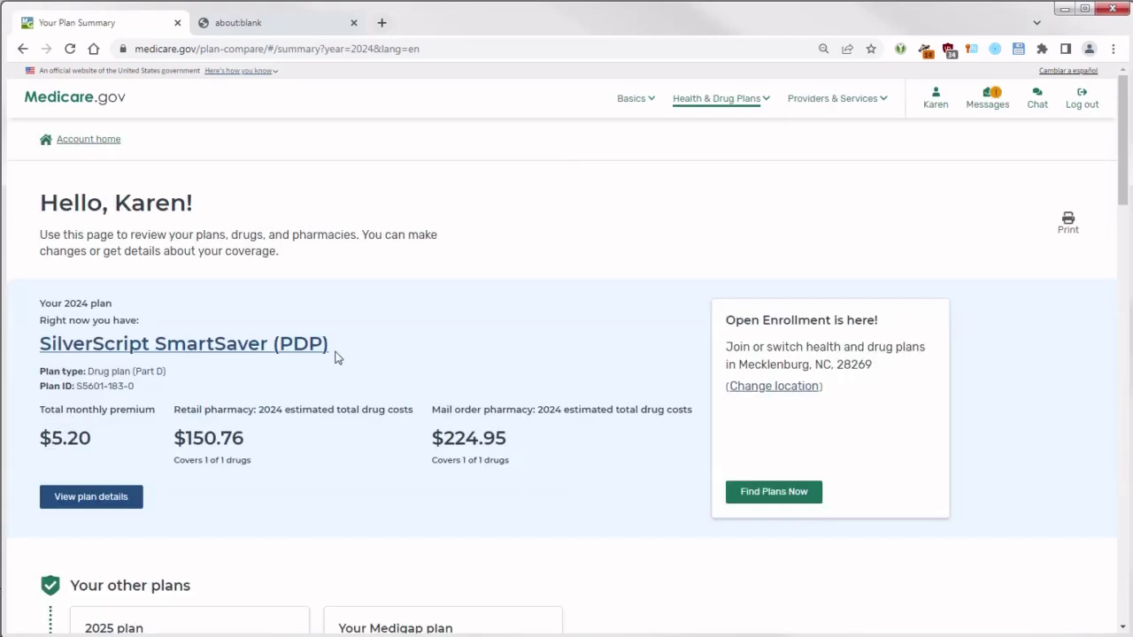
scroll(435, 437, "down", 3)
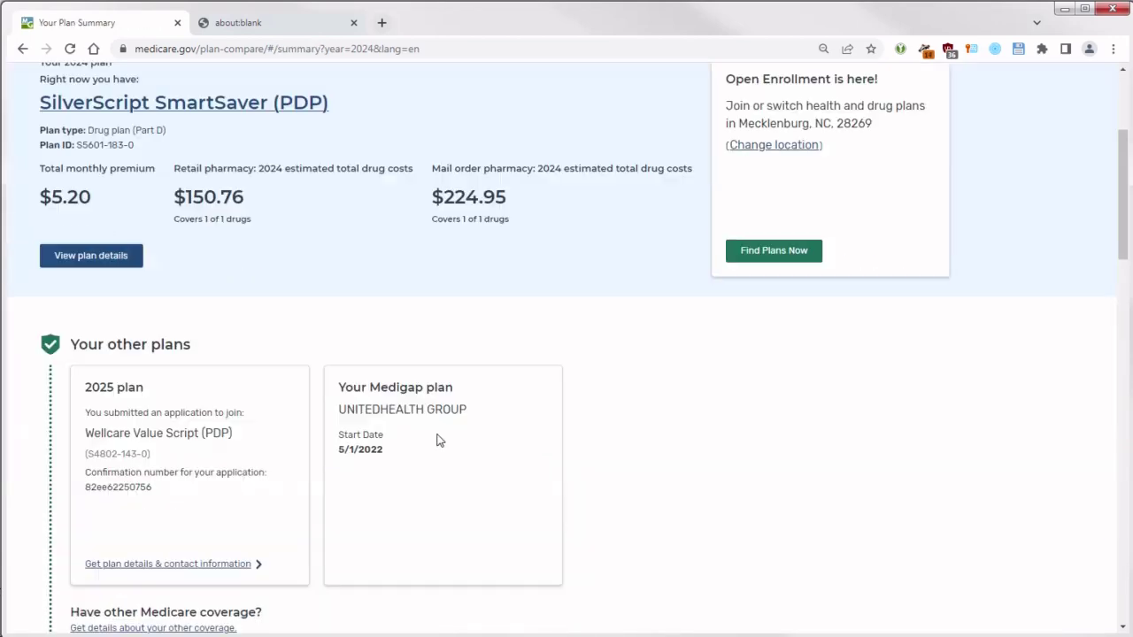
left_click_drag(86, 341, 237, 458)
scroll(83, 492, "down", 4)
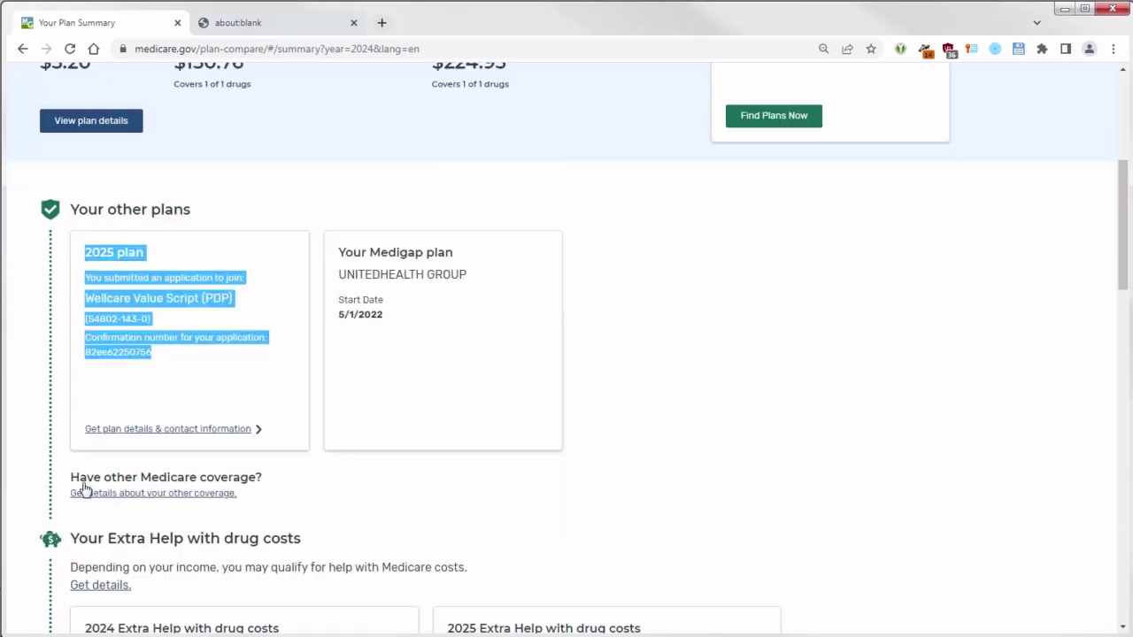
scroll(98, 482, "down", 3)
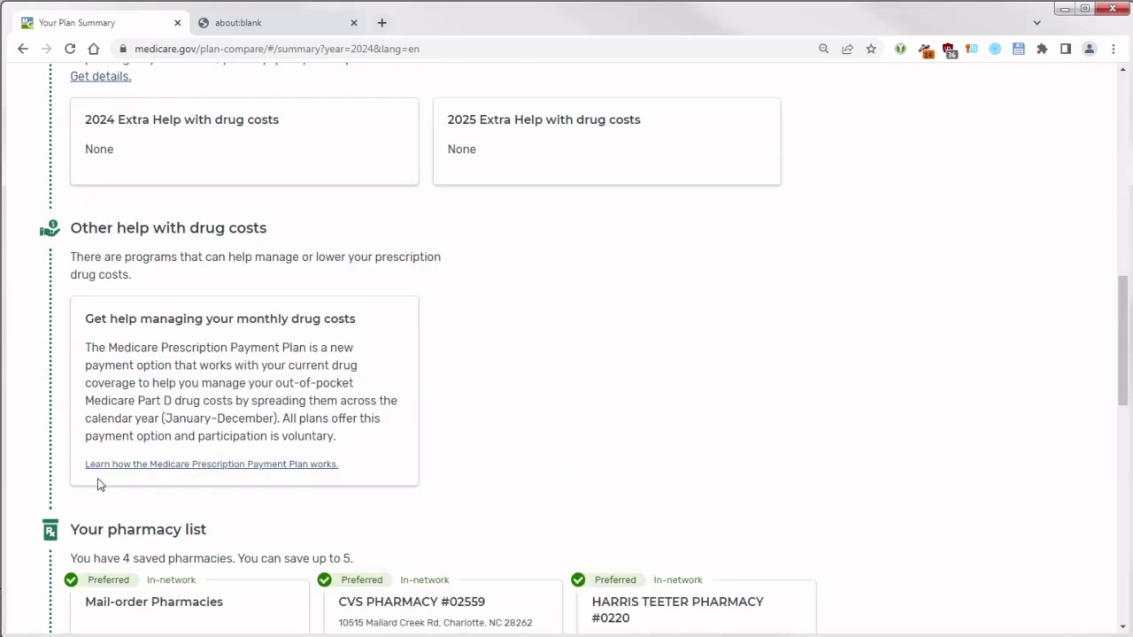
scroll(97, 482, "down", 1)
scroll(165, 395, "up", 3)
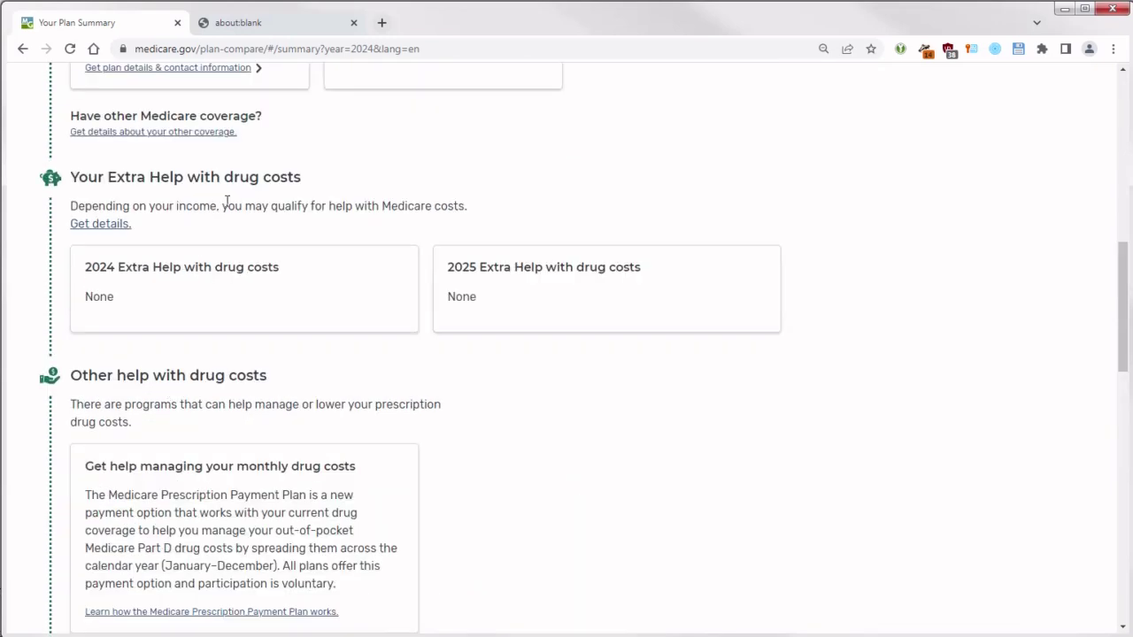
scroll(250, 443, "down", 3)
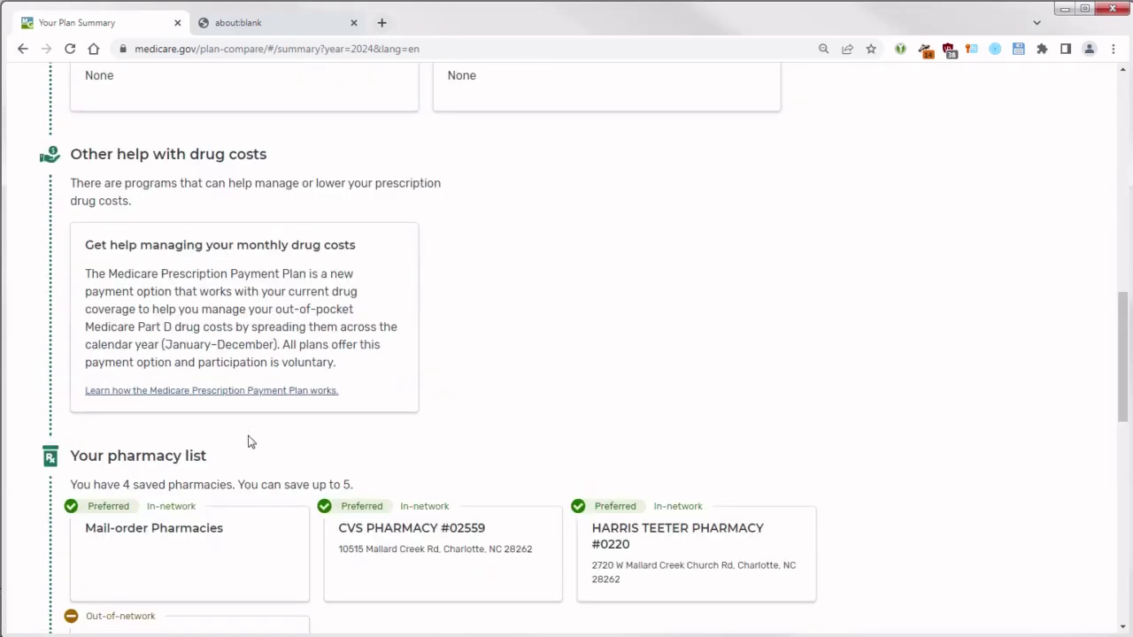
Step: Open the saved drug list for editing and remove the Estradiol 10mcg tablet
scroll(248, 442, "down", 2)
scroll(249, 443, "down", 5)
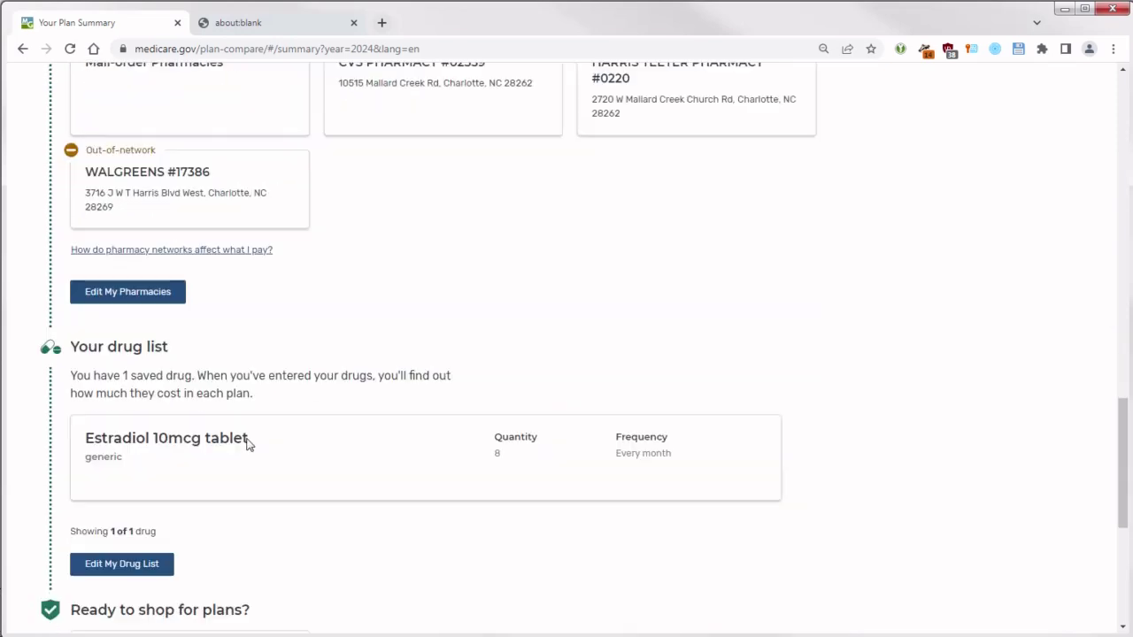
scroll(249, 443, "down", 1)
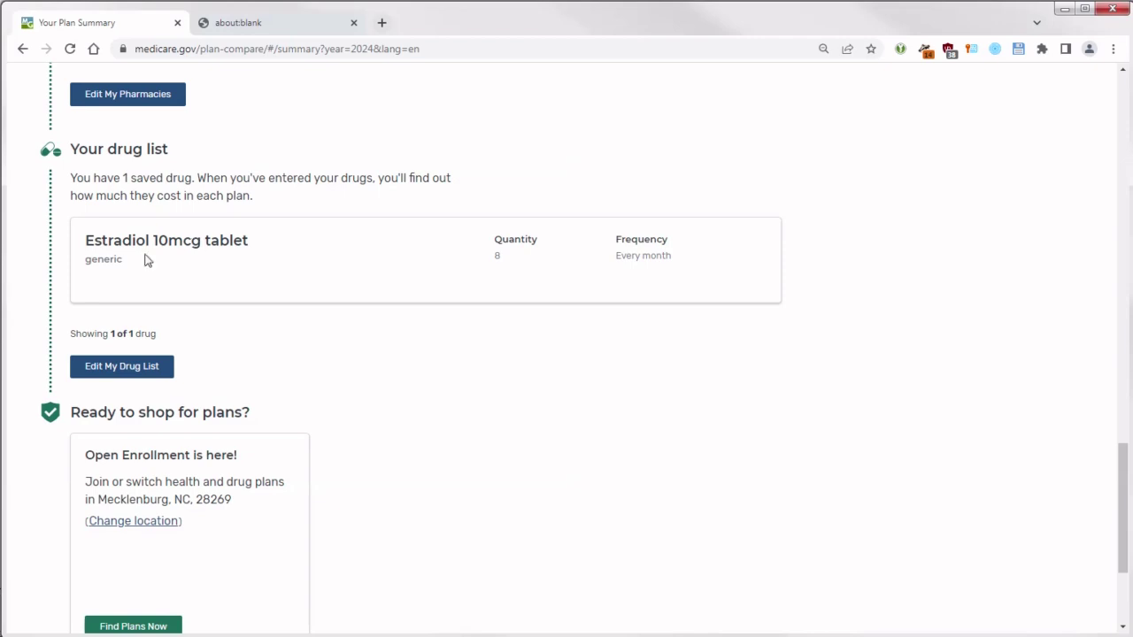
left_click_drag(154, 372, 118, 375)
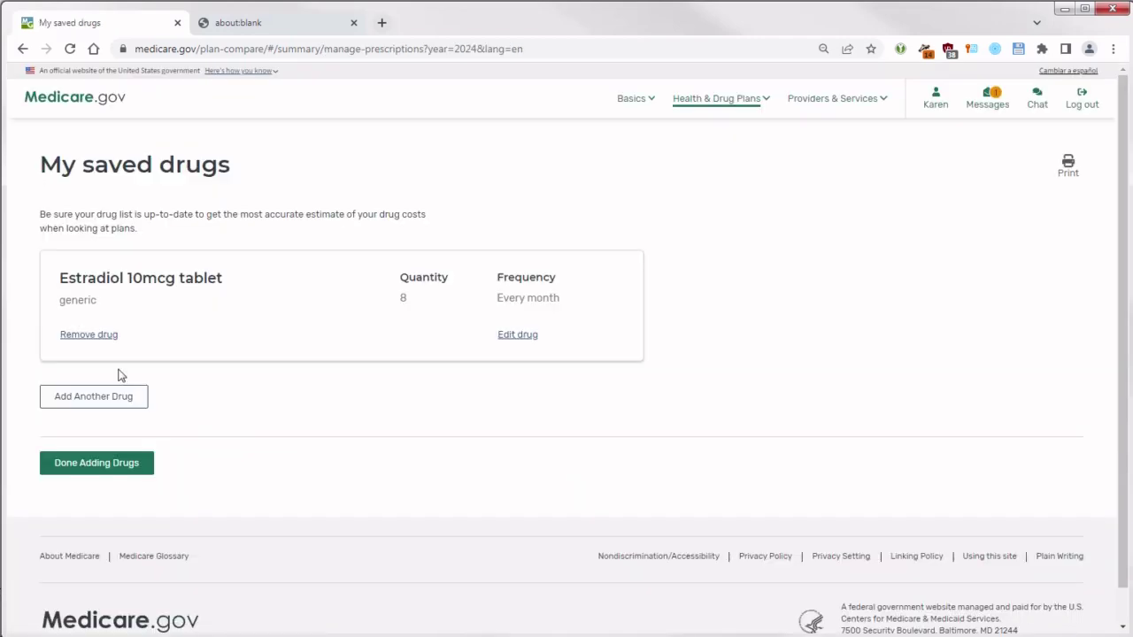
left_click(78, 337)
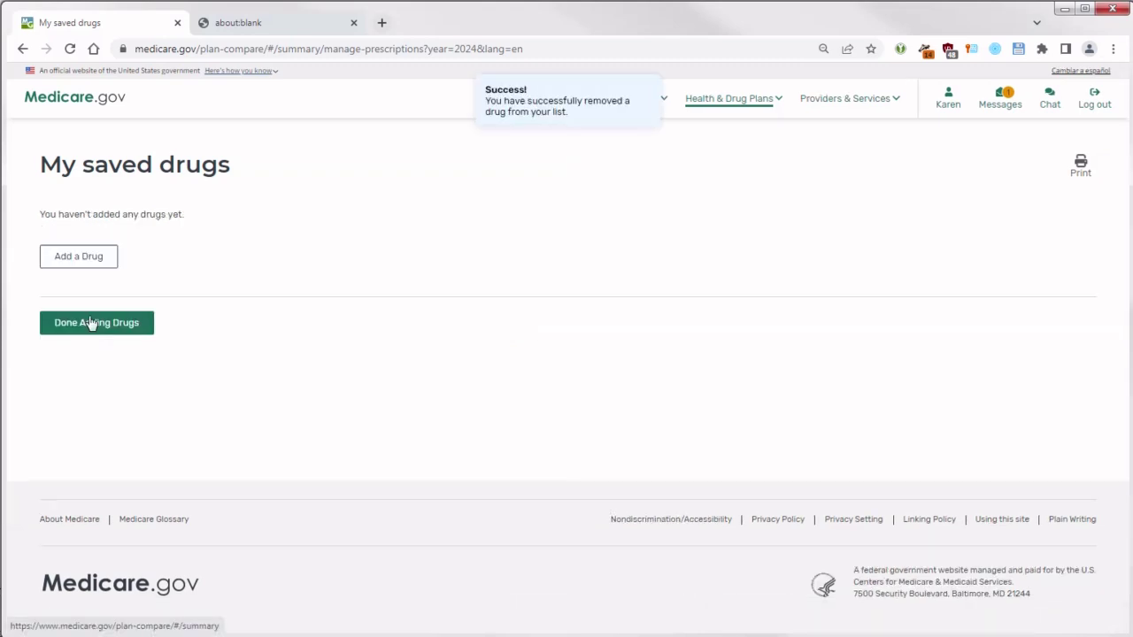
Step: Start adding the prescription drug estradiol to the saved drugs and display its available dosages
left_click(76, 265)
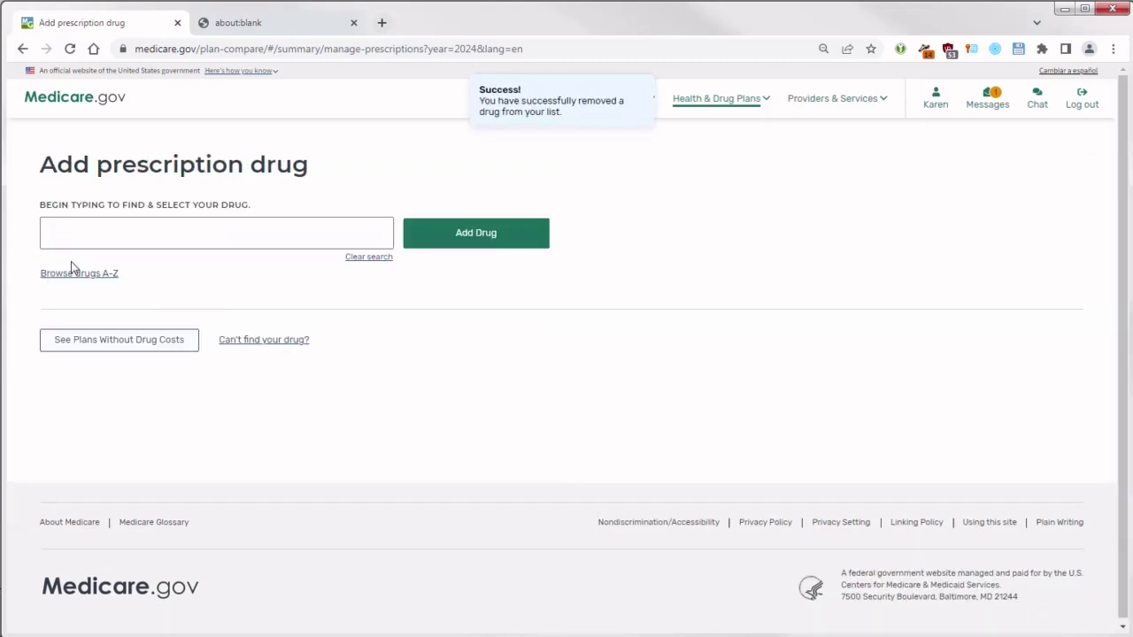
left_click(126, 245)
type("e")
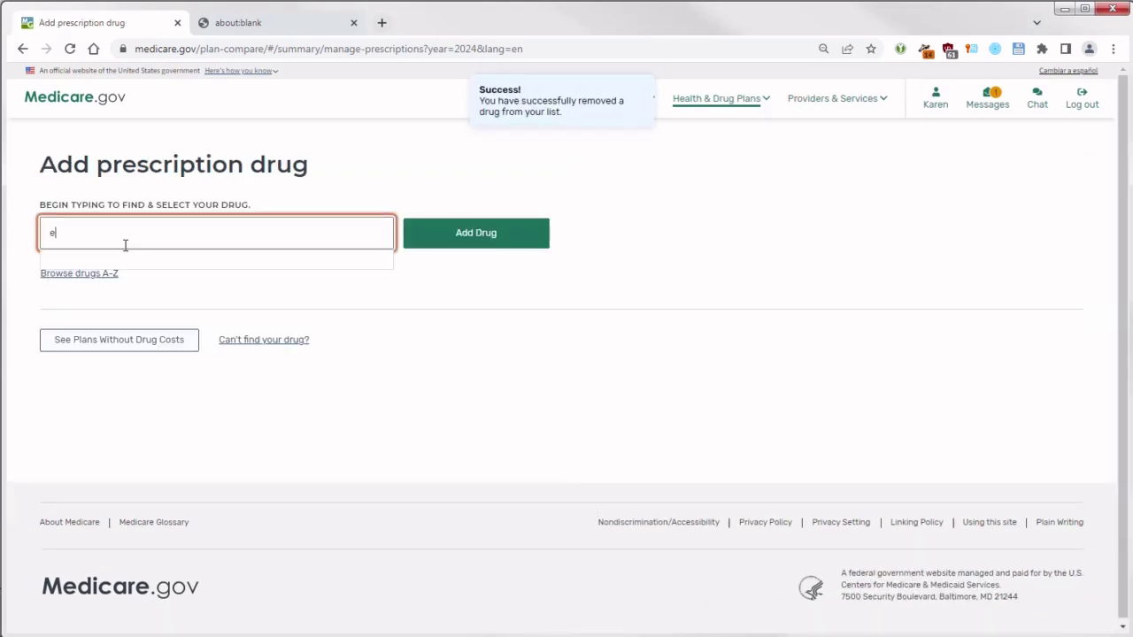
type("stradio")
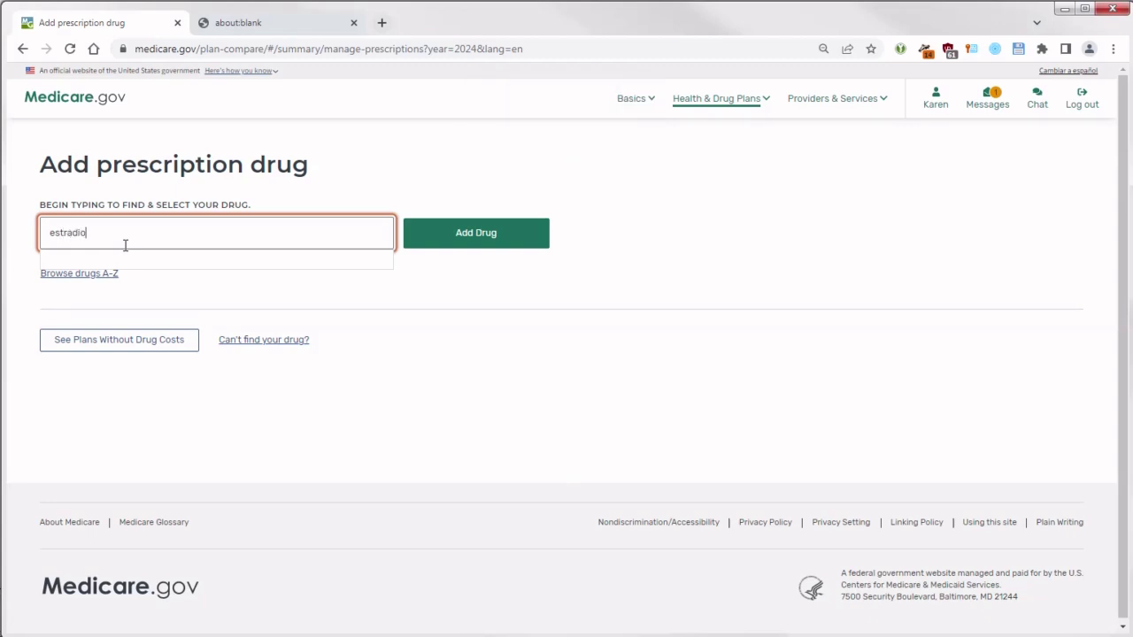
type("l")
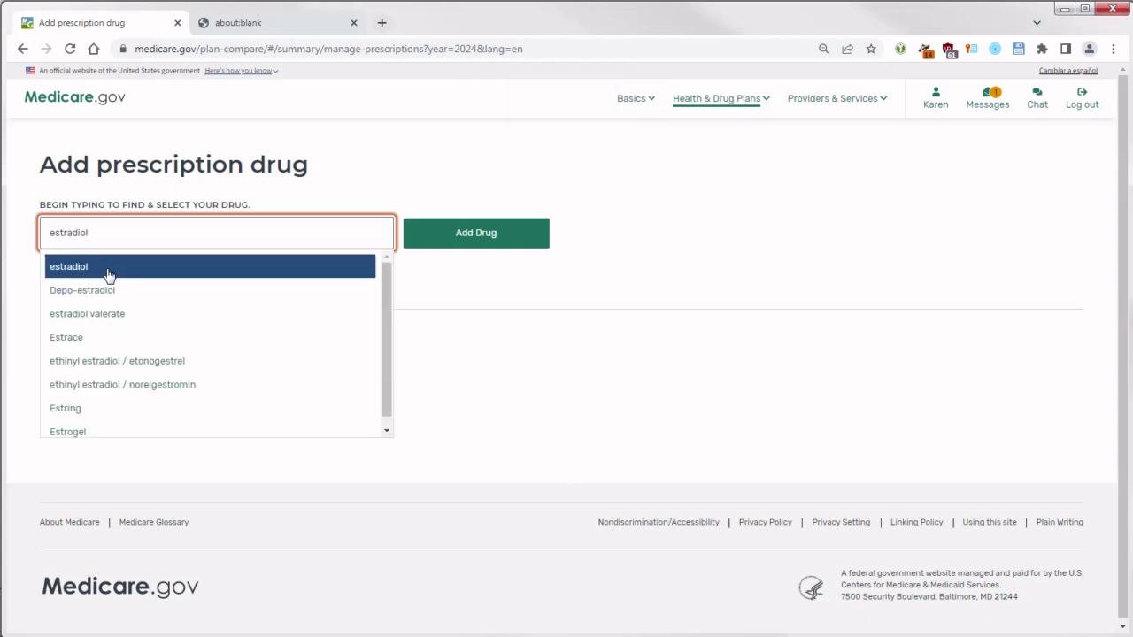
left_click(76, 268)
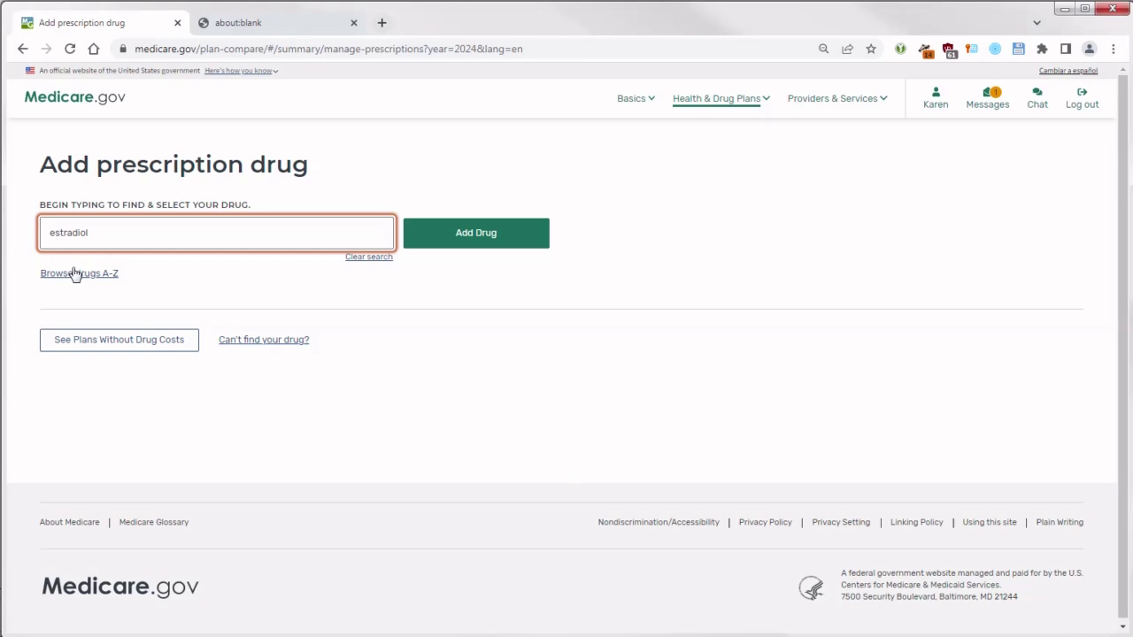
left_click(486, 234)
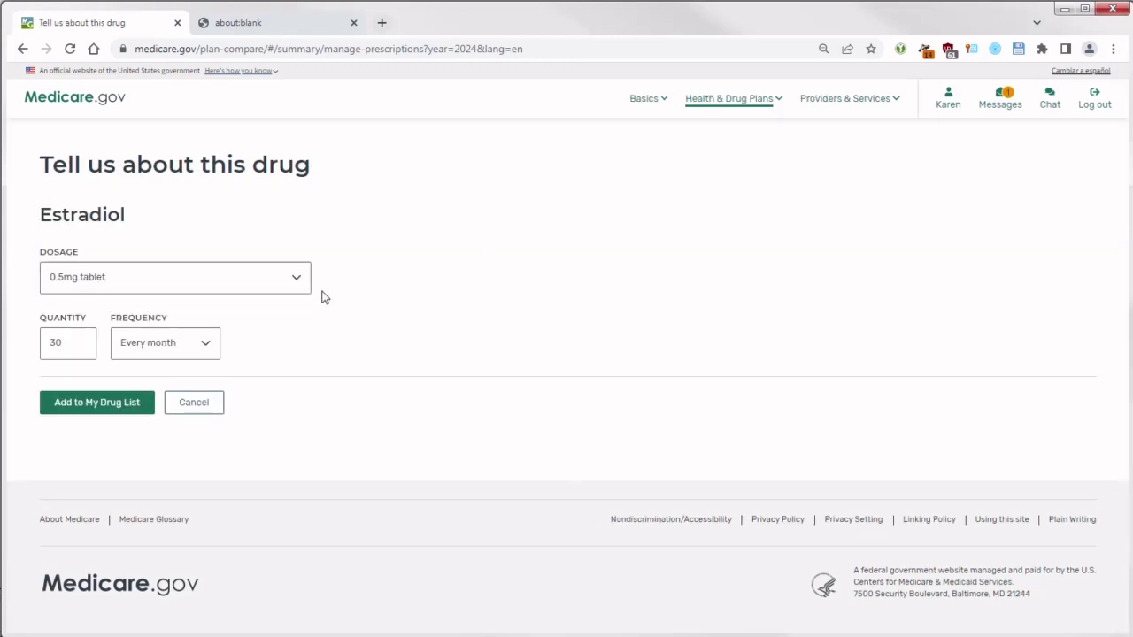
left_click(298, 281)
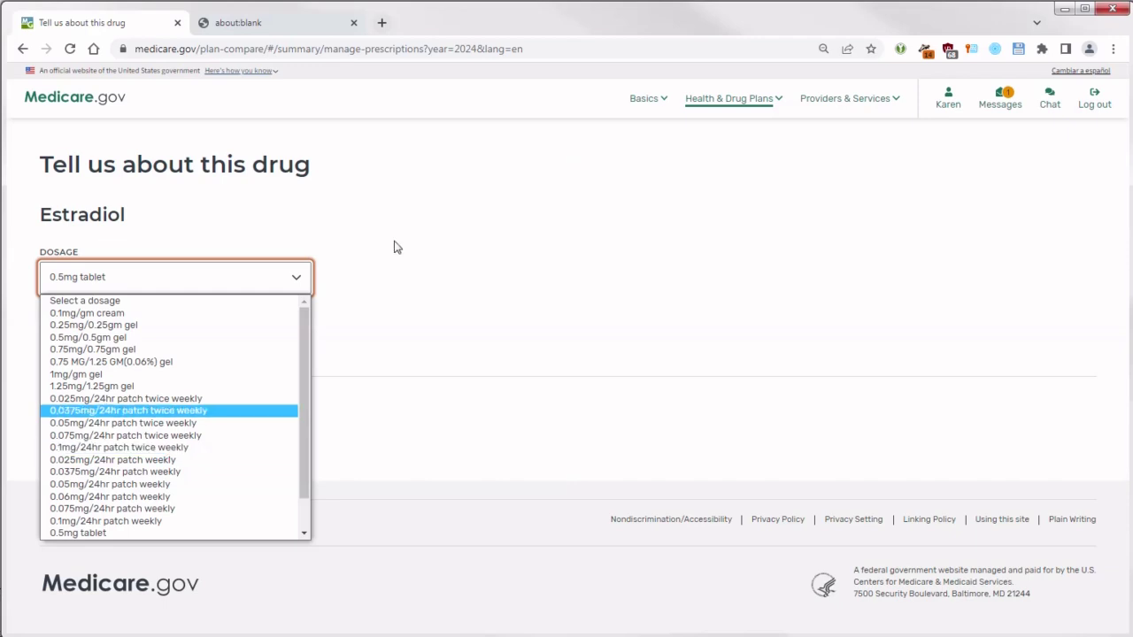
Step: Switch to the blank browser tab and open goodrx.com
left_click(259, 24)
left_click(265, 47)
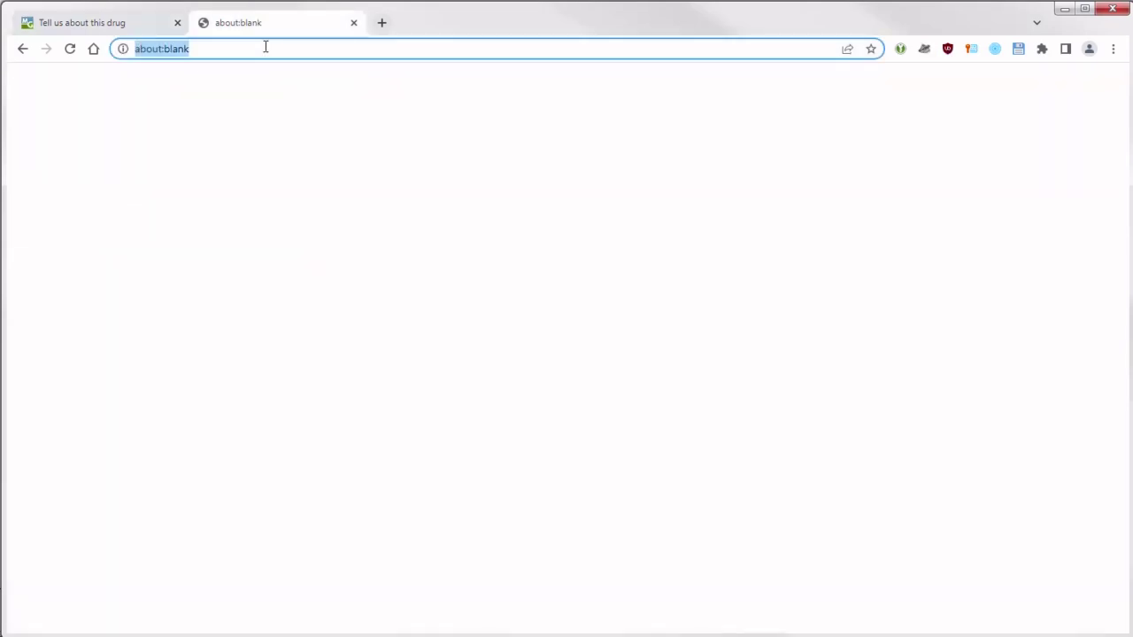
type("goo")
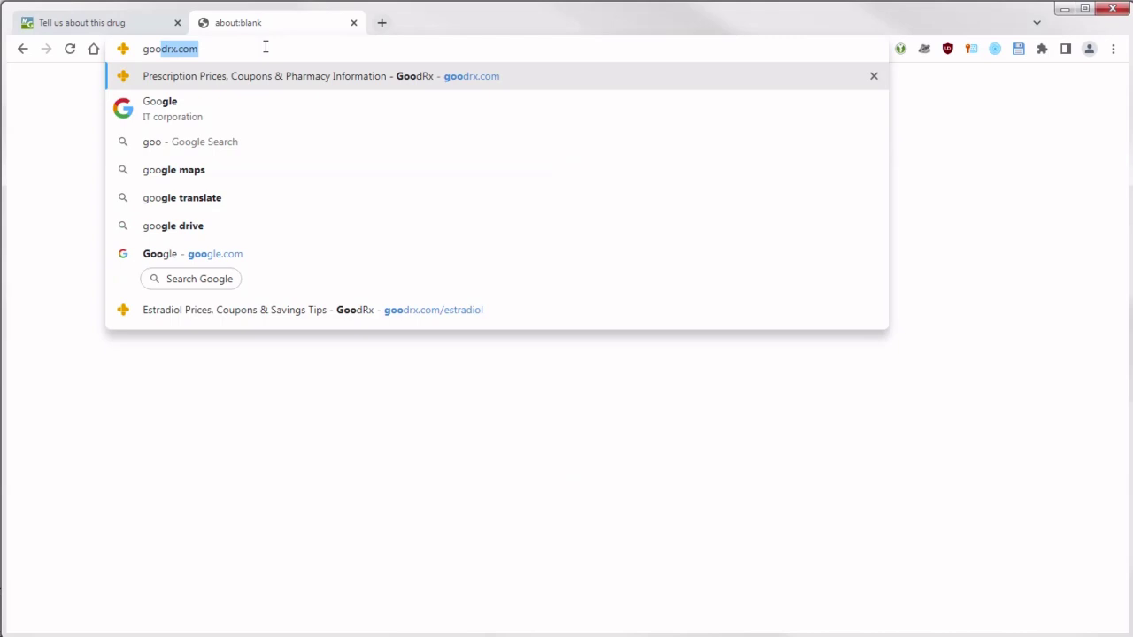
type("drx.com")
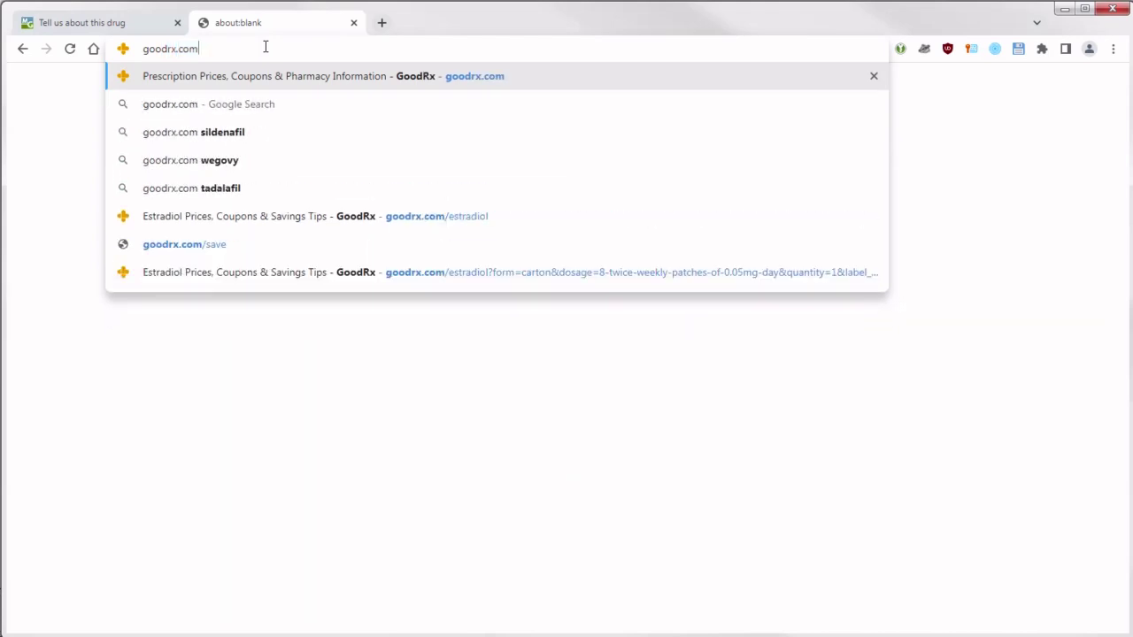
key("Return")
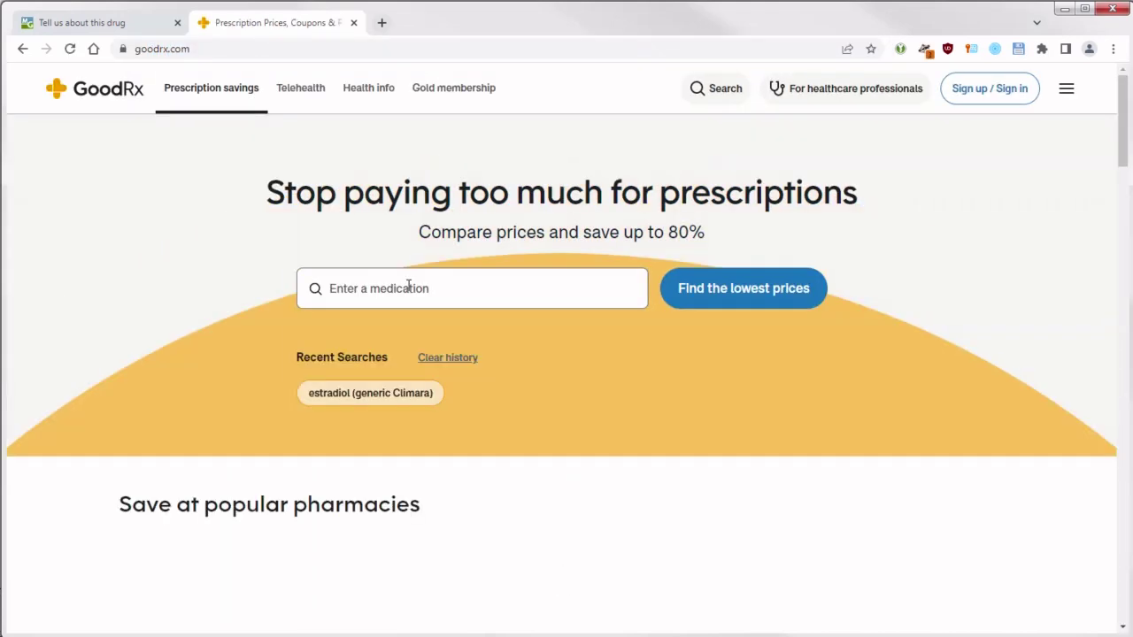
Step: Look up estradiol (generic Climara) on GoodRx and examine the dosage options for the prescription
left_click(408, 286)
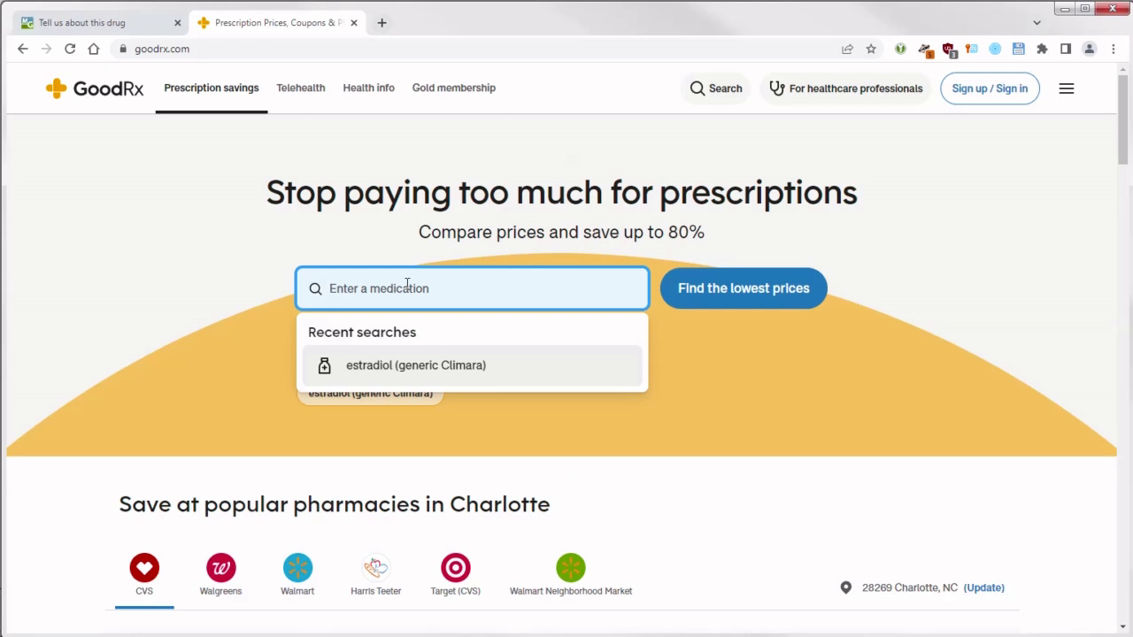
left_click(400, 372)
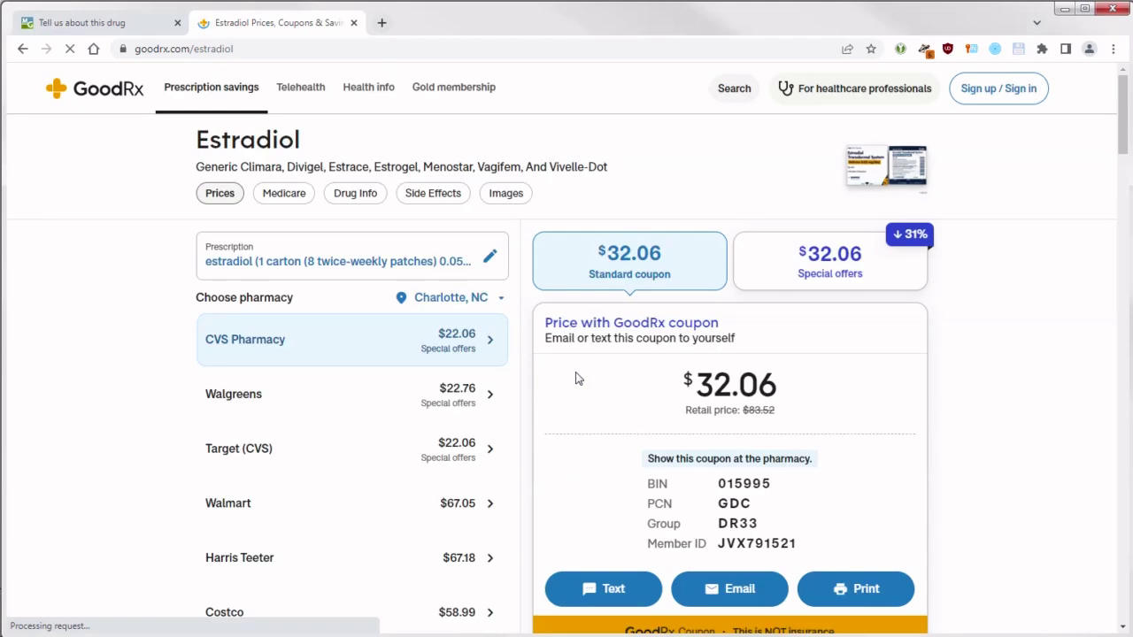
left_click(490, 259)
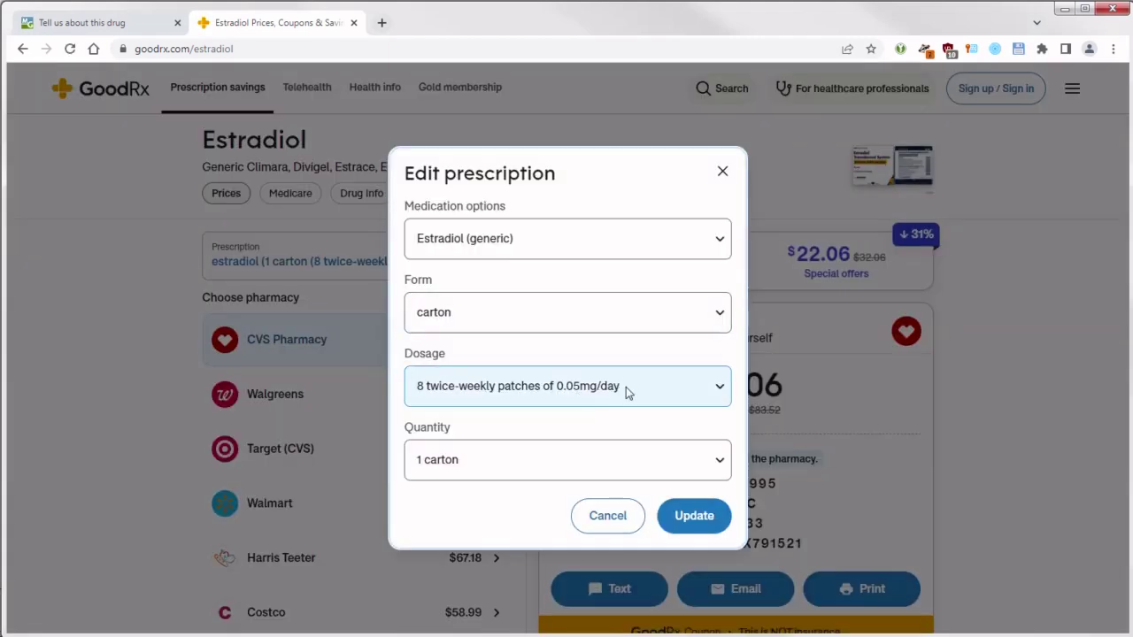
left_click(626, 387)
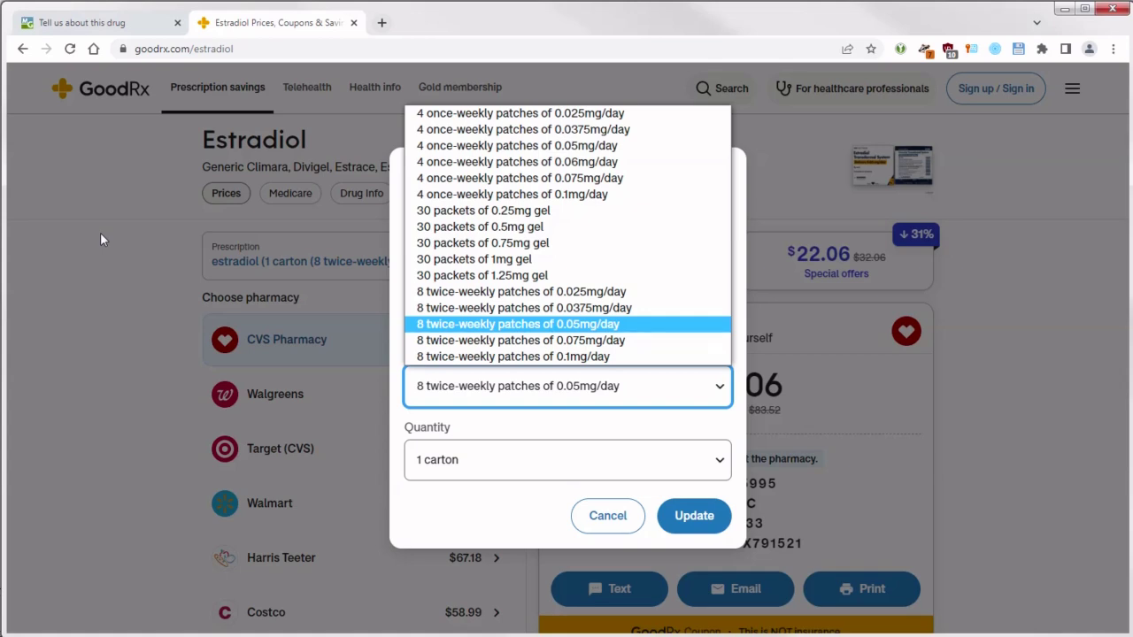
Step: Back on Medicare.gov, add estradiol 0.05mg/24hr patch twice weekly in a box of 8 to the drug list and finish adding drugs
left_click(93, 27)
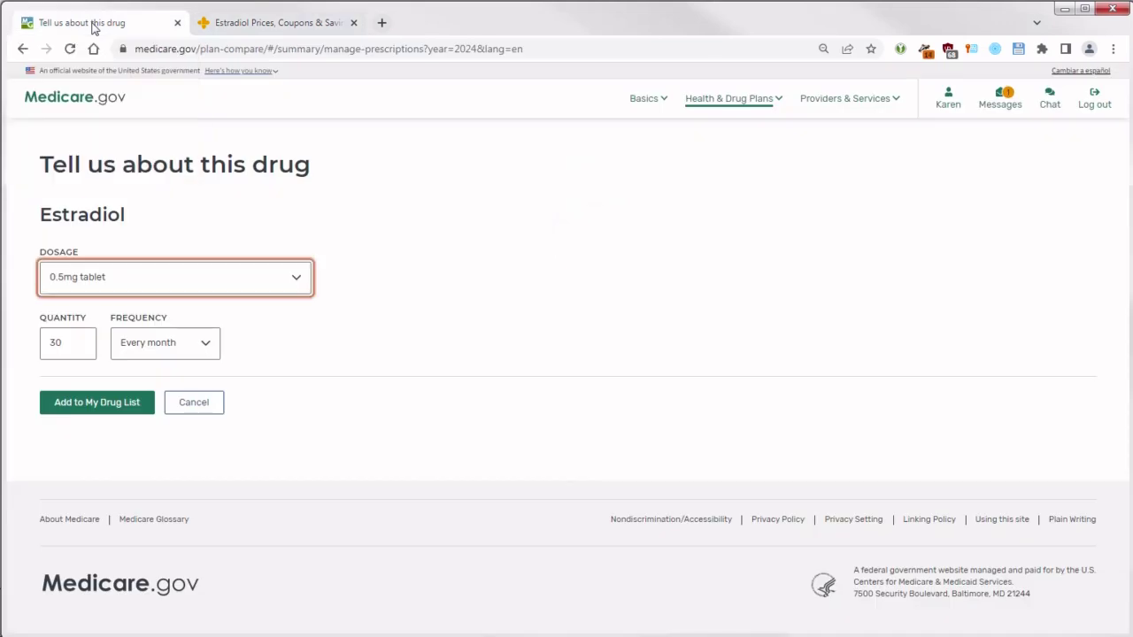
left_click(132, 289)
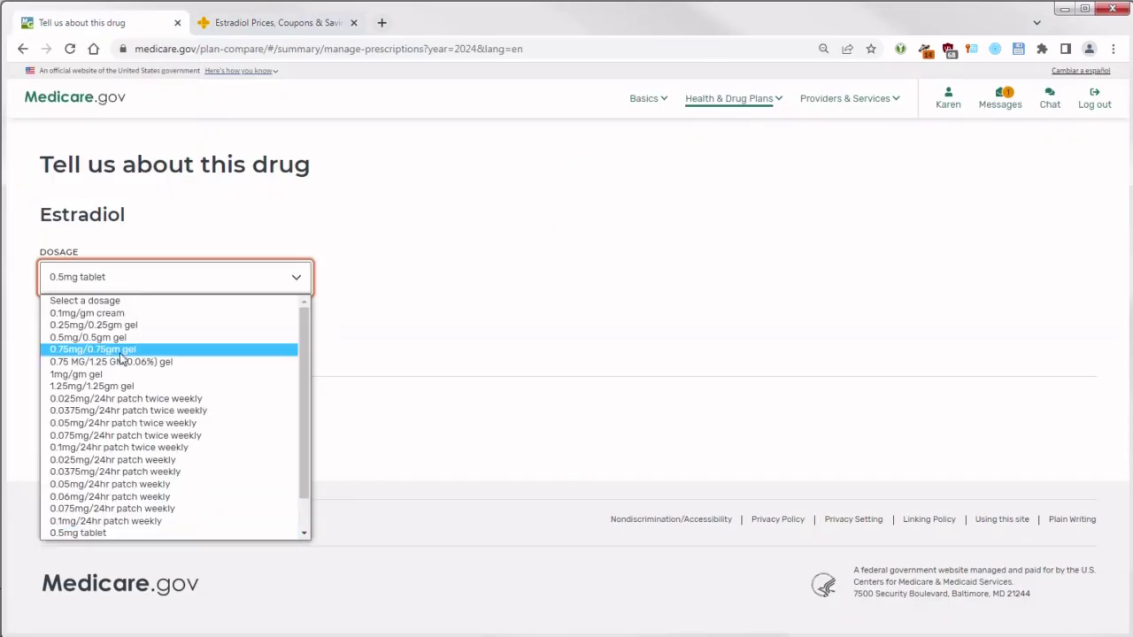
left_click(122, 424)
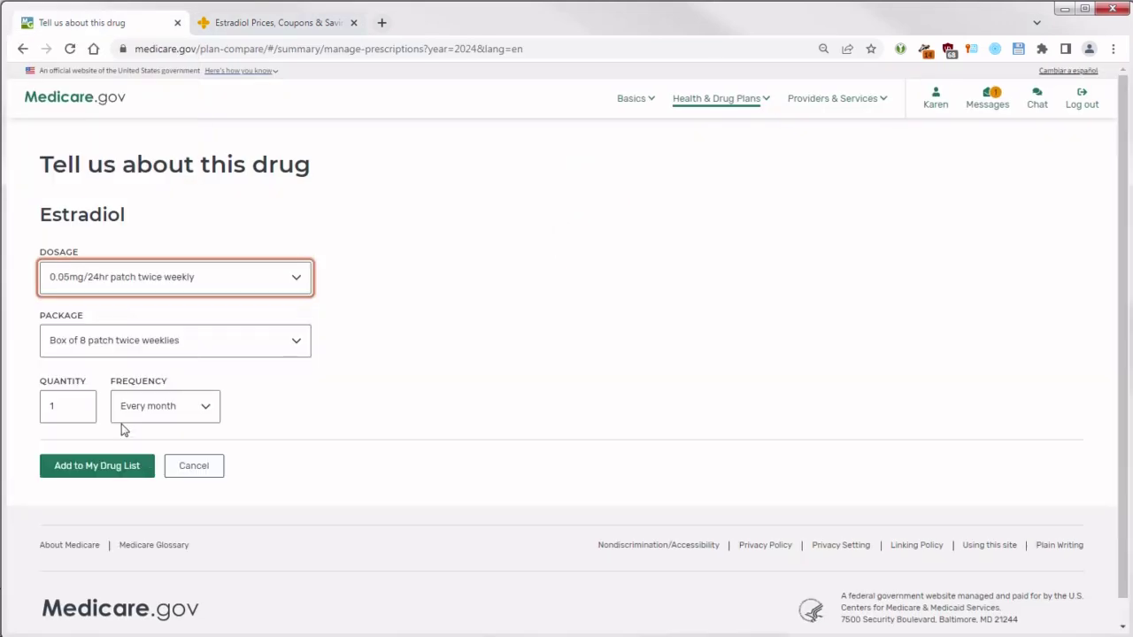
left_click(172, 348)
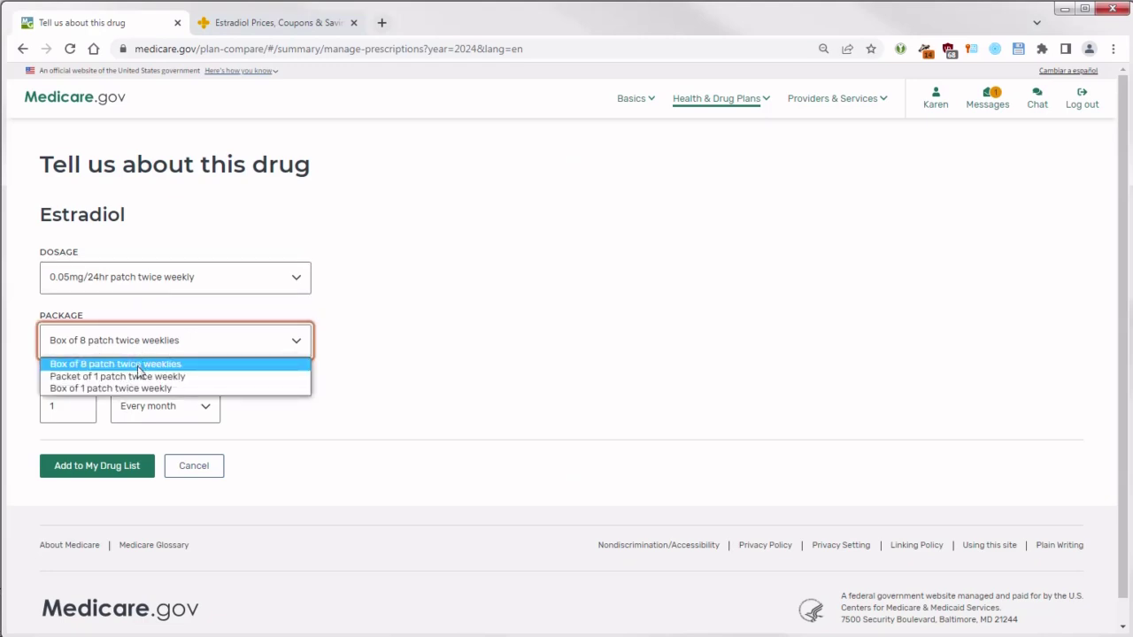
left_click(137, 365)
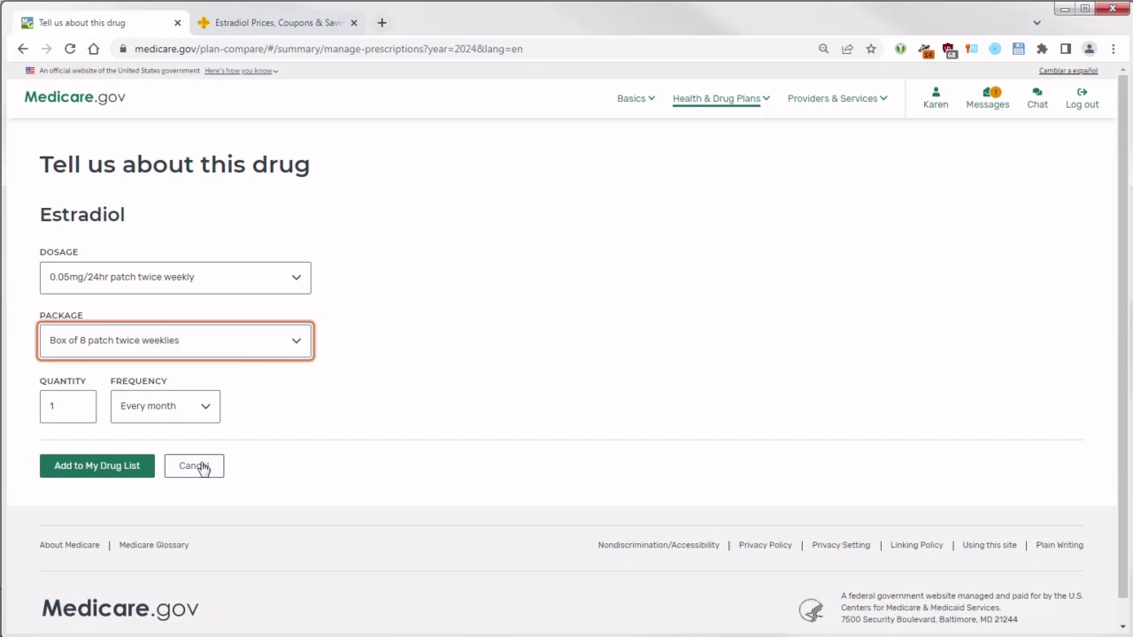
left_click(106, 469)
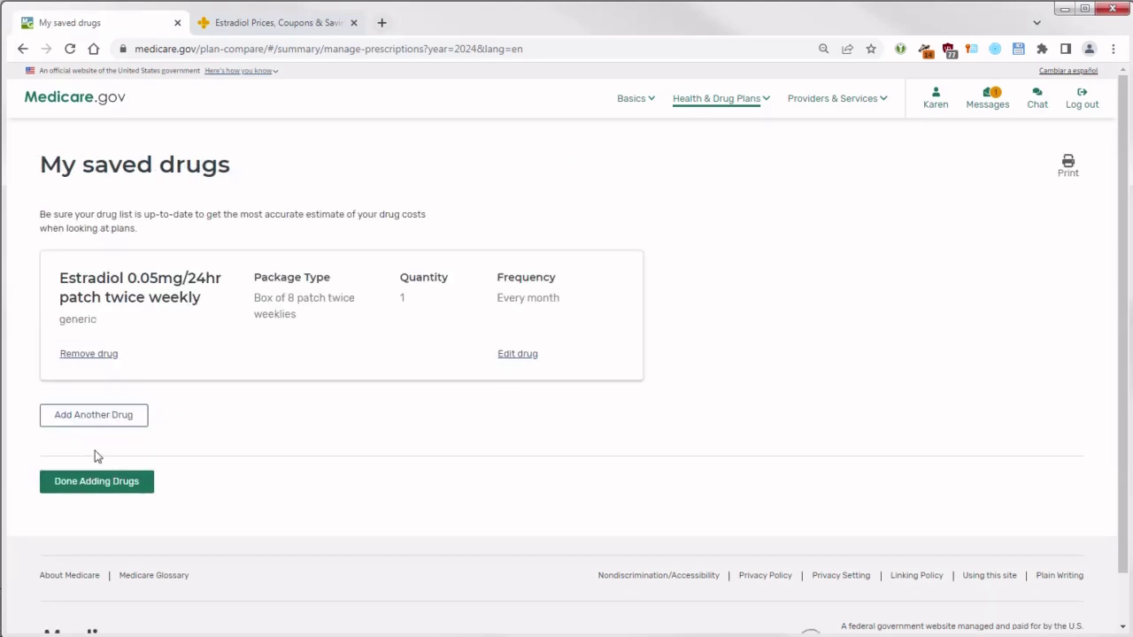
left_click(101, 488)
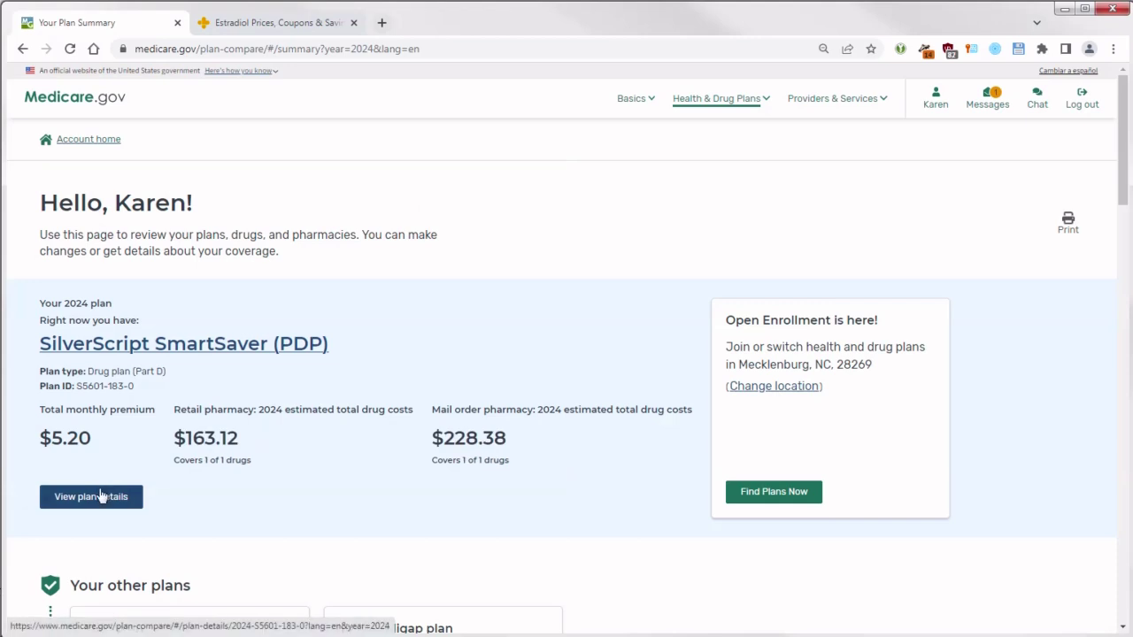
Step: Return to GoodRx and update the estradiol prescription with one carton of 8 twice-weekly patches of 0.05mg/day
left_click(288, 27)
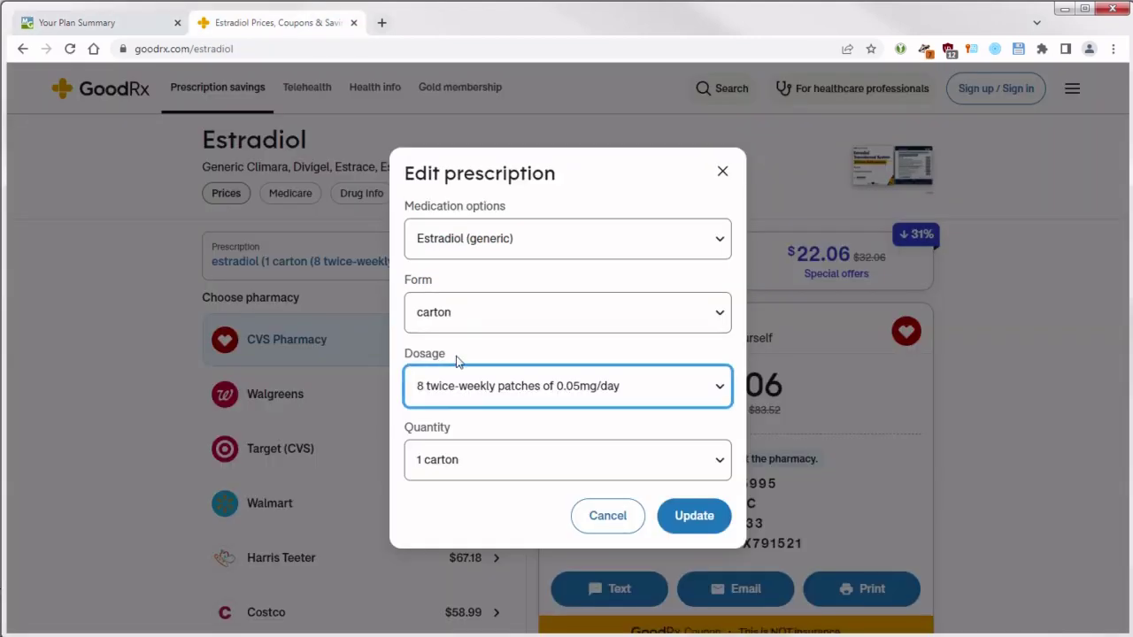
left_click(695, 518)
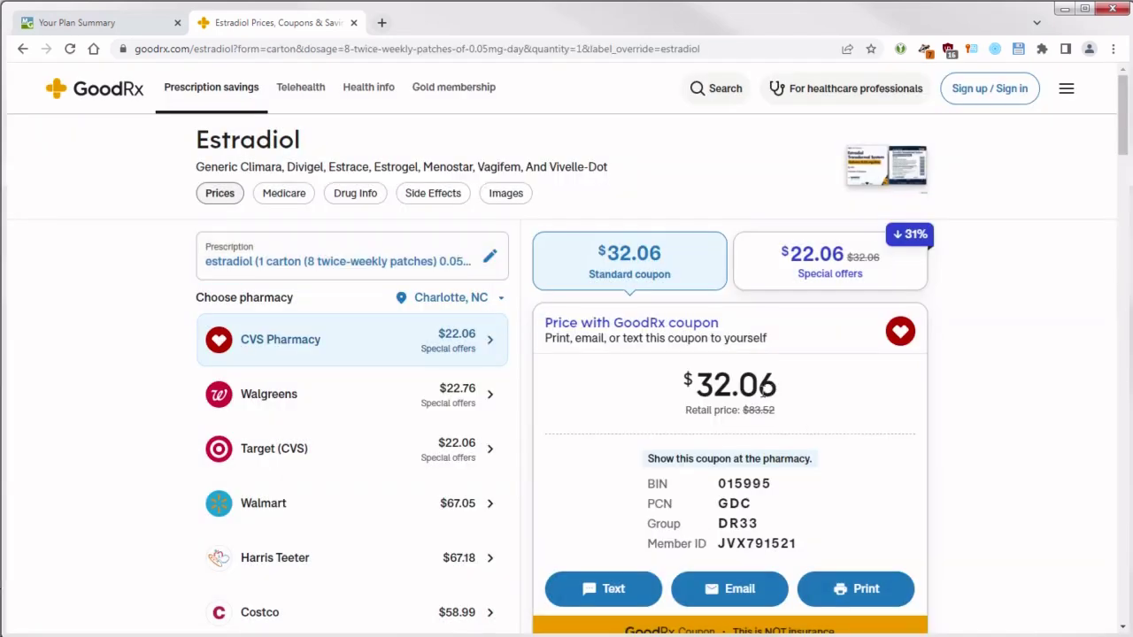
Step: Check the standard coupon price for the estradiol patches on GoodRx and switch to the Annual Cost spreadsheet
left_click_drag(777, 390, 695, 397)
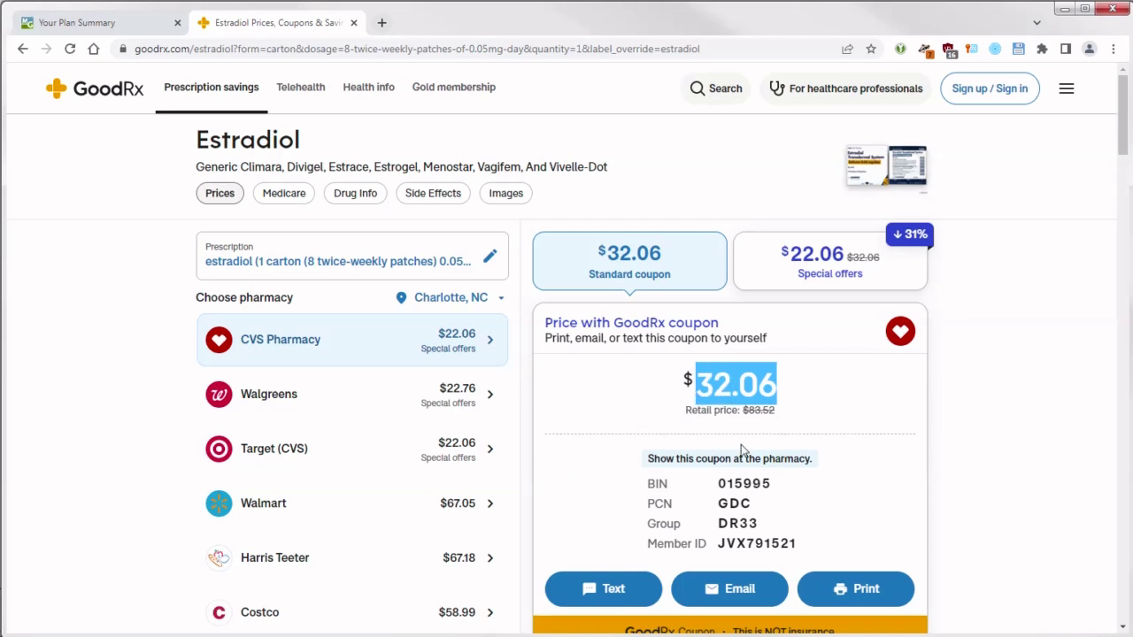
key("alt+Tab")
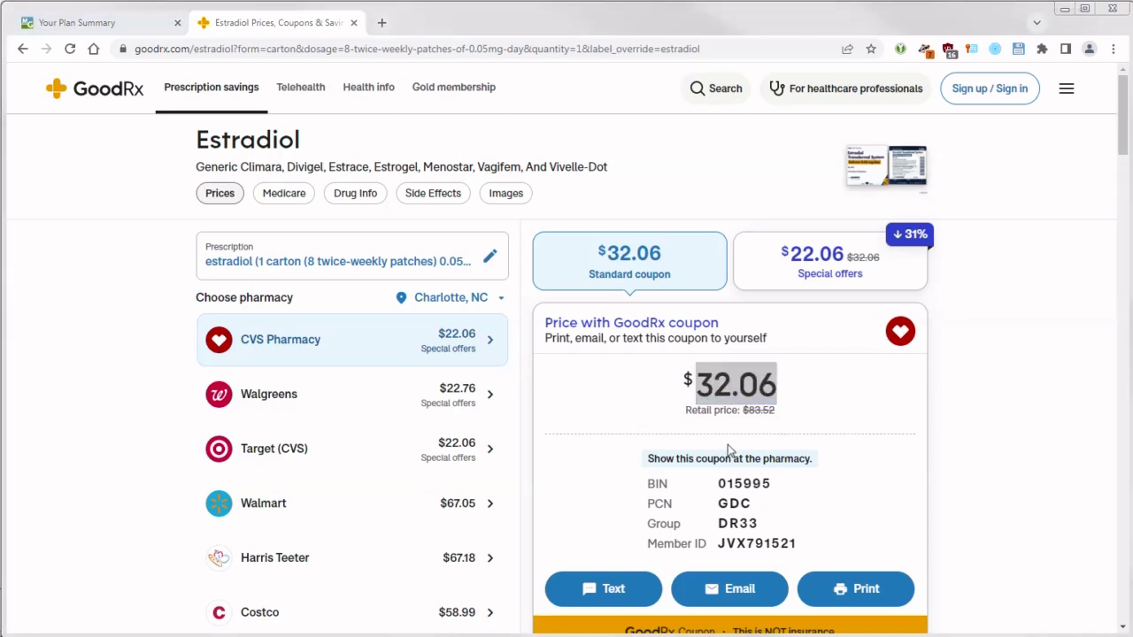
key("alt+Tab")
key("alt+Tab")
key("alt+Tab")
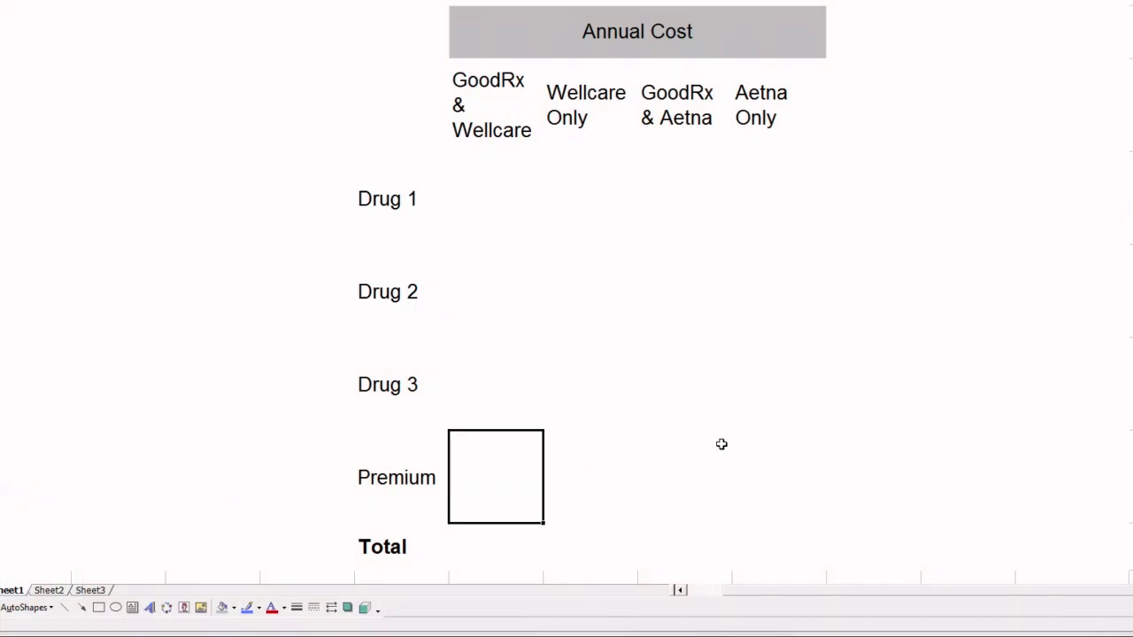
Step: Replace the Drug 1 row label with Estradiol in the cost table
left_click(396, 200)
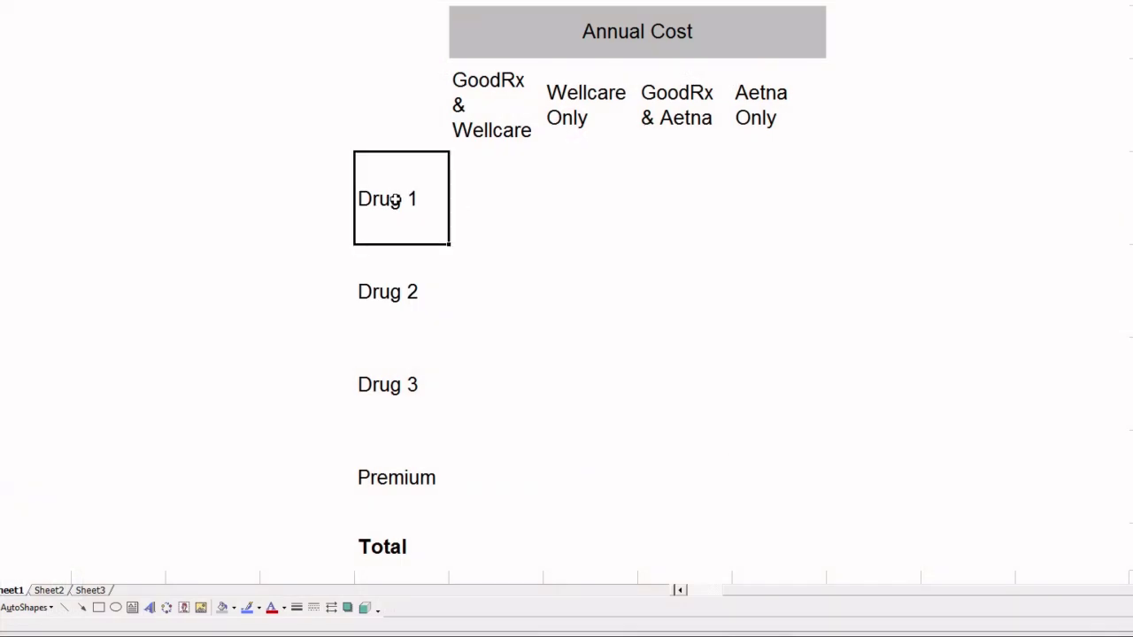
type("Estr")
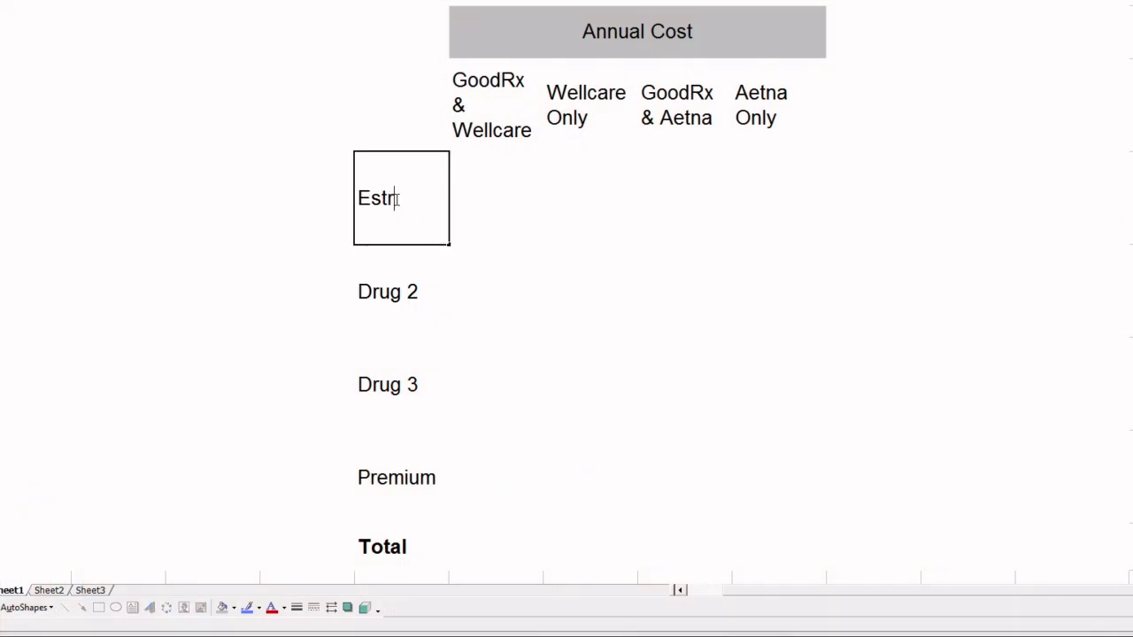
type("adiol")
key("BackSpace")
key("BackSpace")
key("BackSpace")
key("BackSpace")
key("BackSpace")
type("adiol")
key("Return")
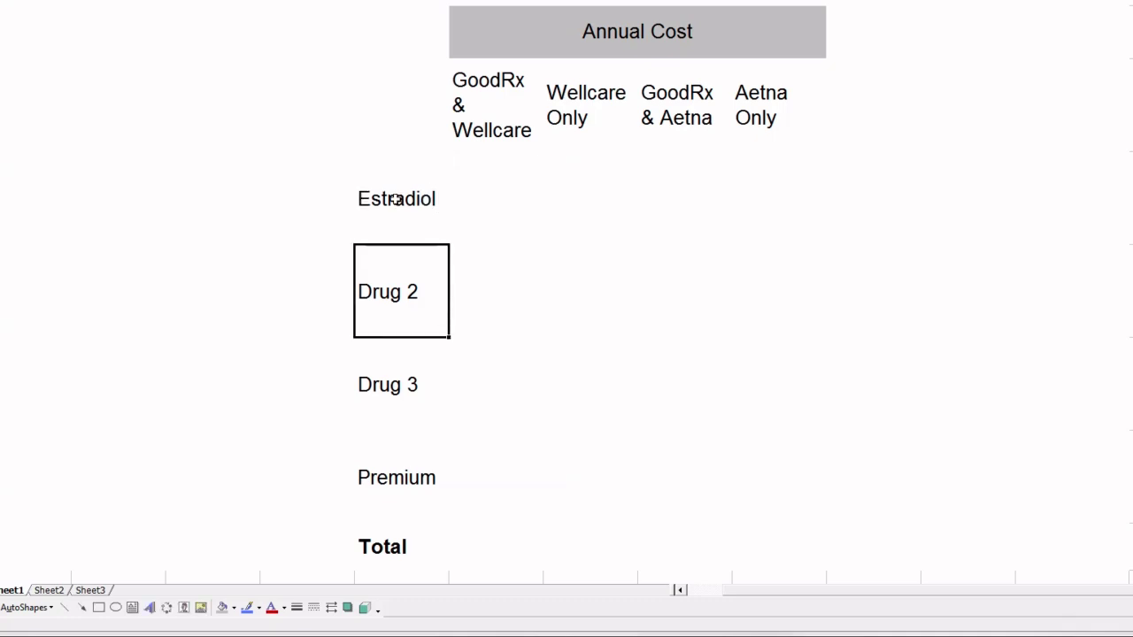
Step: Enter $32 in the Estradiol row under both GoodRx & Wellcare and GoodRx & Aetna
left_click(396, 199)
key("Right")
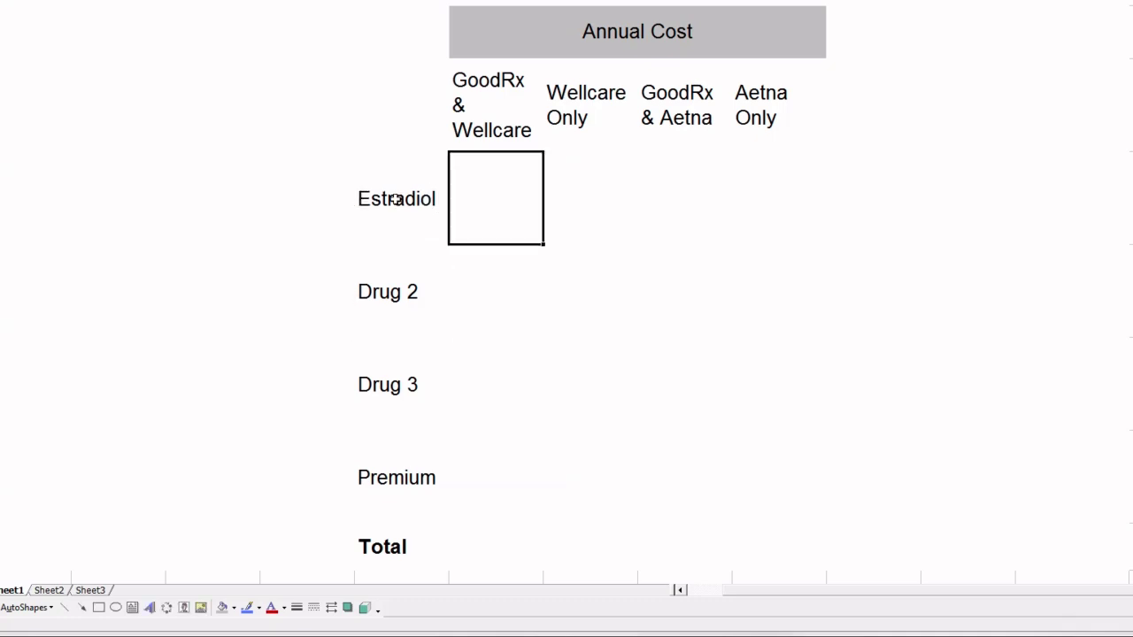
type("$32")
key("Tab")
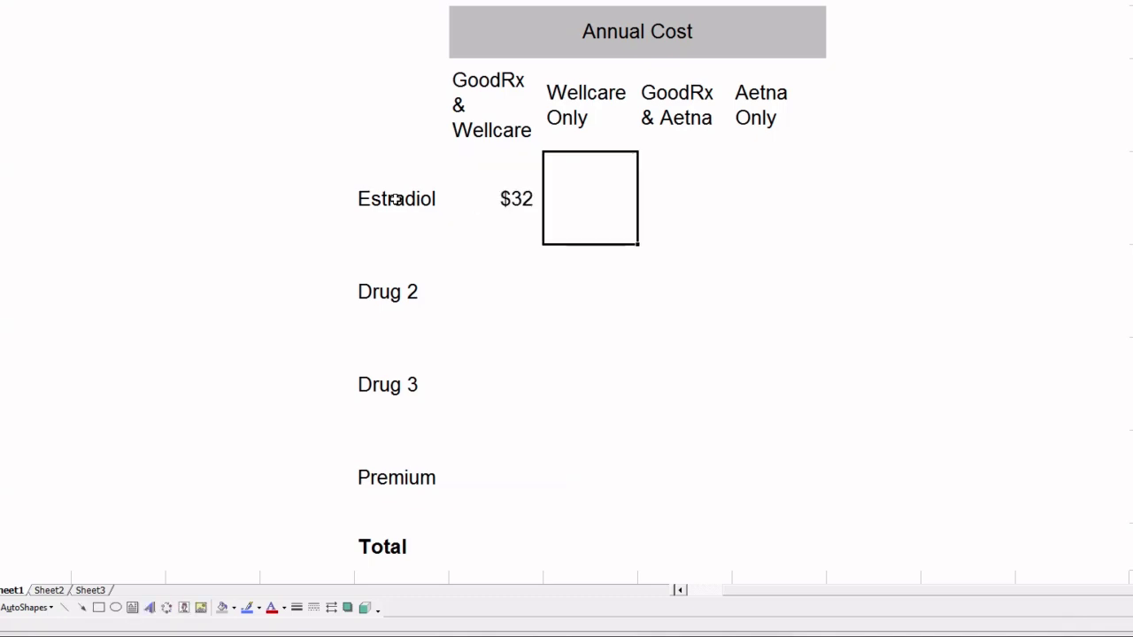
key("Right")
type("32")
key("Tab")
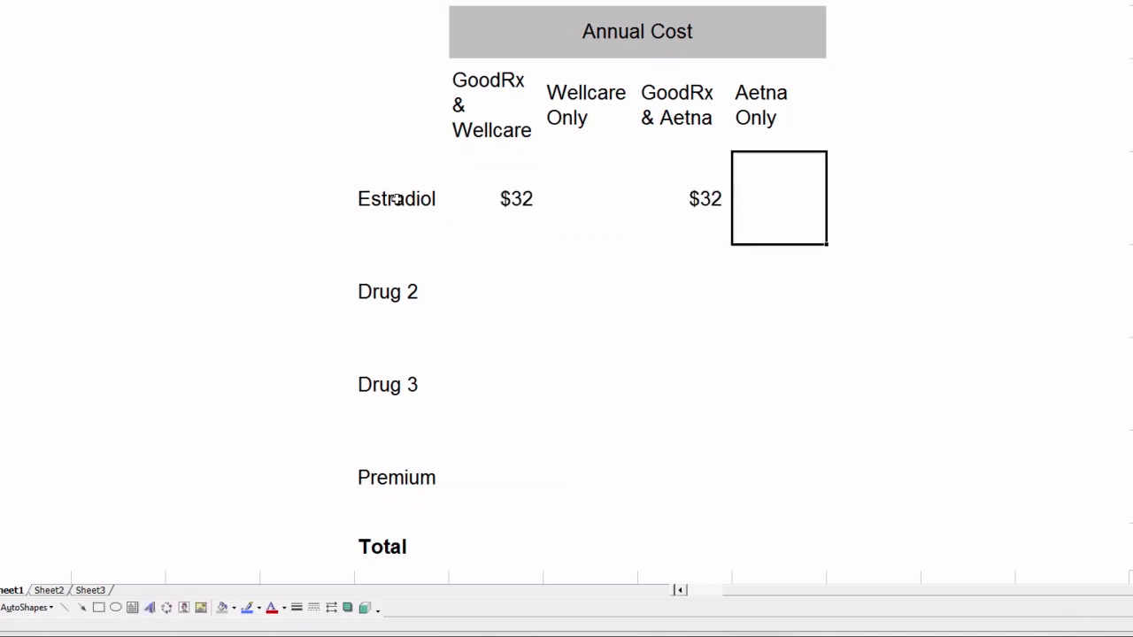
key("Left")
key("Left")
key("Left")
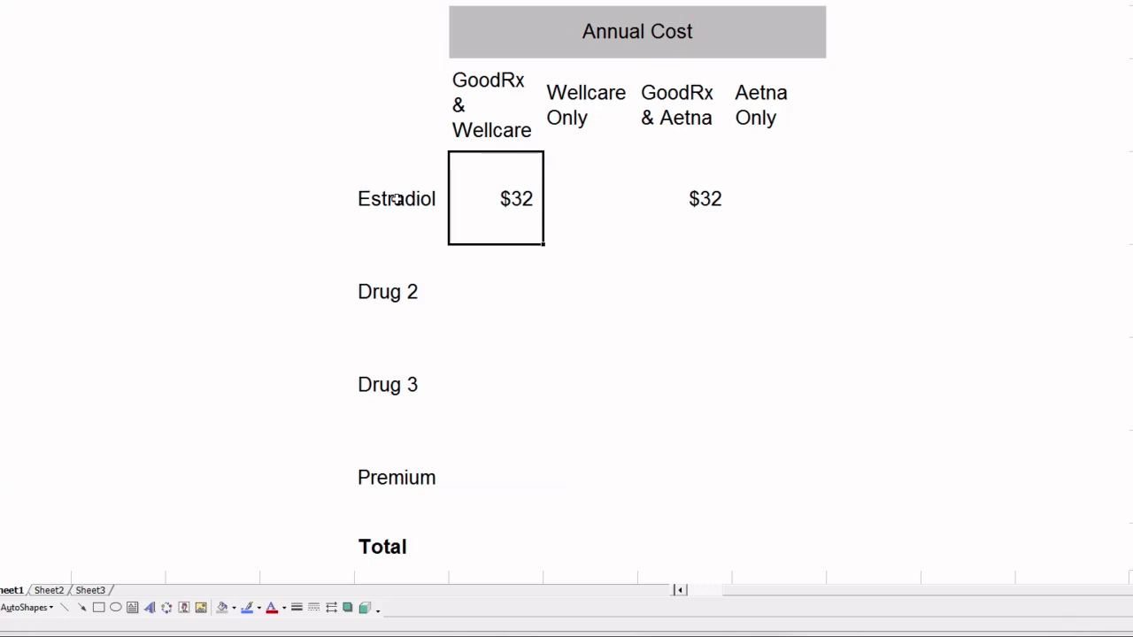
Step: Return to the Medicare.gov plan summary in the browser and find 2025 Medicare drug plans (Part D) for Mecklenburg, NC
key("alt+Tab")
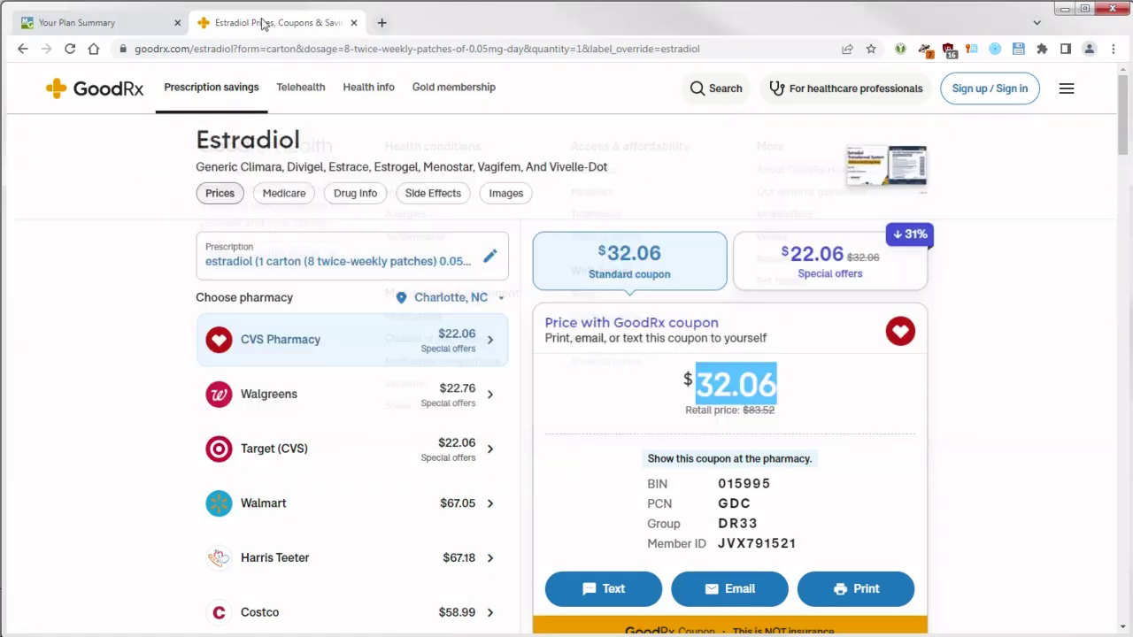
left_click(105, 22)
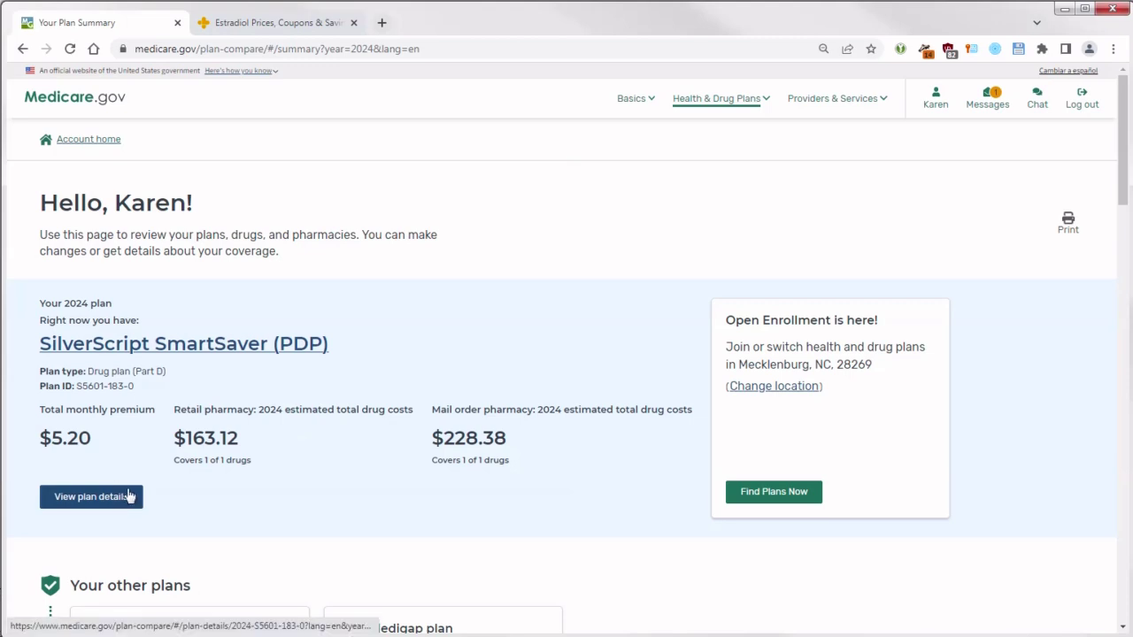
scroll(250, 504, "down", 1)
scroll(249, 504, "down", 6)
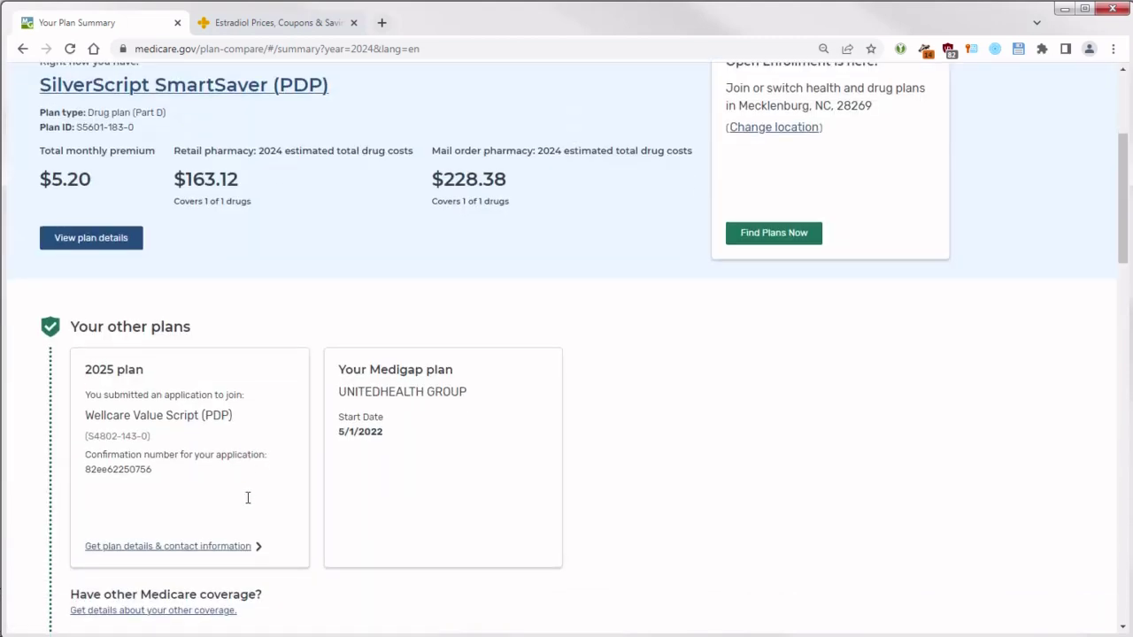
scroll(250, 504, "up", 6)
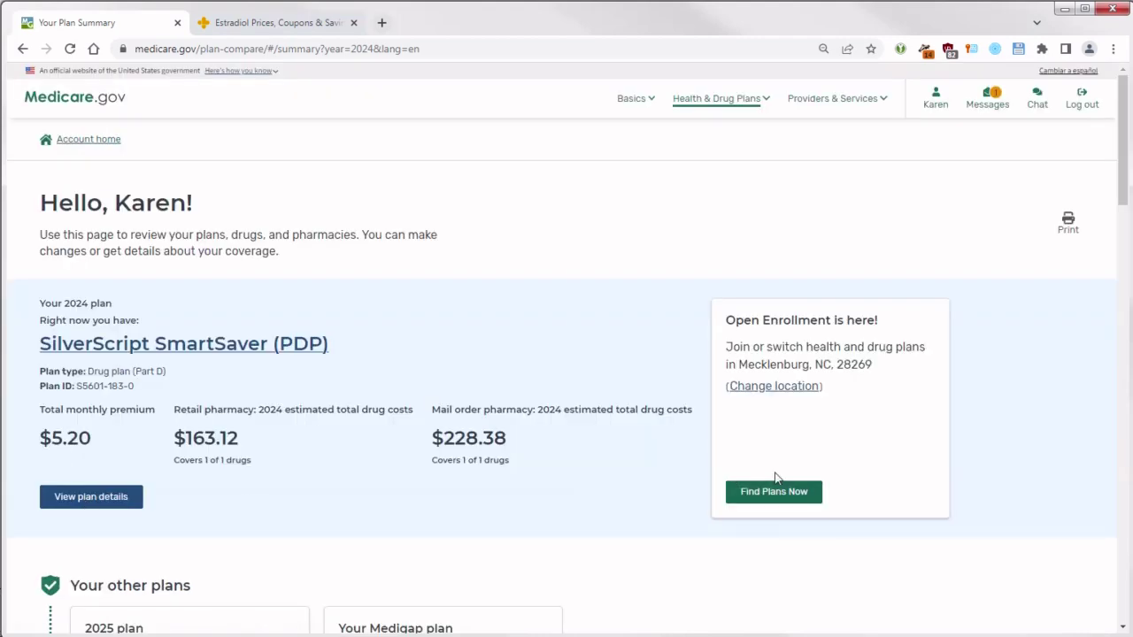
left_click_drag(835, 496, 733, 508)
left_click(774, 494)
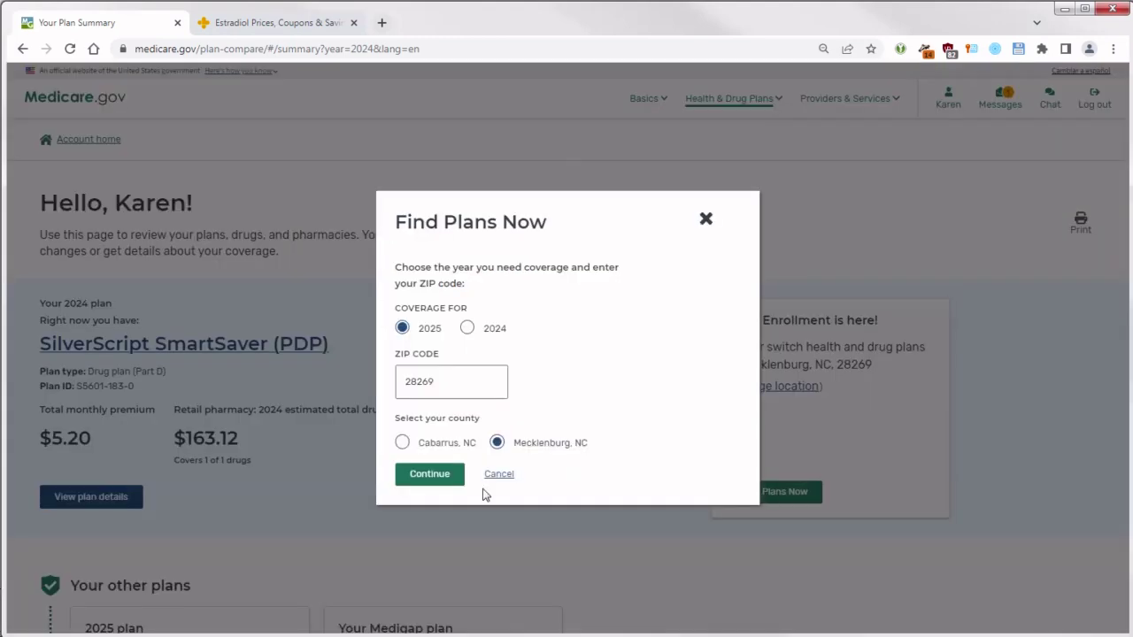
left_click(445, 479)
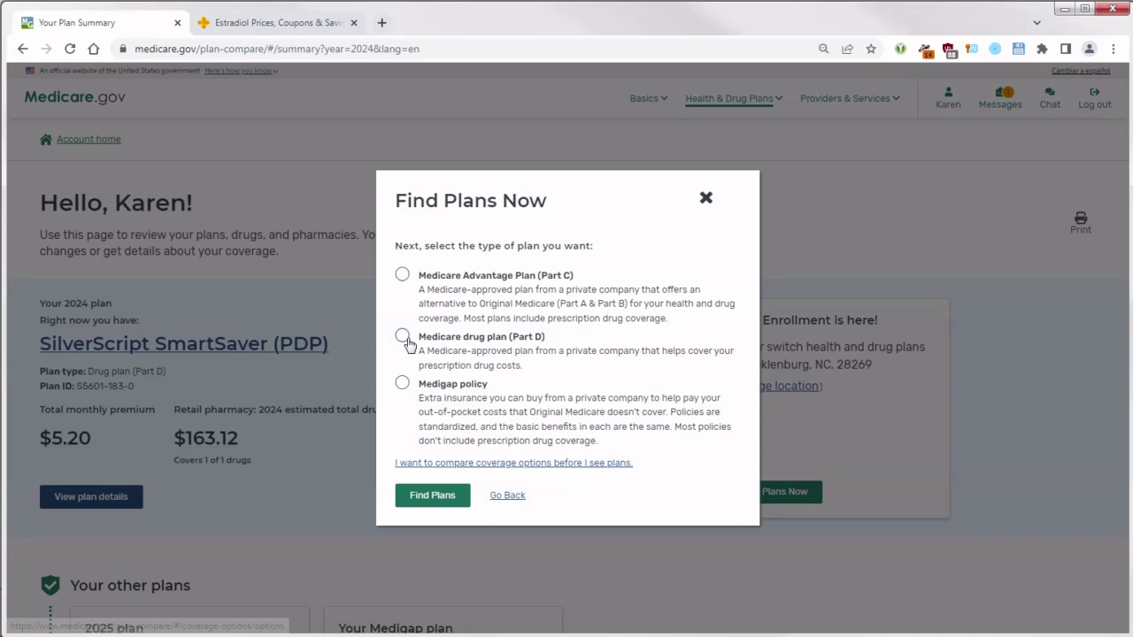
left_click(403, 337)
left_click(445, 494)
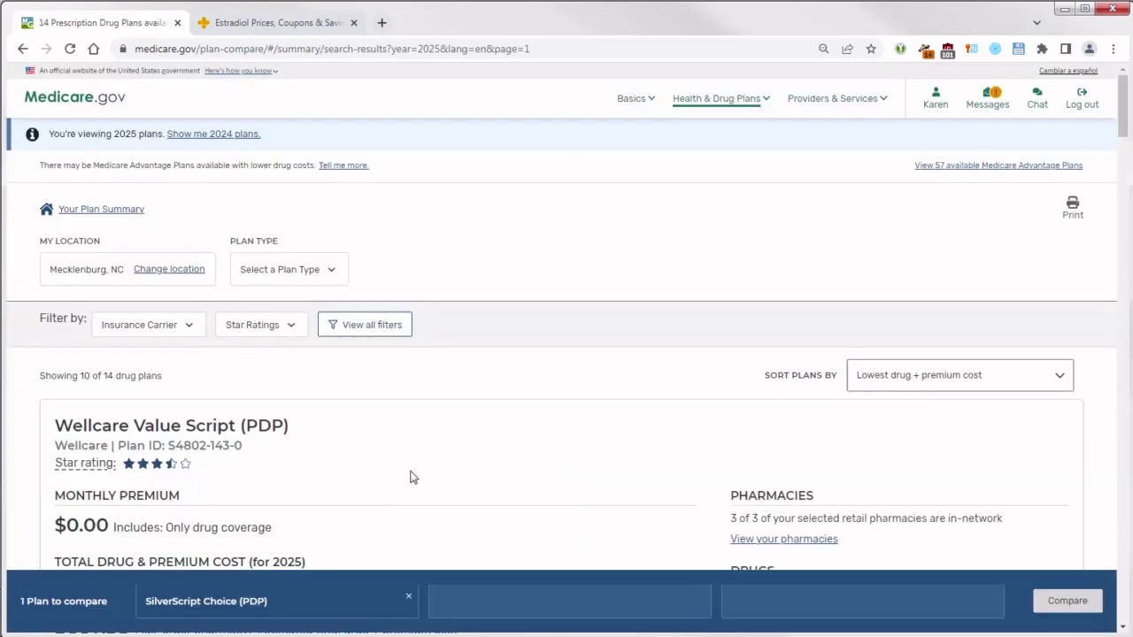
Step: Examine the monthly premium of the Wellcare Value Script (PDP) plan in the results
scroll(410, 477, "down", 3)
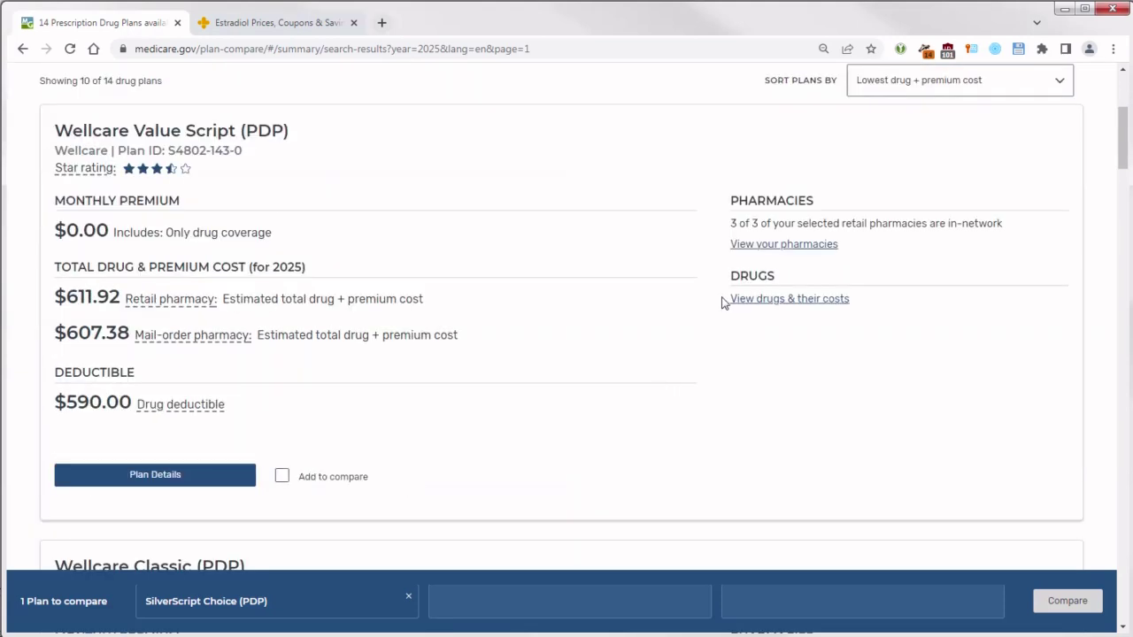
left_click_drag(724, 302, 860, 315)
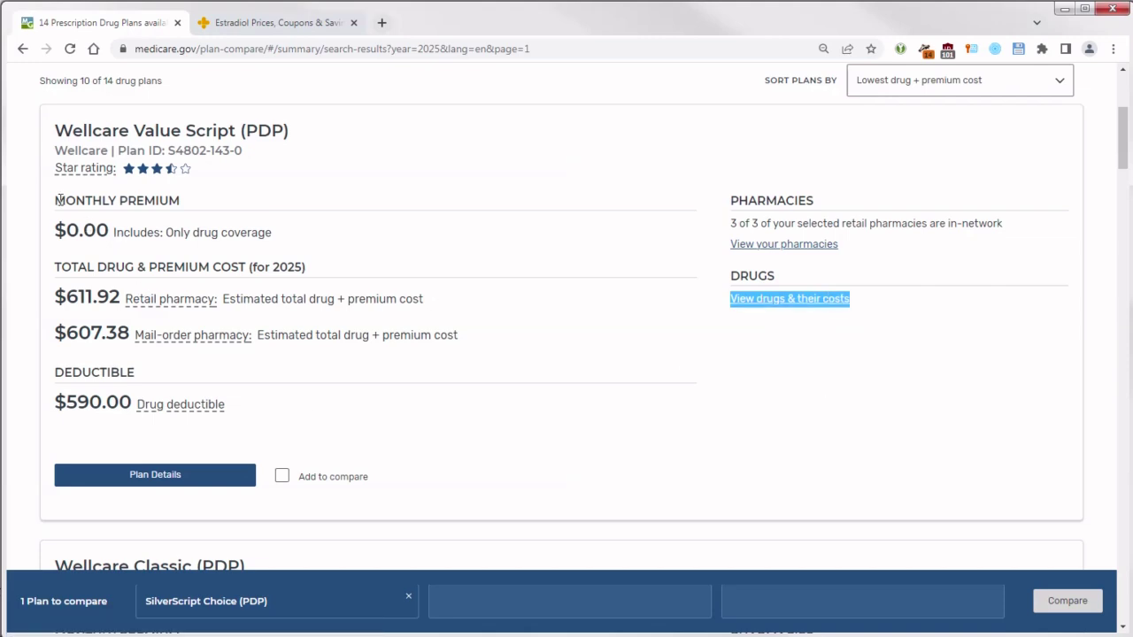
left_click_drag(55, 199, 178, 197)
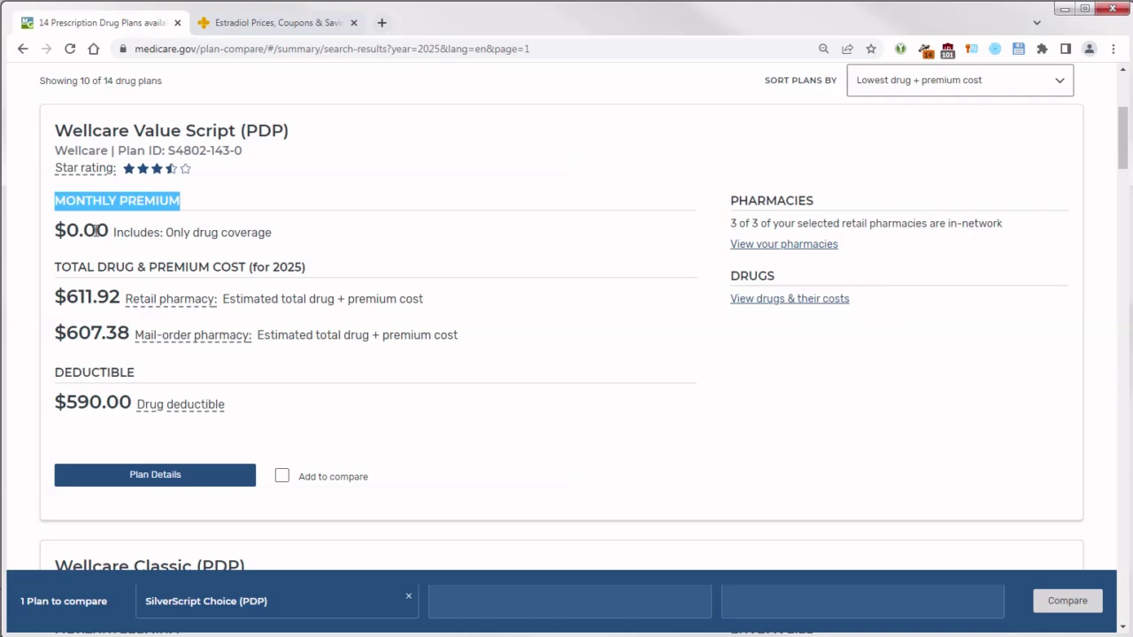
left_click_drag(70, 229, 115, 226)
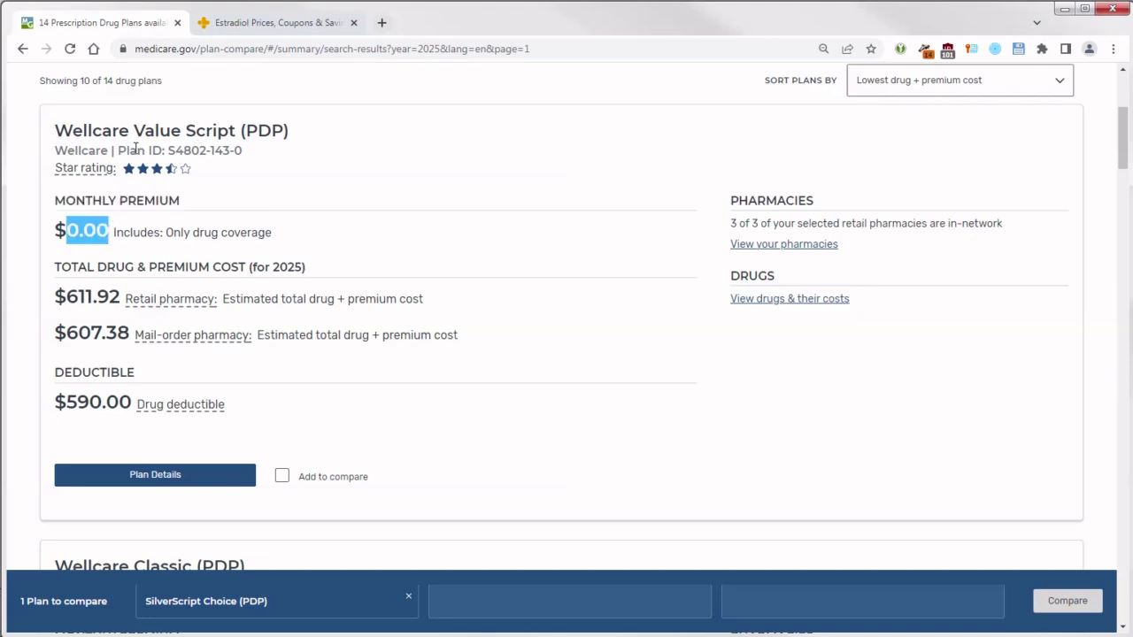
left_click_drag(57, 133, 121, 127)
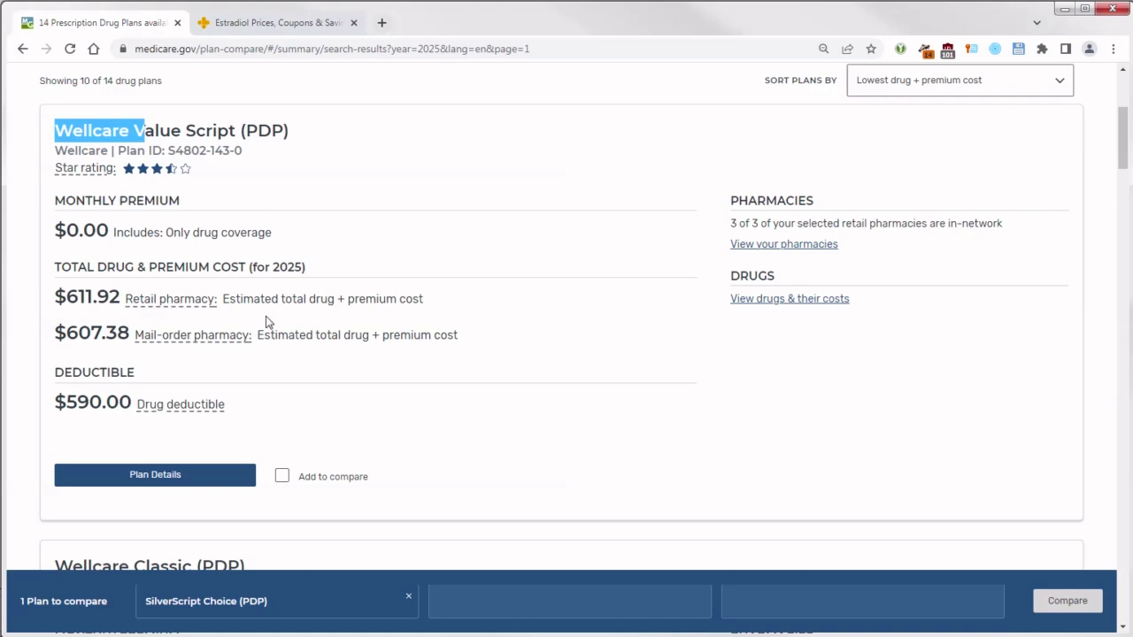
Step: Switch to the cost spreadsheet and enter a $0 premium under both GoodRx & Wellcare and Wellcare Only
key("alt+Tab")
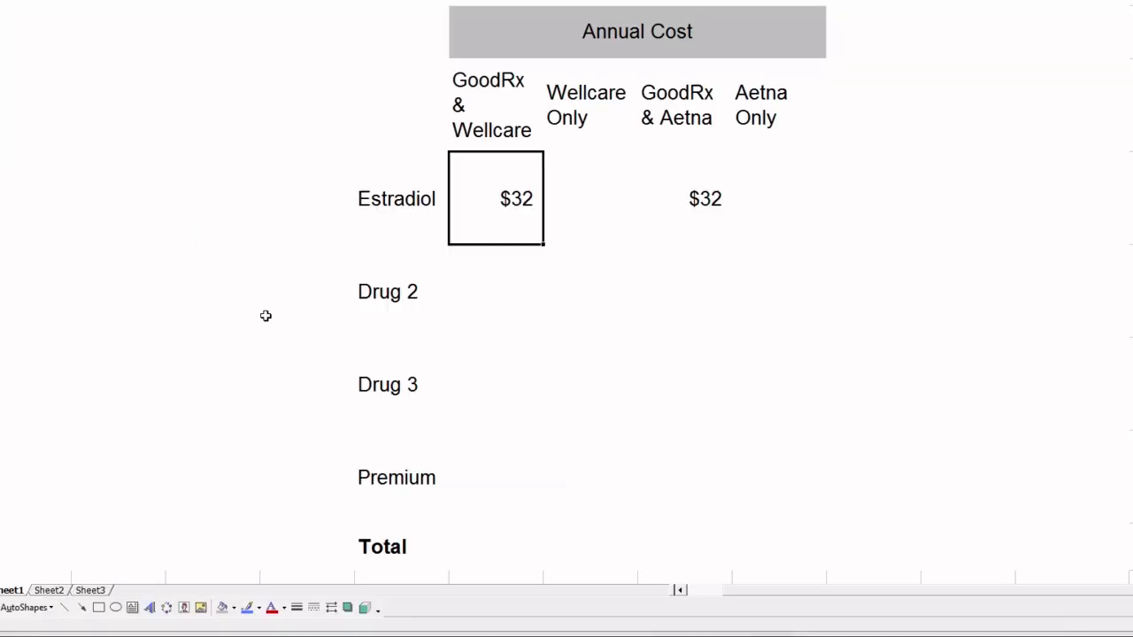
key("Down")
key("Down")
key("Down")
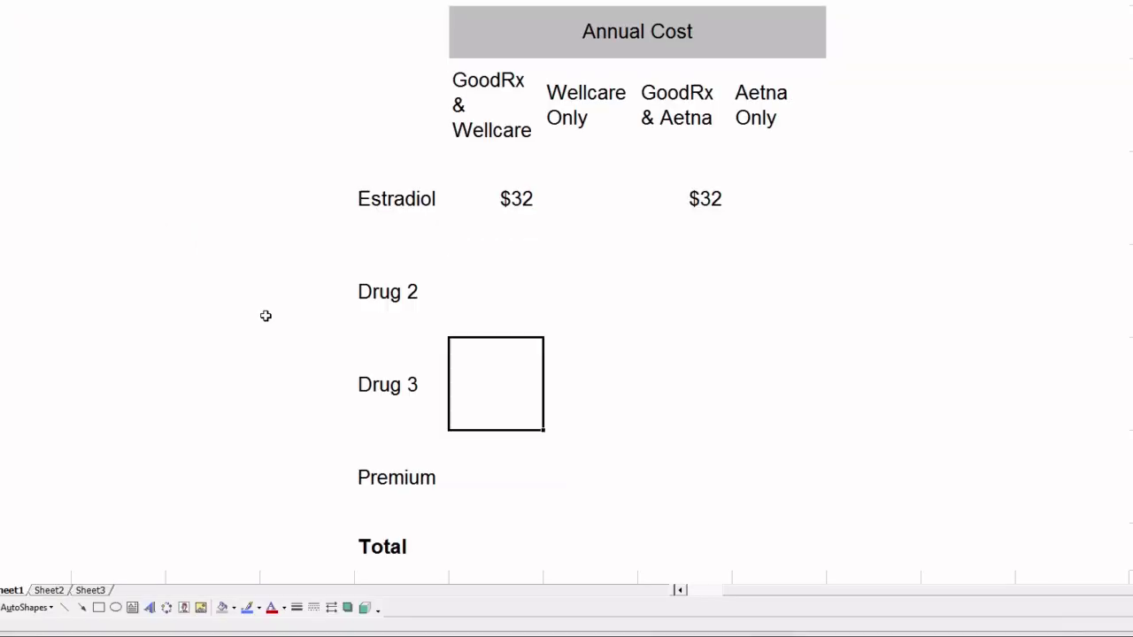
type("0")
key("Tab")
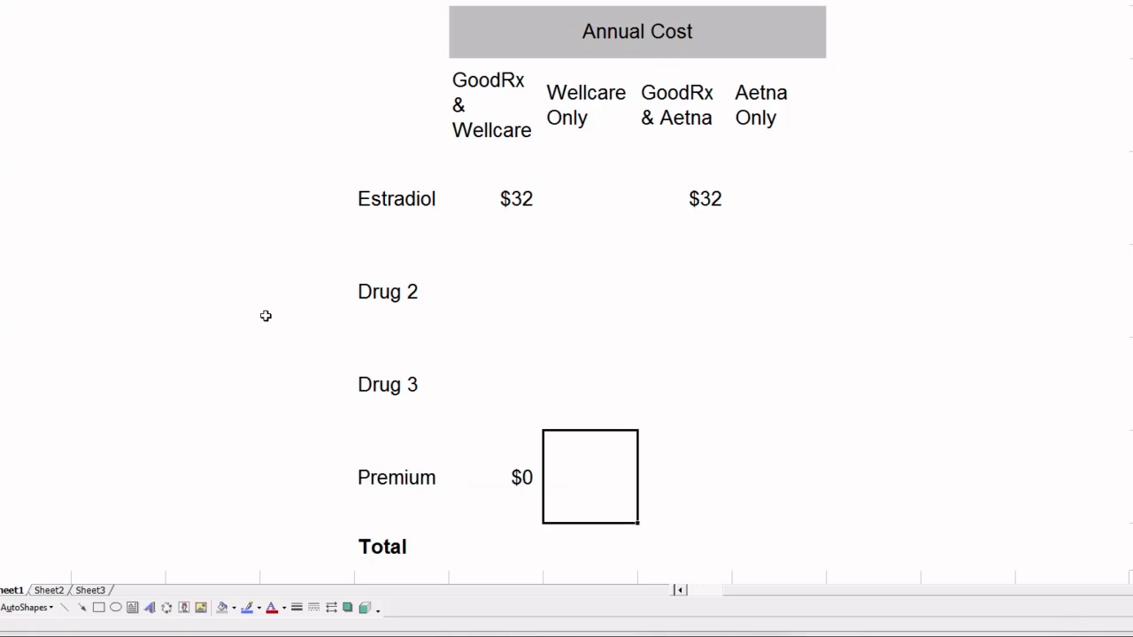
type("0")
key("Tab")
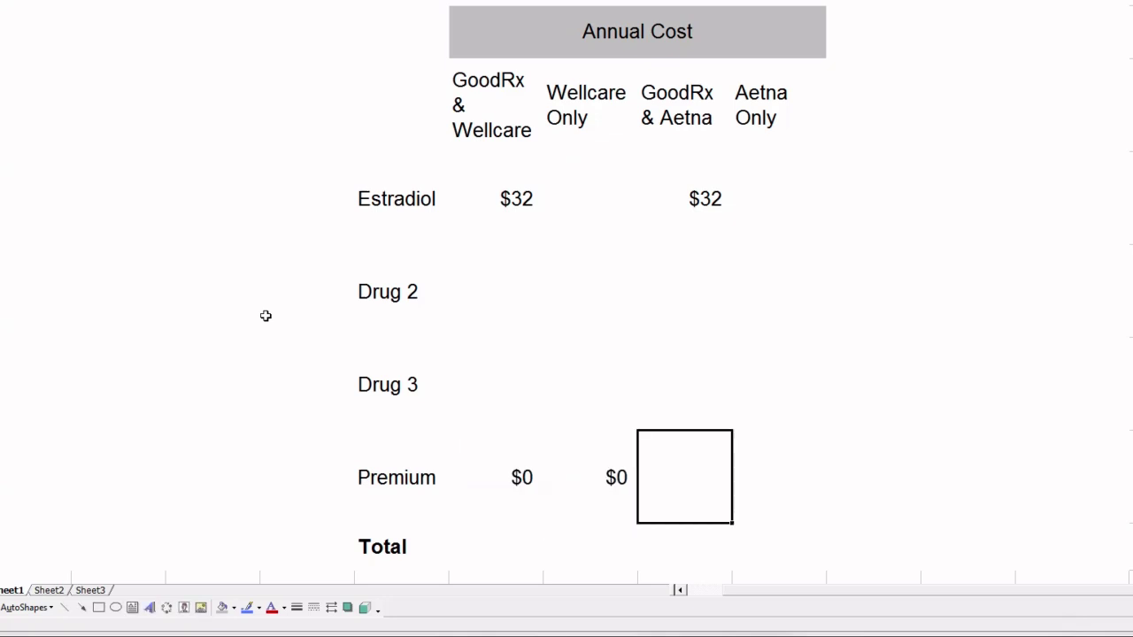
key("Left")
key("Left")
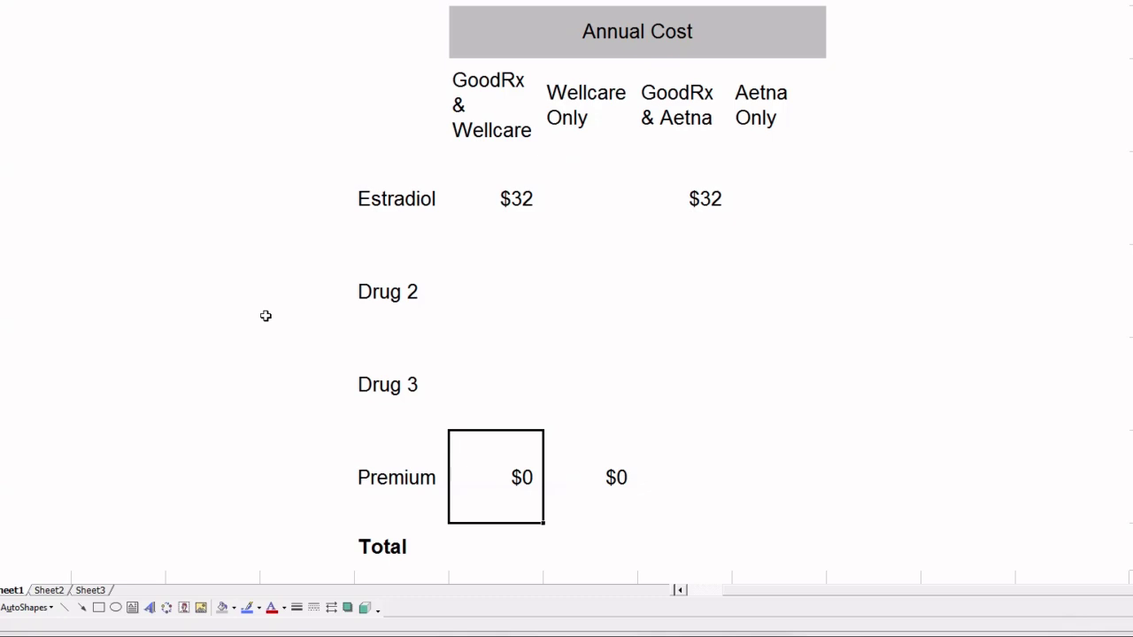
Step: Return to Medicare.gov in the browser and open the drugs and their costs for Wellcare Value Script (PDP)
key("alt+Tab")
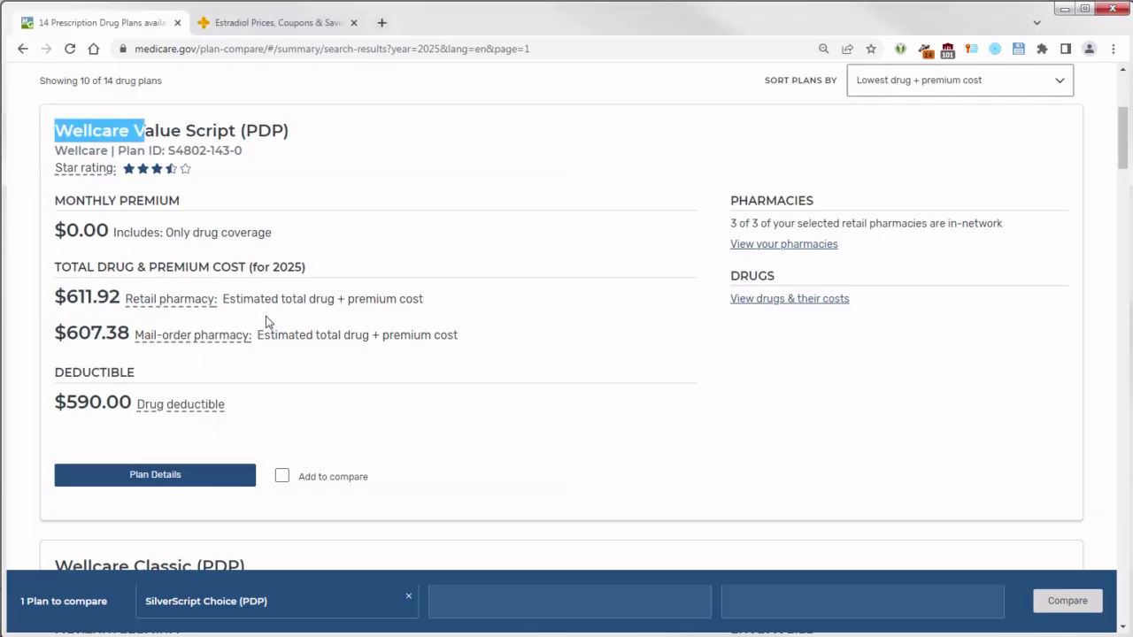
left_click_drag(727, 277, 885, 319)
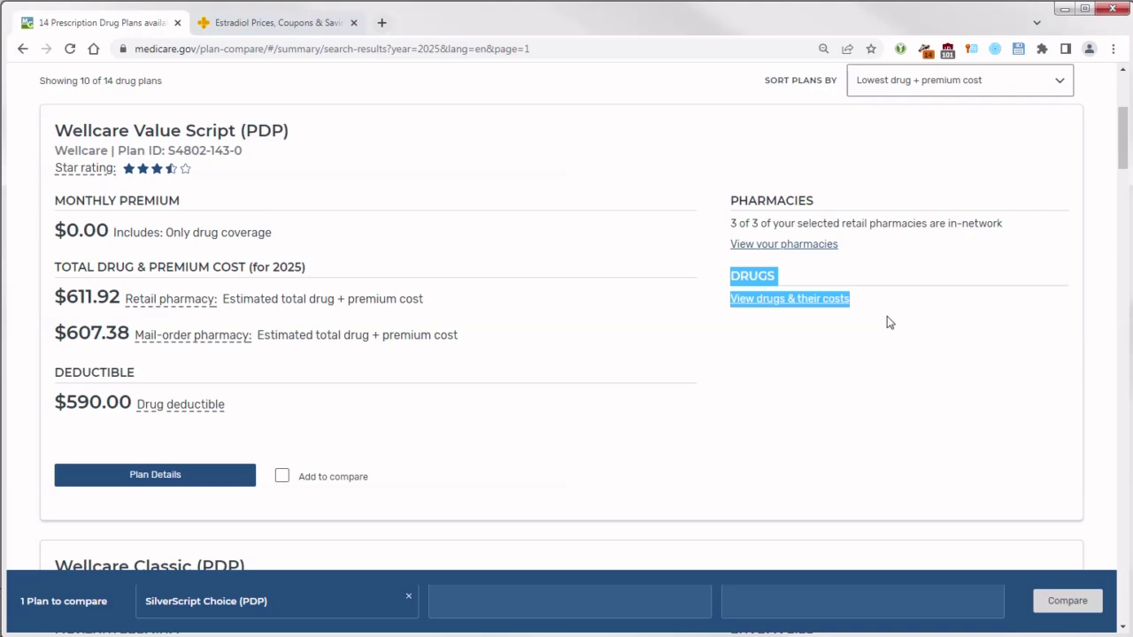
left_click(768, 304)
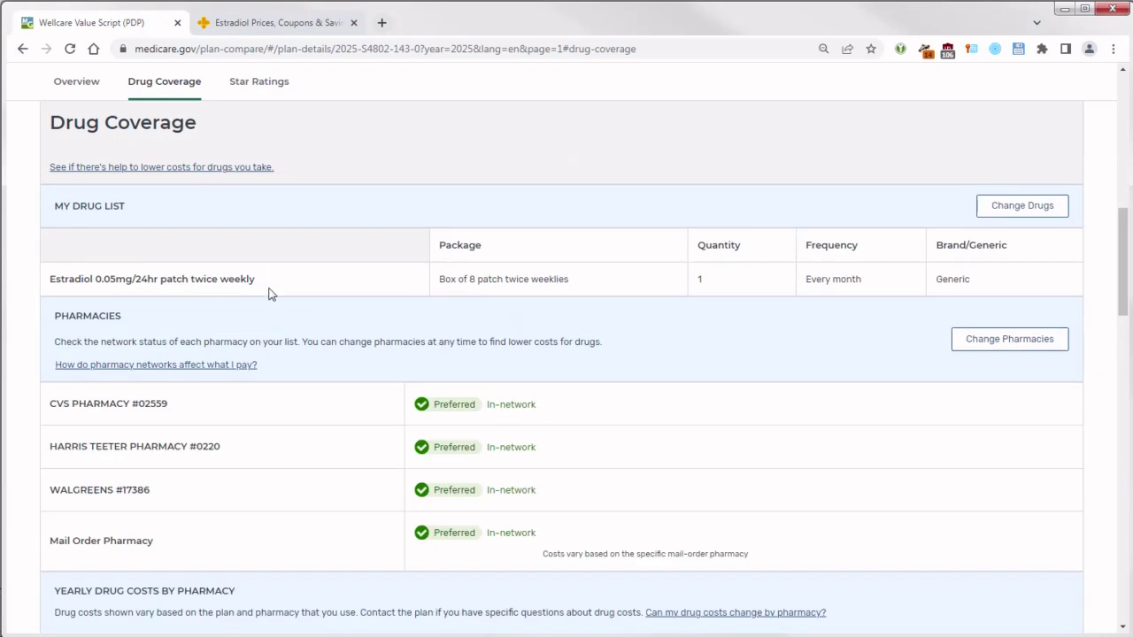
Step: Examine the yearly drug costs by pharmacy for the estradiol patch and the total yearly drug cost
scroll(361, 324, "down", 3)
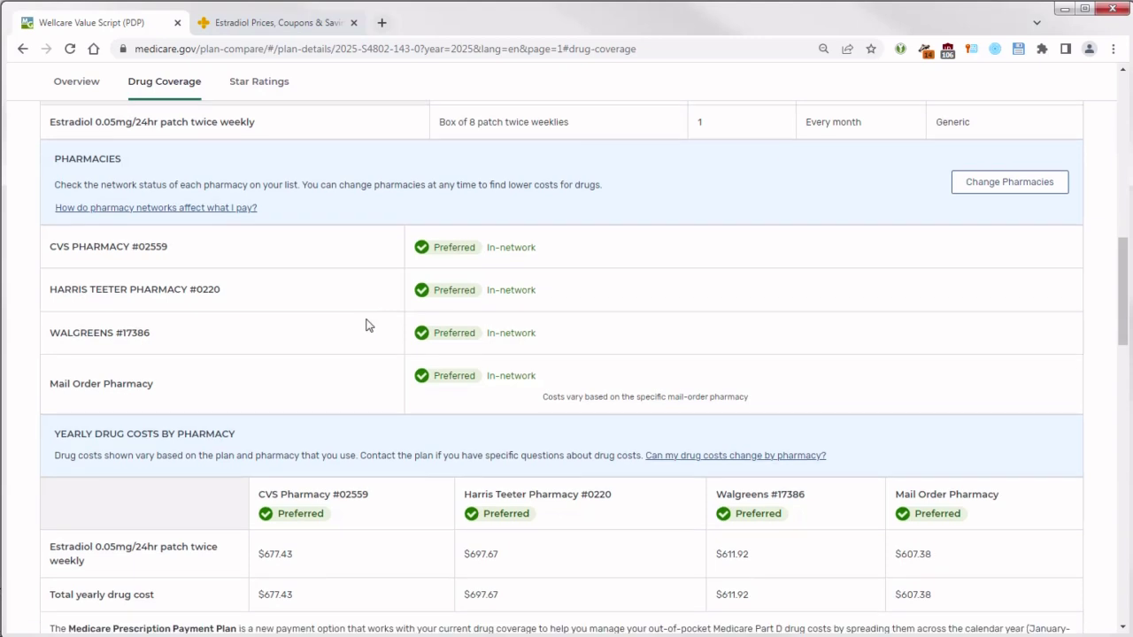
scroll(365, 325, "down", 1)
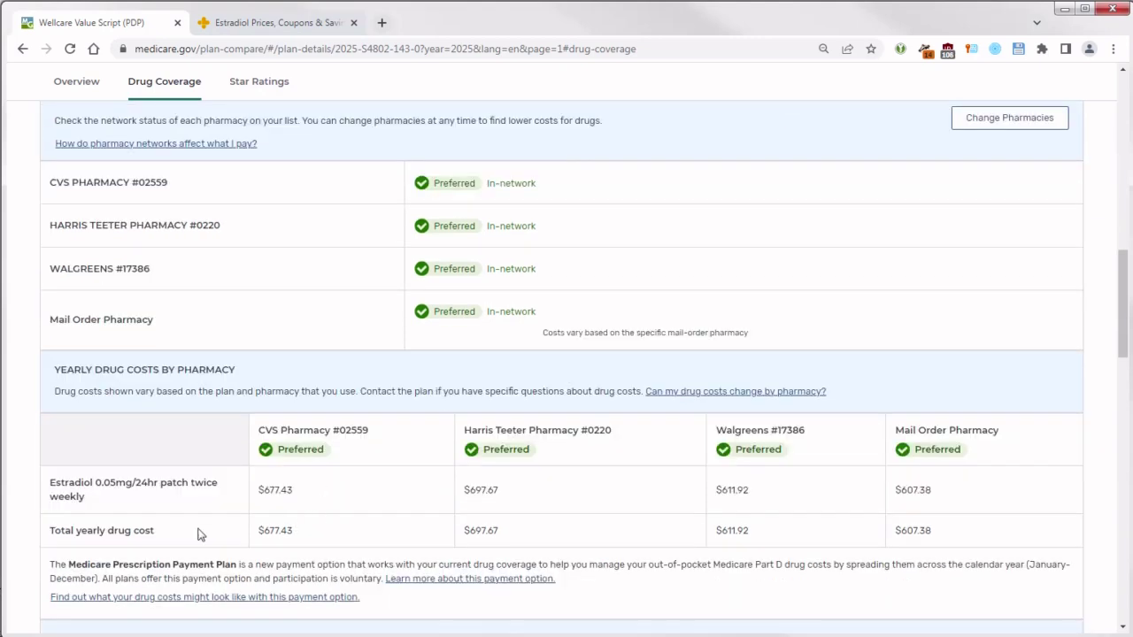
left_click_drag(50, 531, 166, 530)
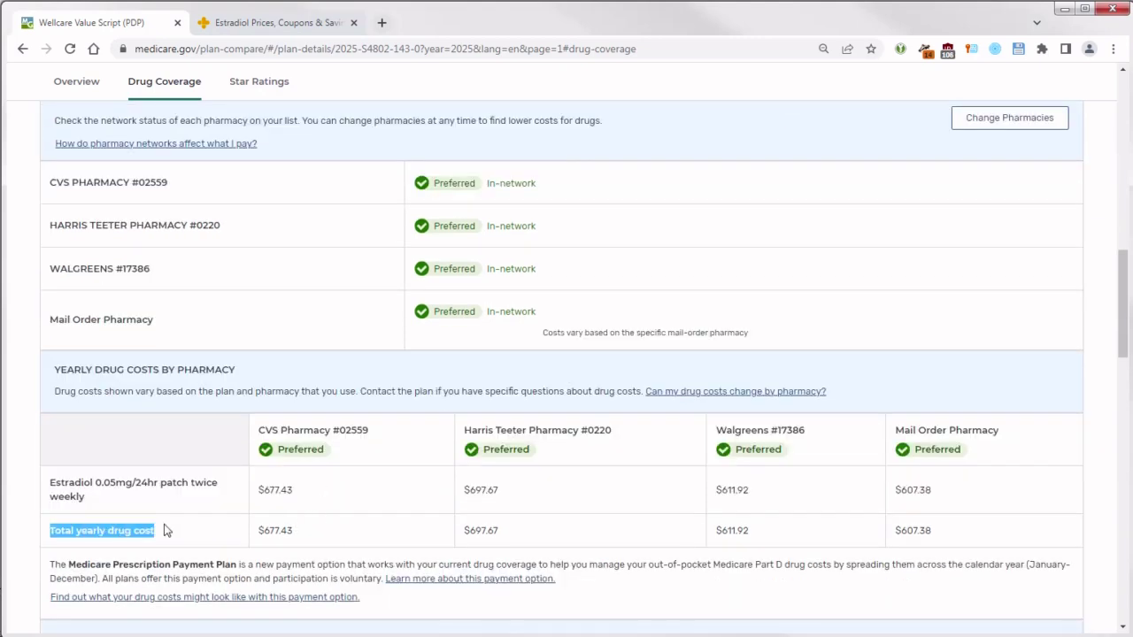
left_click_drag(50, 483, 180, 506)
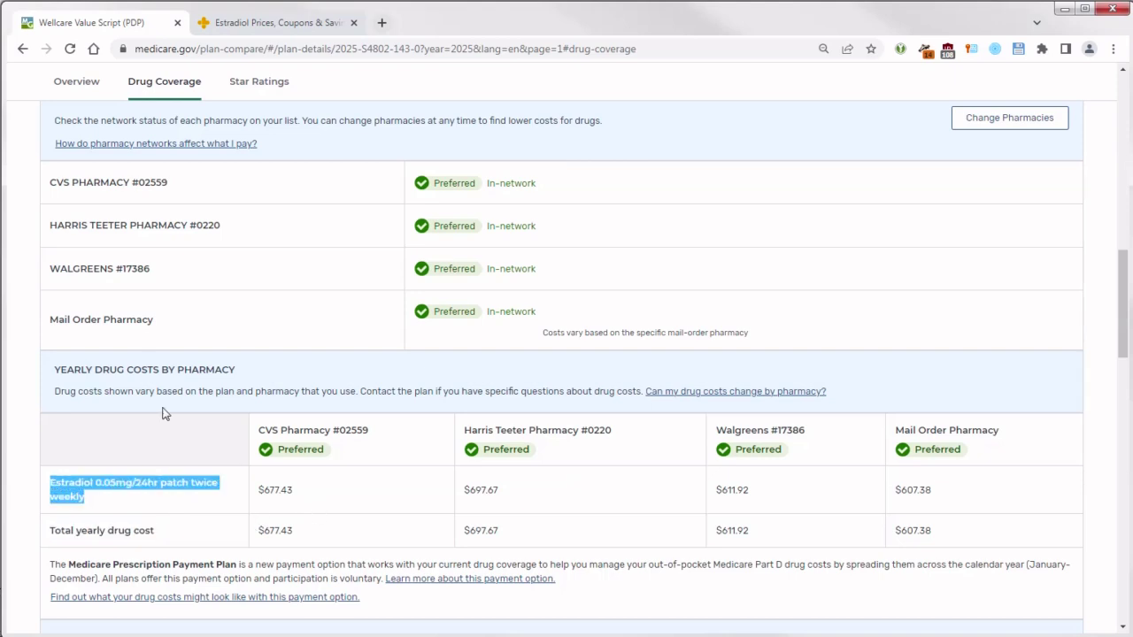
left_click_drag(54, 370, 237, 376)
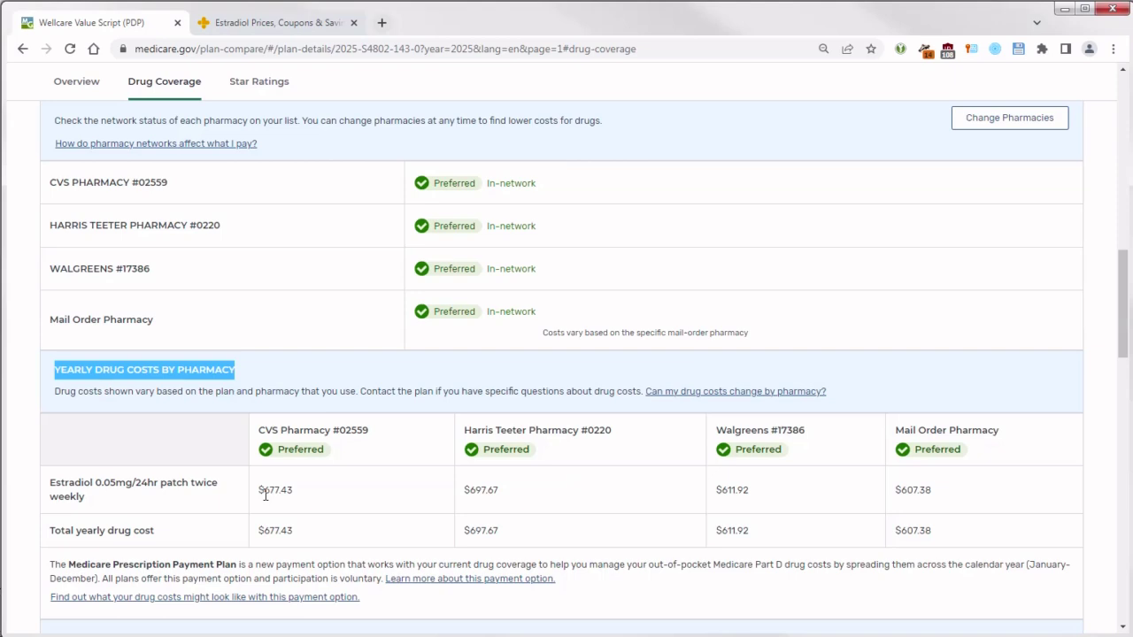
Step: Highlight the CVS yearly estradiol cost, switch to the cost spreadsheet, and enter 677 for Estradiol under Wellcare Only
left_click_drag(264, 496, 304, 499)
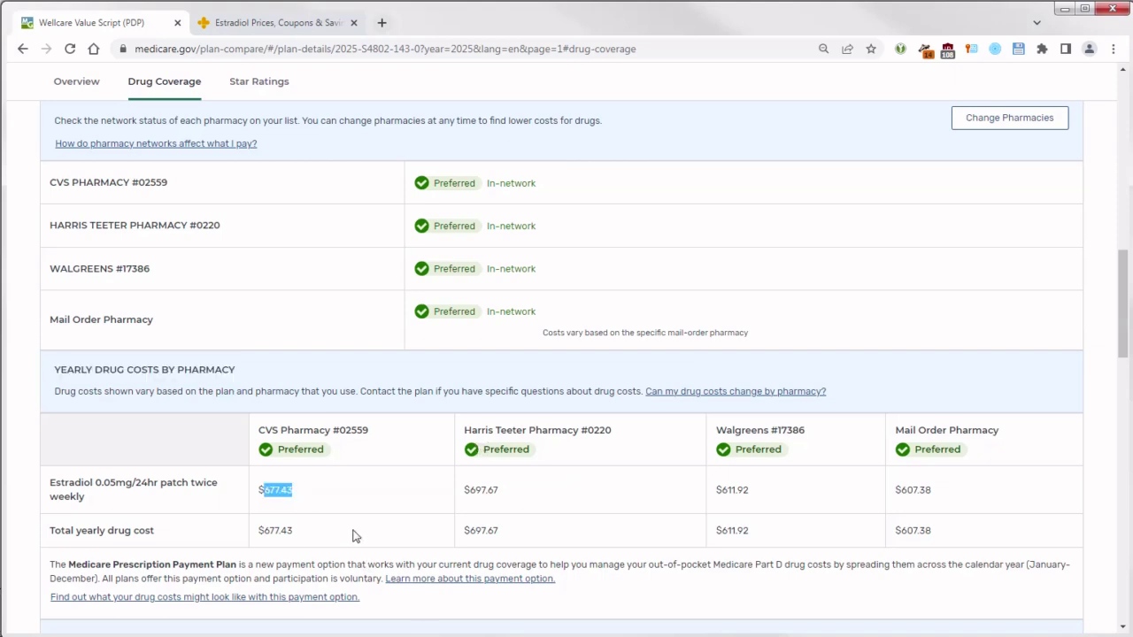
key("alt+Tab")
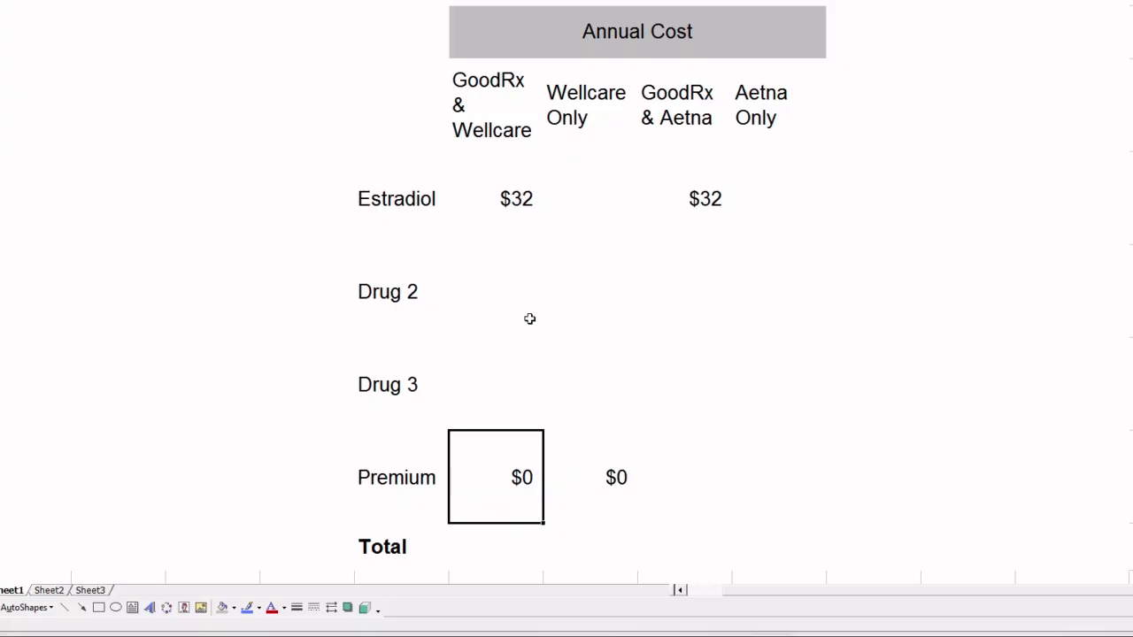
left_click(594, 208)
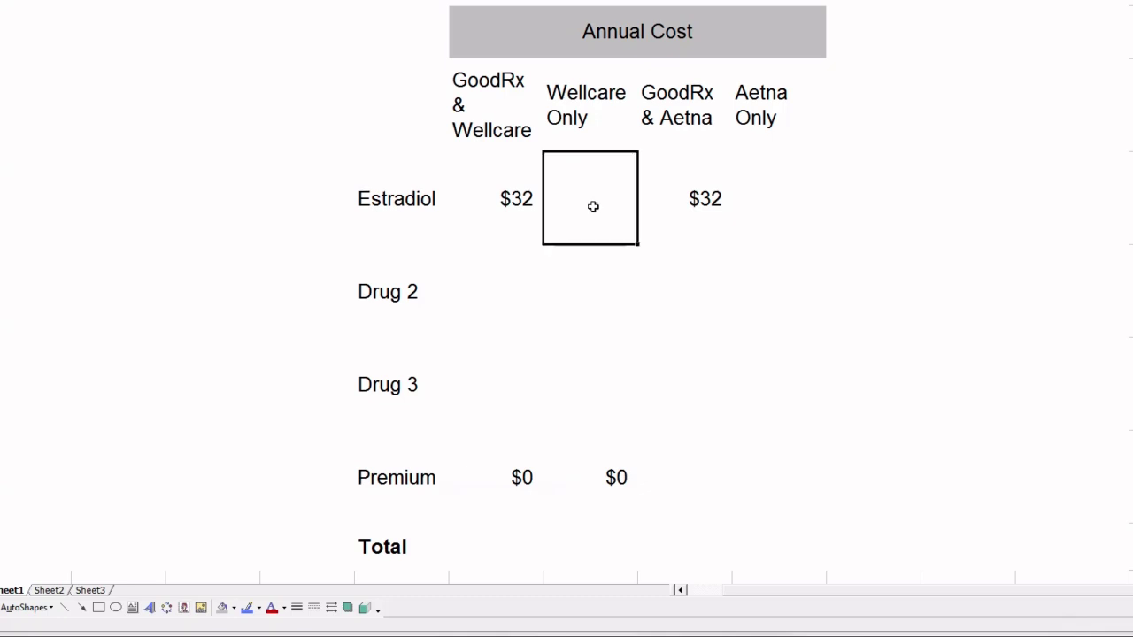
type("677")
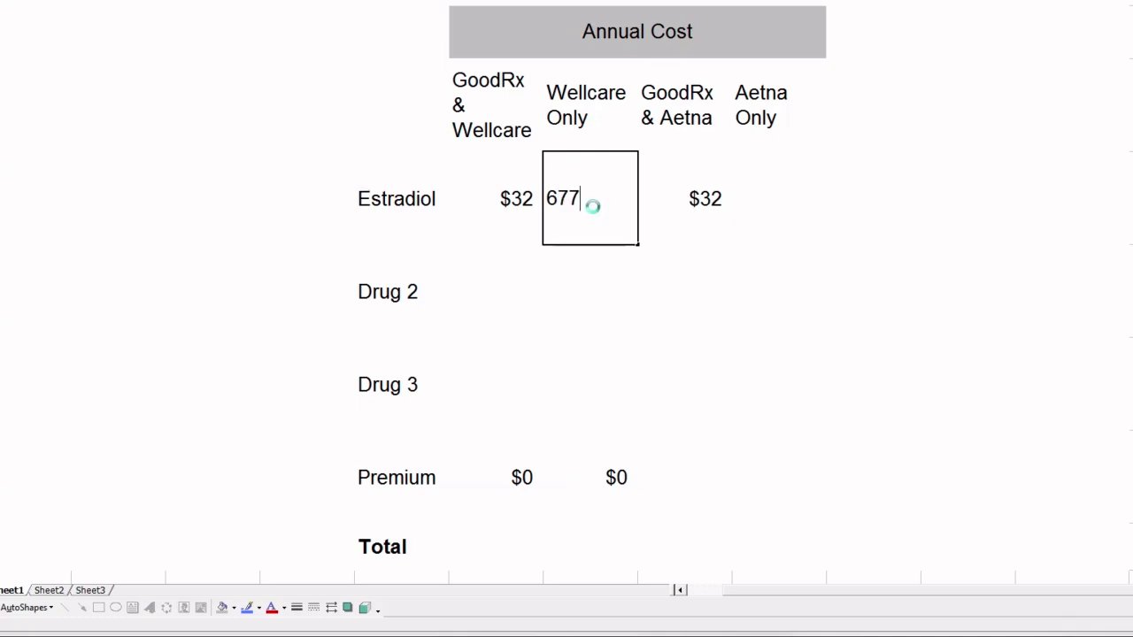
key("Return")
key("Up")
Step: Try to annualize the Estradiol cost under GoodRx & Wellcare by appending *12 to the existing amount
key("Left")
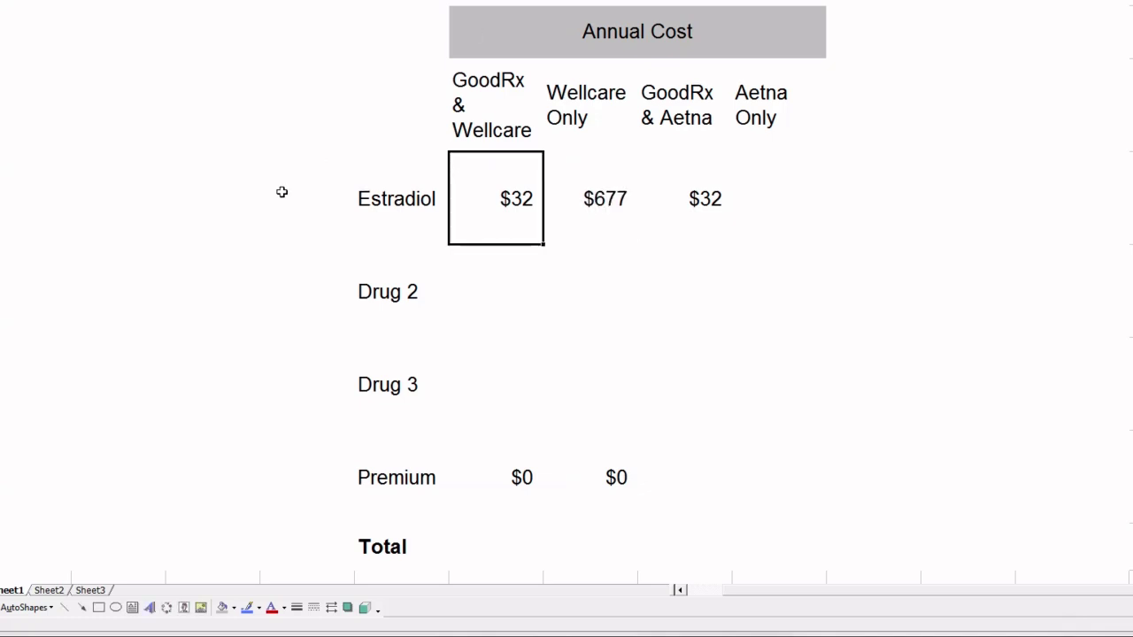
double_click(515, 200)
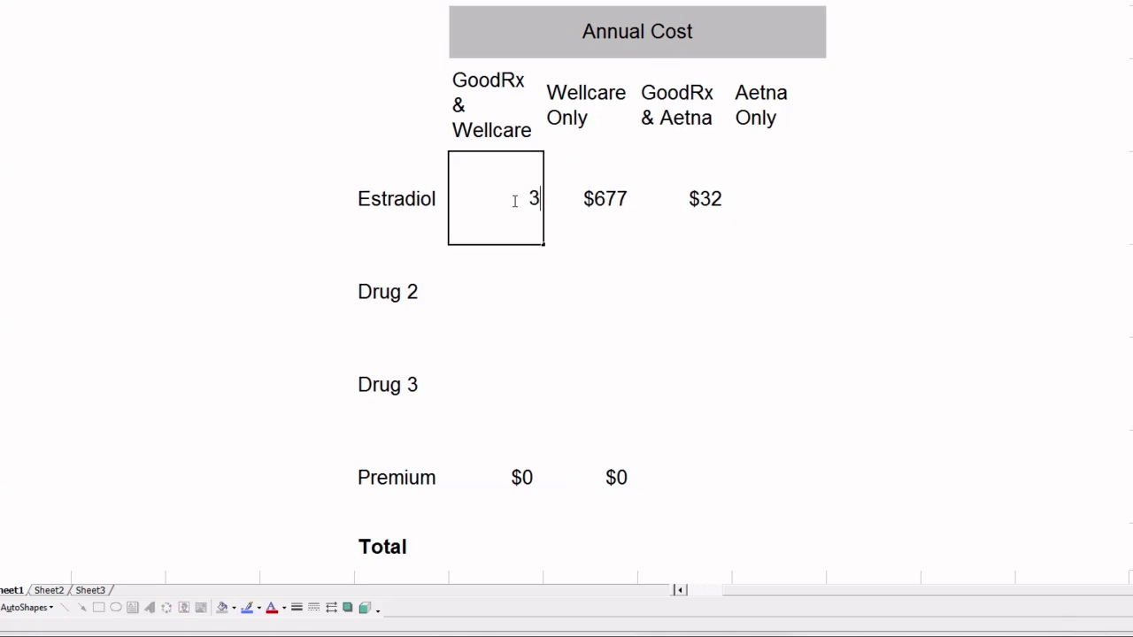
type("*12")
key("Return")
Step: Enter +32*12 as the annual Estradiol cost under both GoodRx & Wellcare and GoodRx & Aetna
left_click(514, 200)
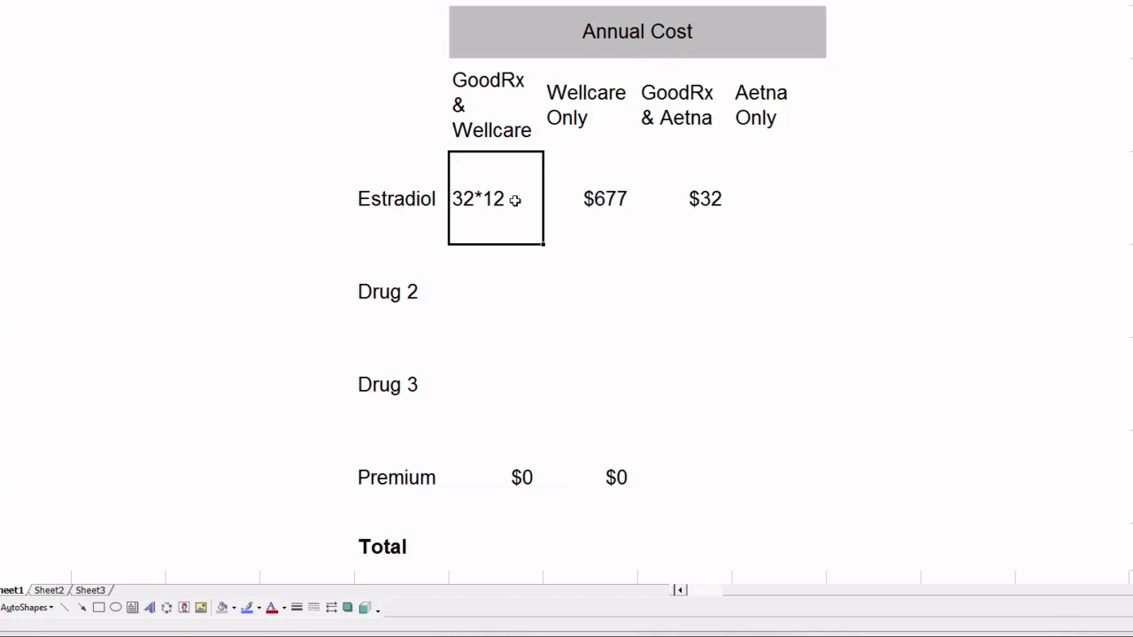
type("+32")
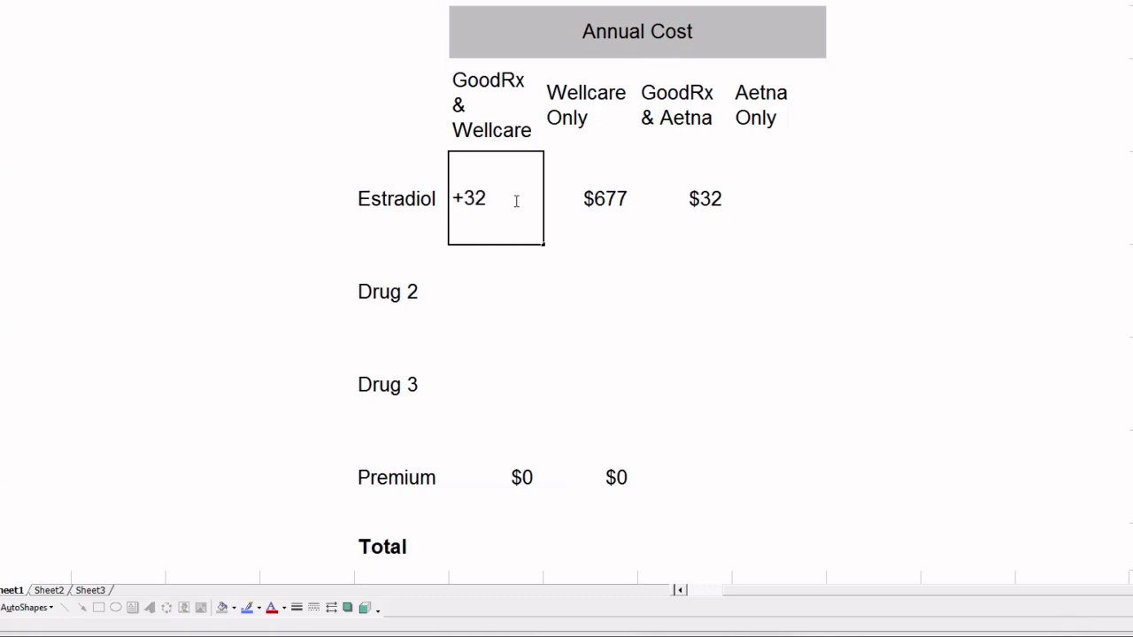
type("*12")
key("Return")
left_click(513, 200)
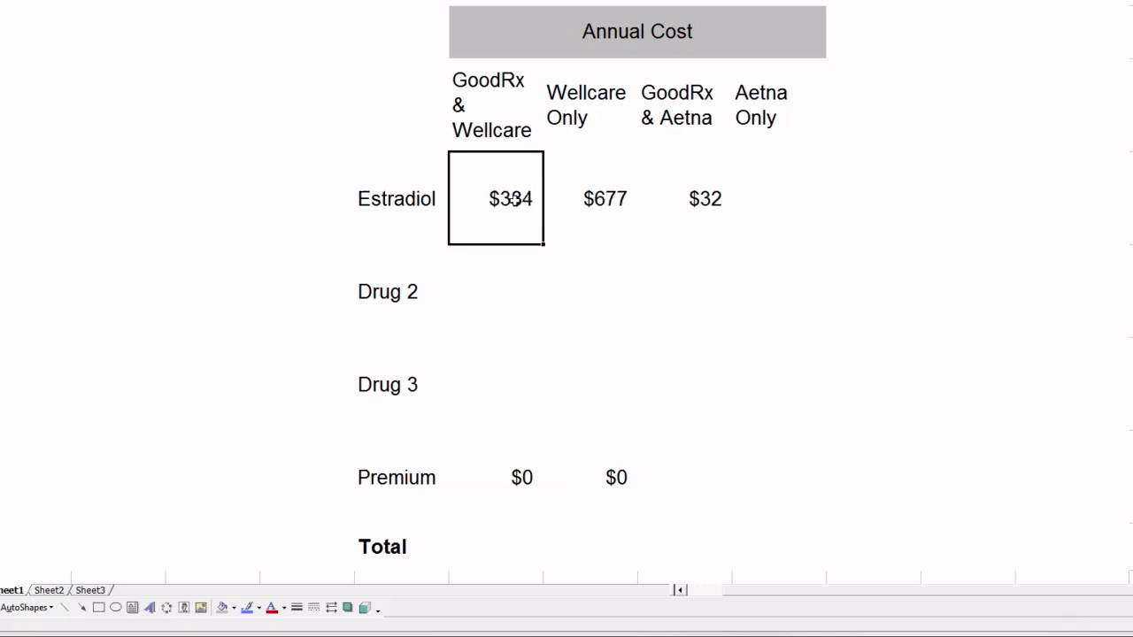
key("Right")
key("Right")
type("+")
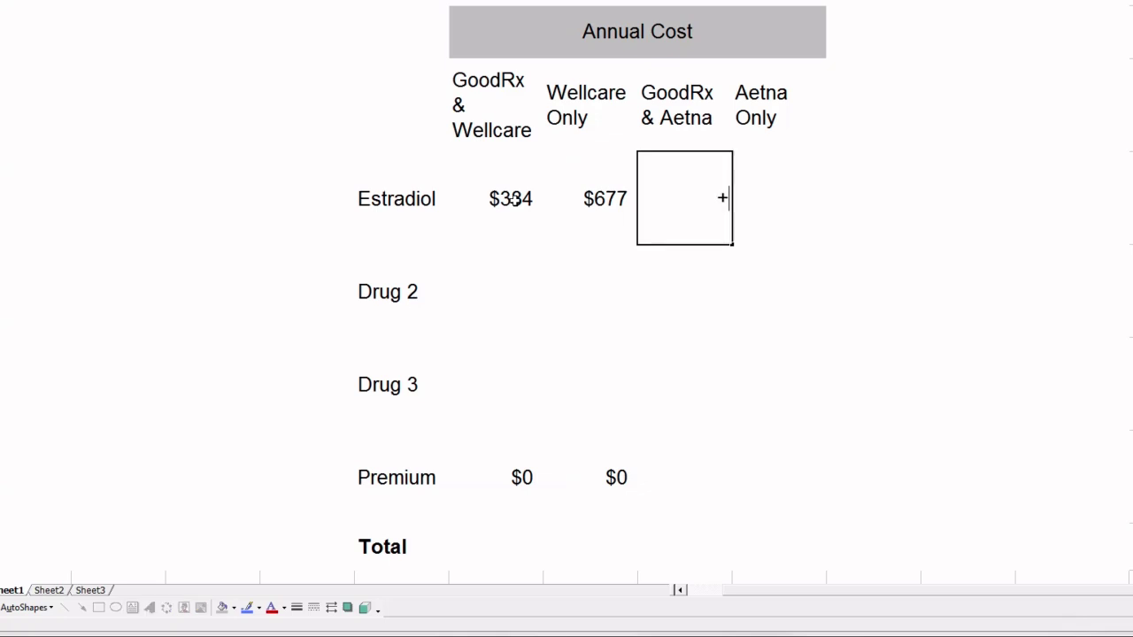
type("32*12")
key("Return")
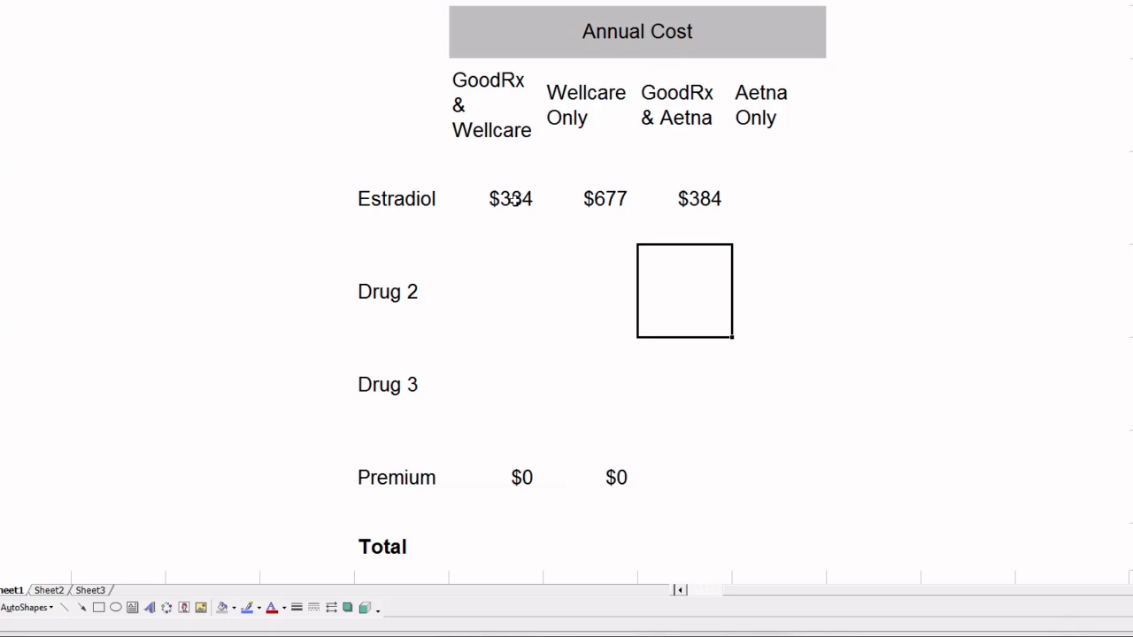
Step: Total the GoodRx & Wellcare column from Estradiol through Premium with a SUM formula over G4:G7
left_click(512, 542)
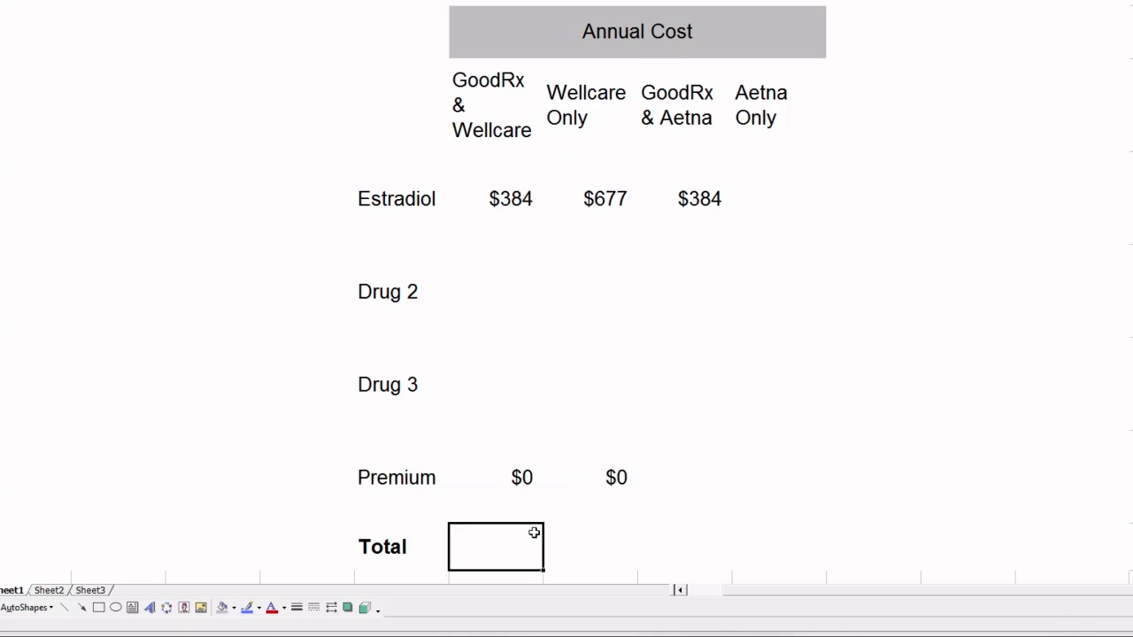
type("=sum(")
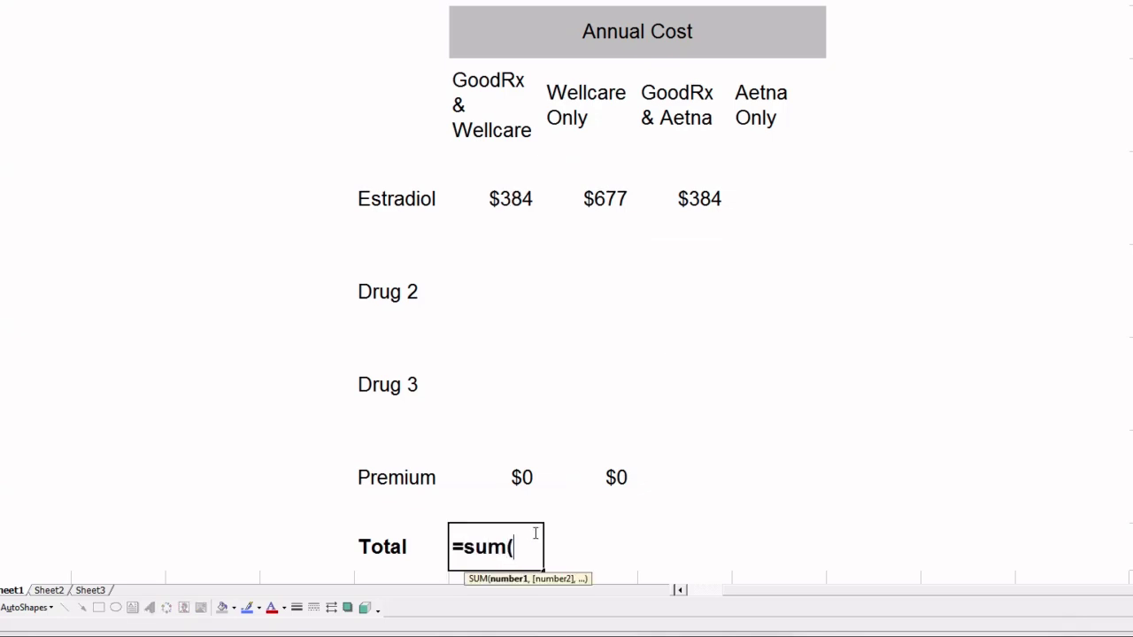
key("Up")
key("shift+Up")
key("shift+Up")
key("shift+Up")
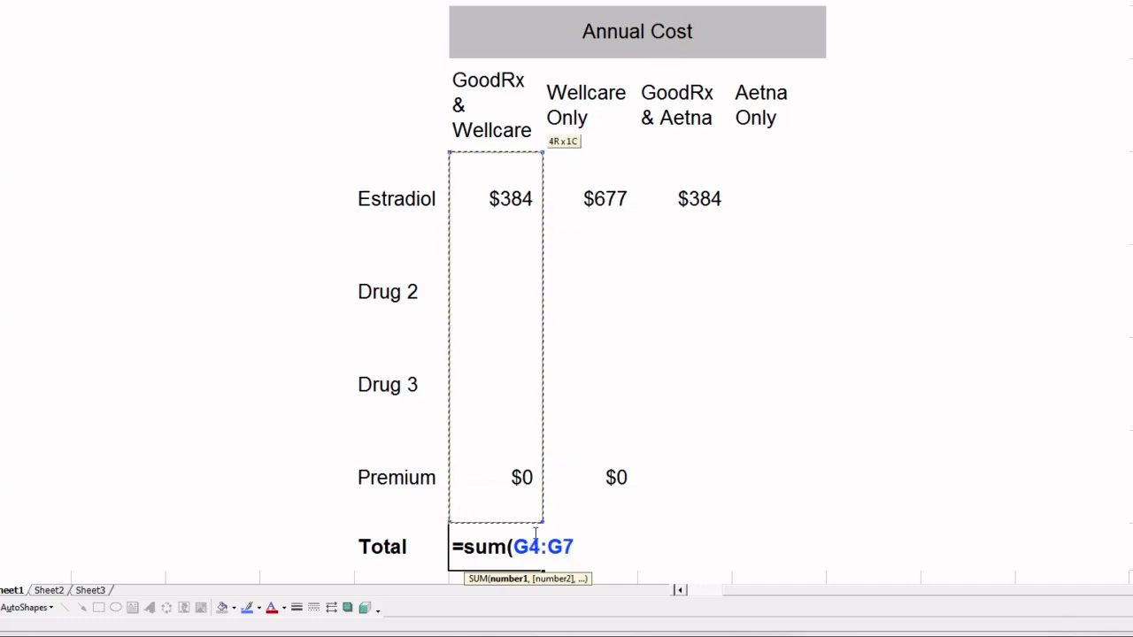
key("Return")
Step: Copy the GoodRx & Wellcare total formula into the Total cell under Wellcare Only
key("Up")
key("Up")
key("Up")
key("Up")
key("Up")
key("Up")
key("Up")
key("Up")
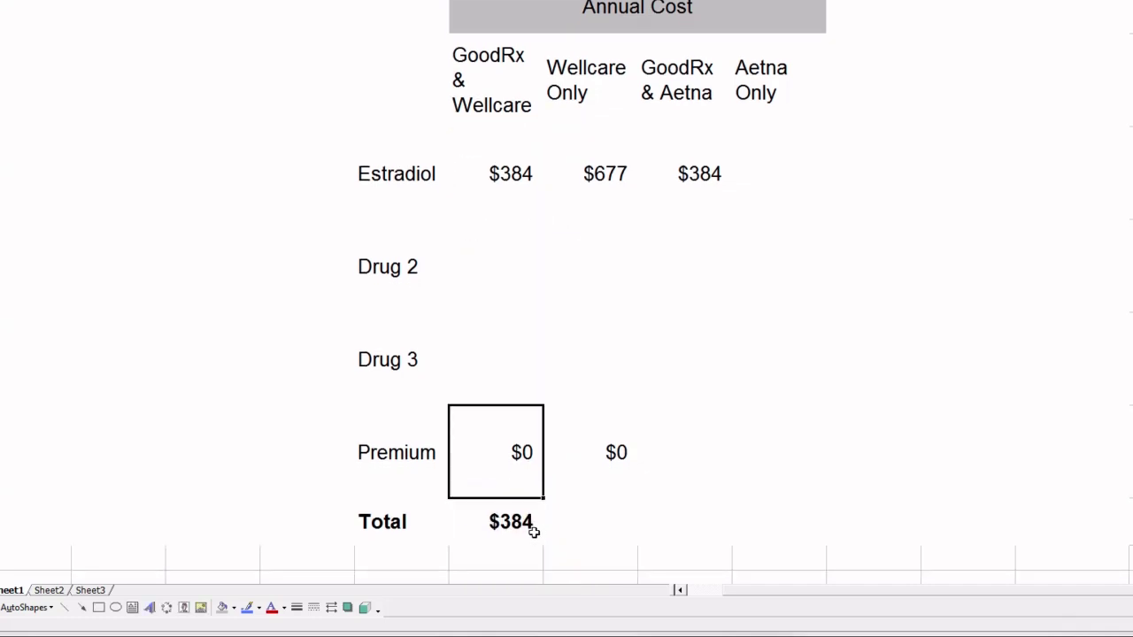
key("Down")
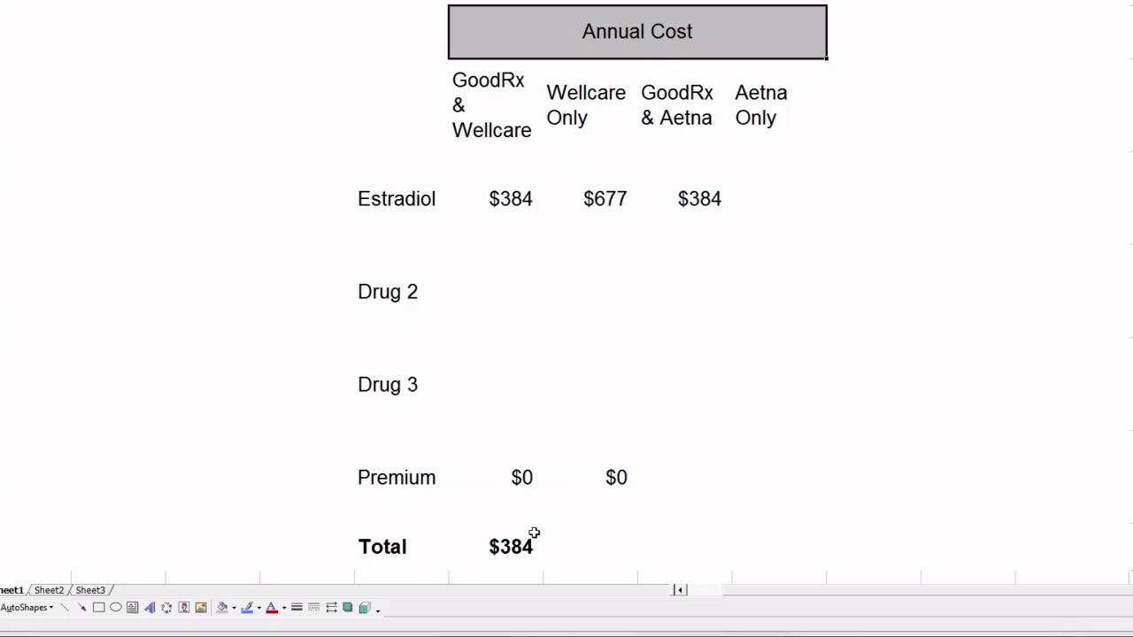
left_click(501, 544)
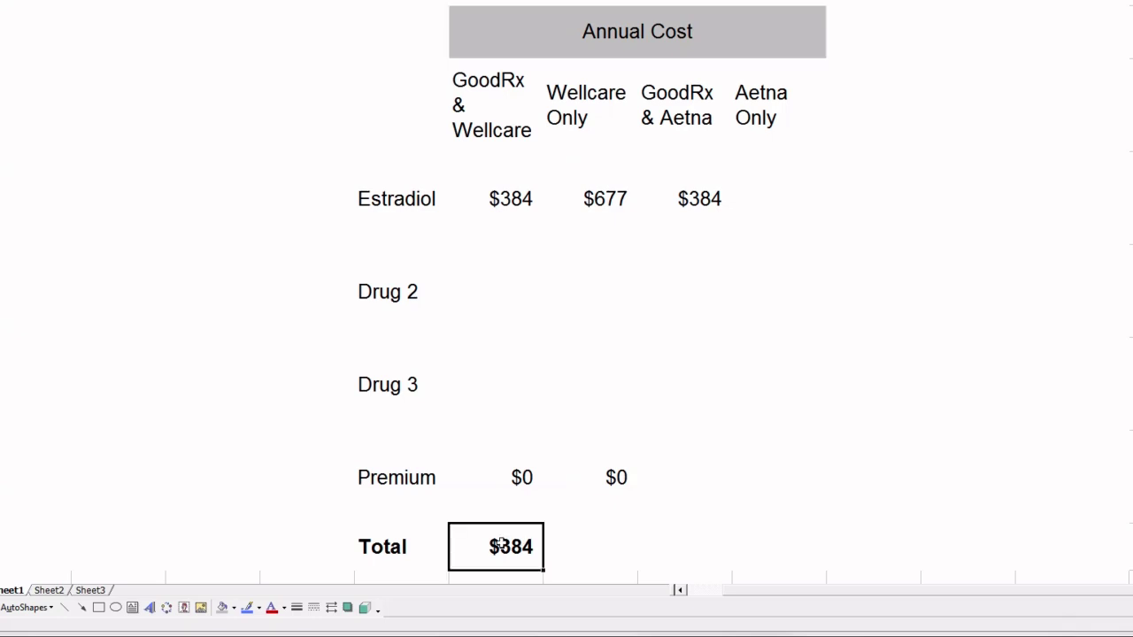
key("ctrl+c")
key("Right")
key("ctrl+v")
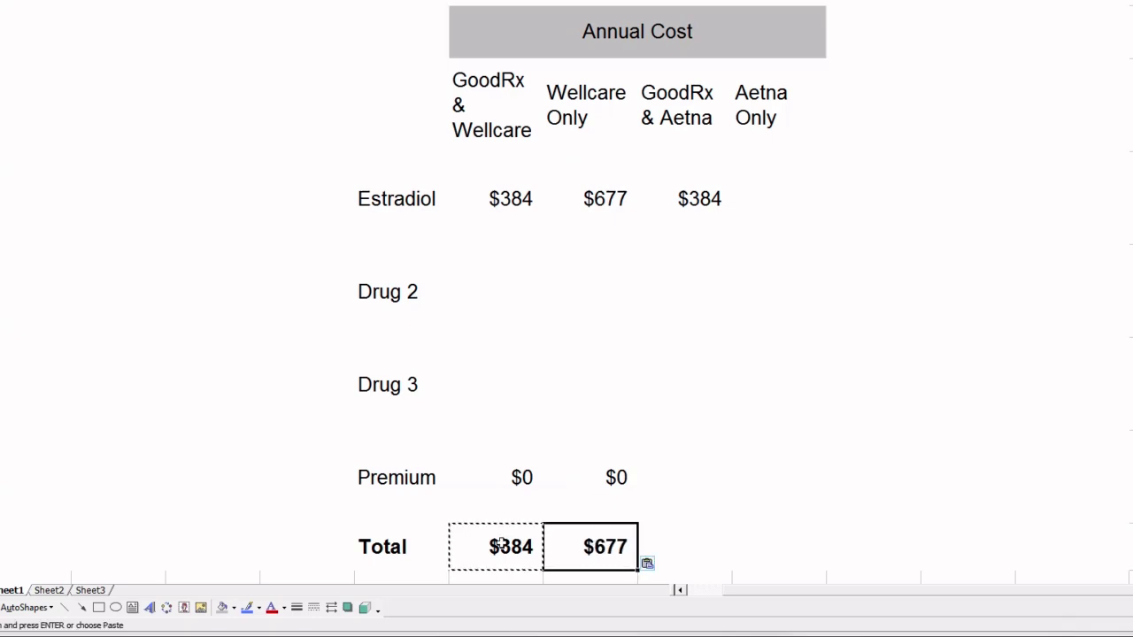
key("Left")
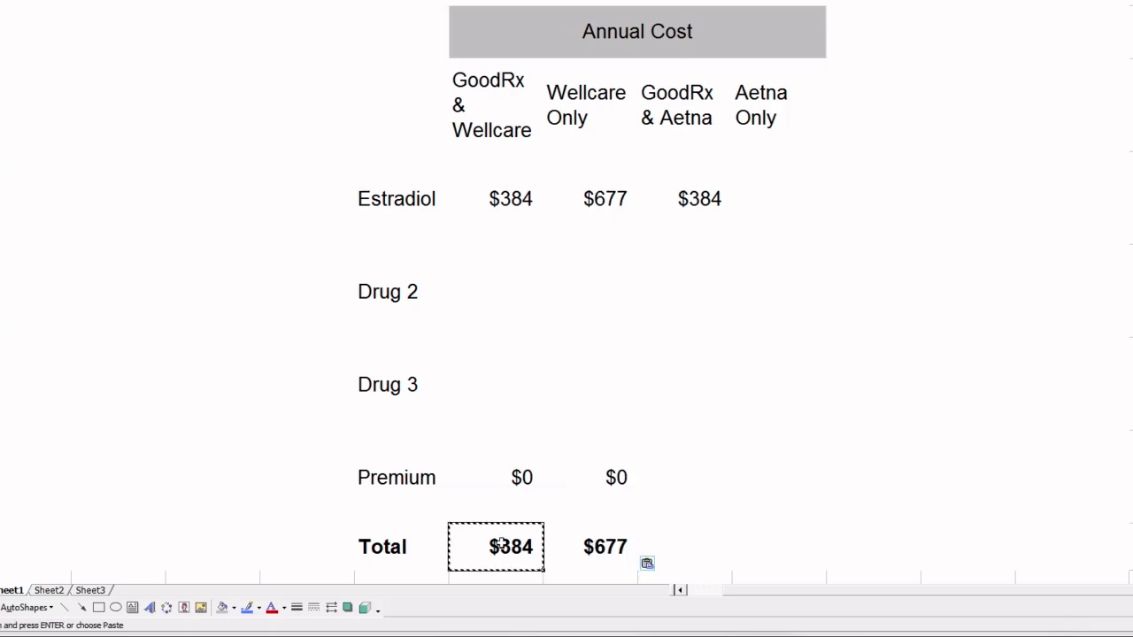
Step: Fill the Wellcare Only total with light yellow and the GoodRx & Wellcare total with light green
left_click(610, 550)
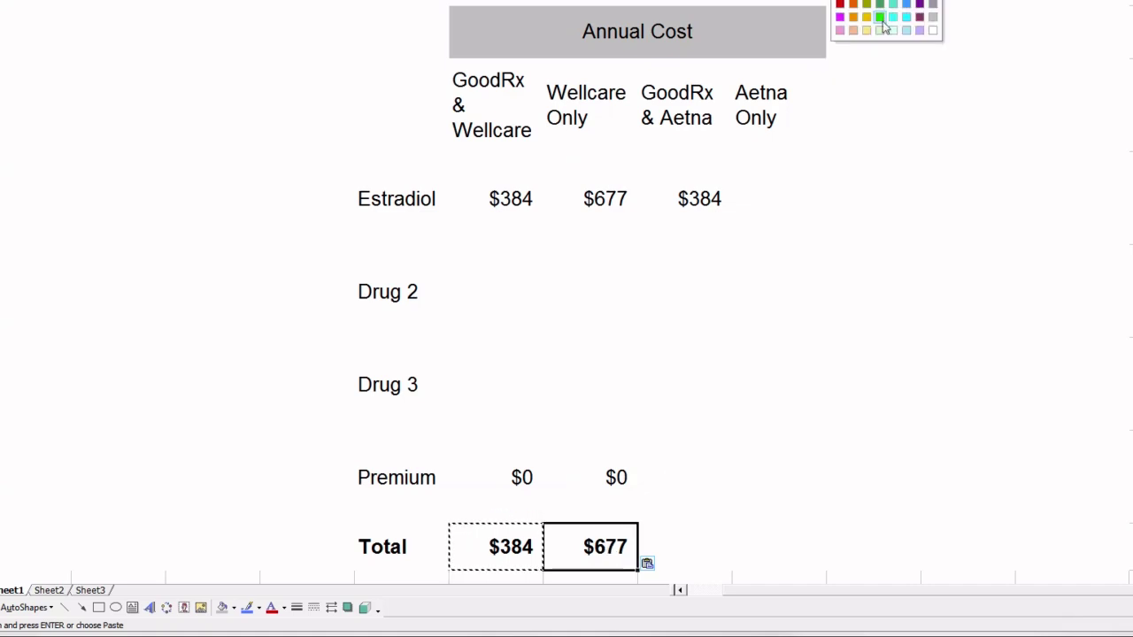
left_click(866, 28)
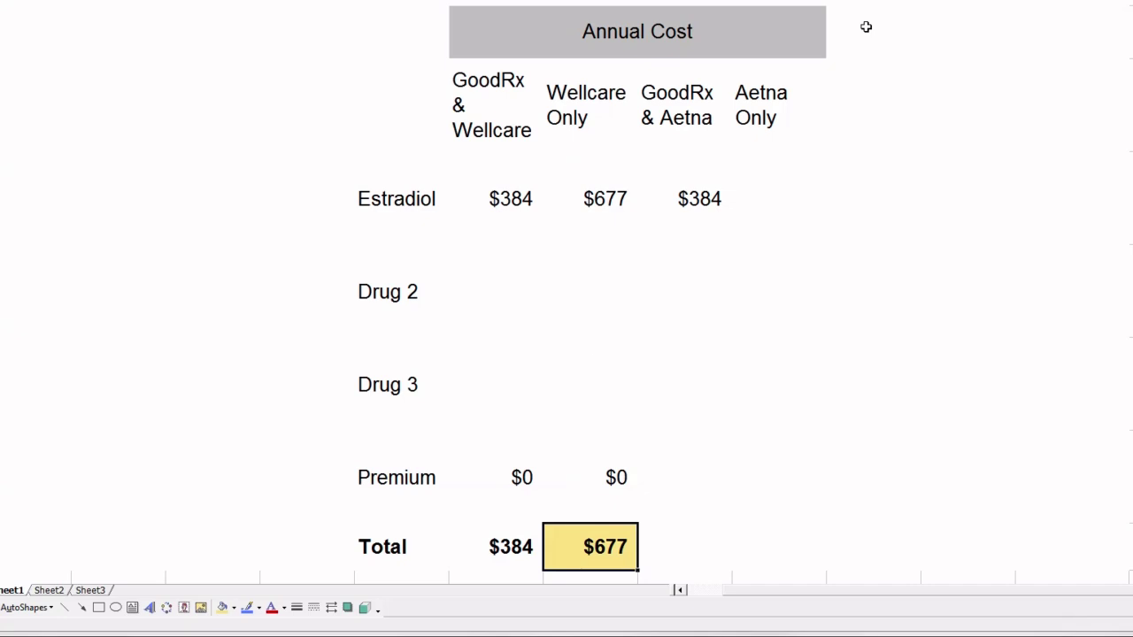
left_click(509, 546)
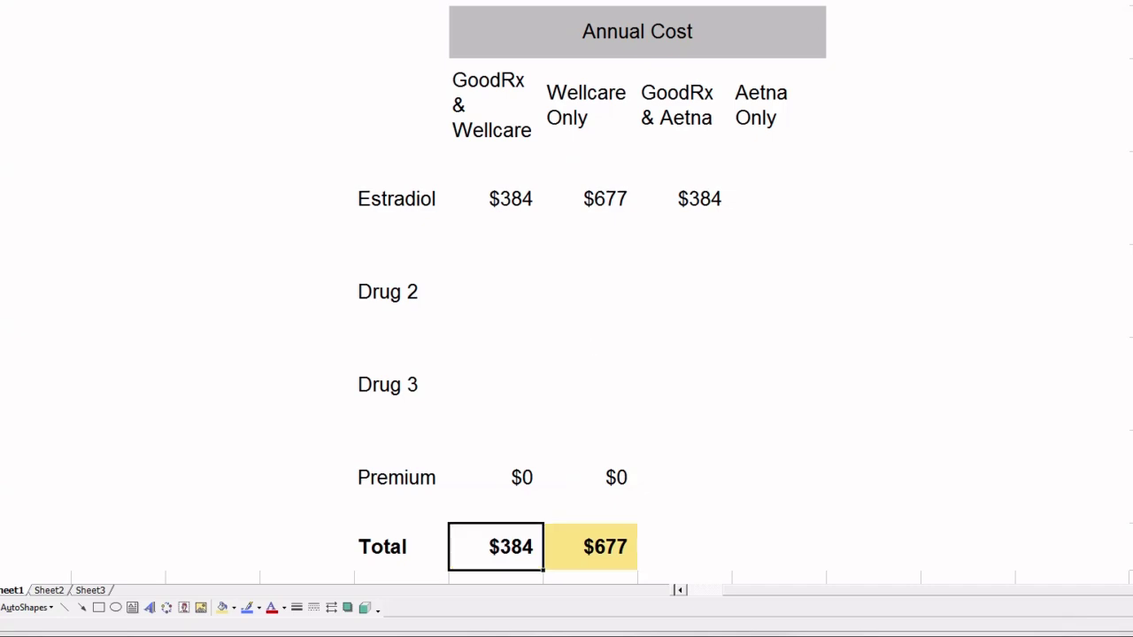
left_click(879, 34)
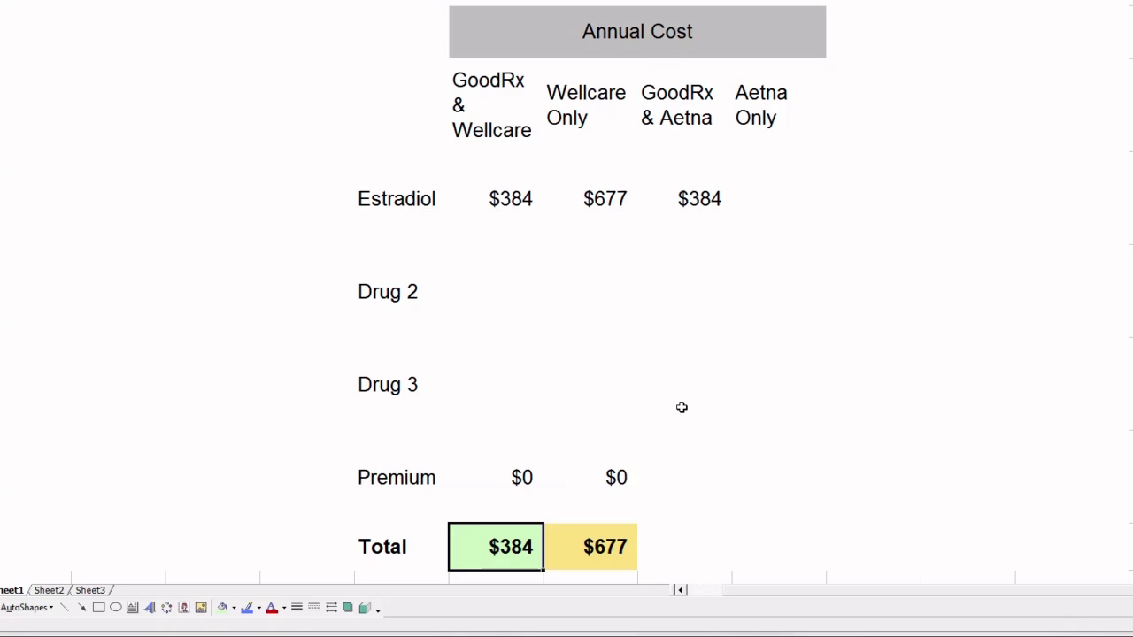
Step: Return to the Medicare.gov drug plan results in the browser and find the SilverScript Choice (PDP) plan
key("alt+Tab")
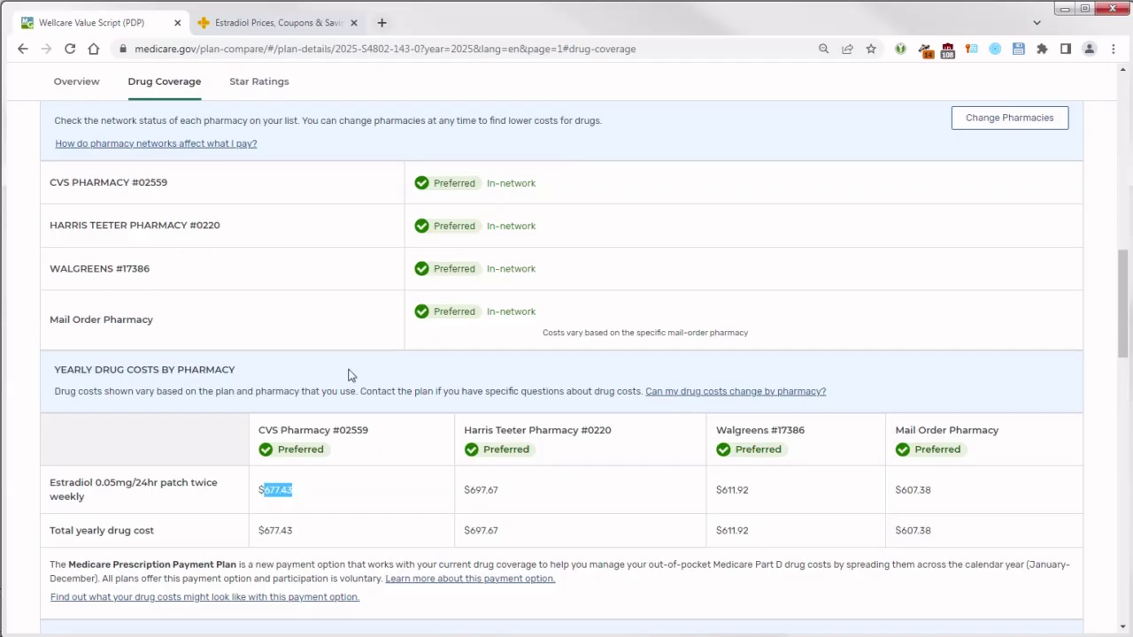
left_click(22, 49)
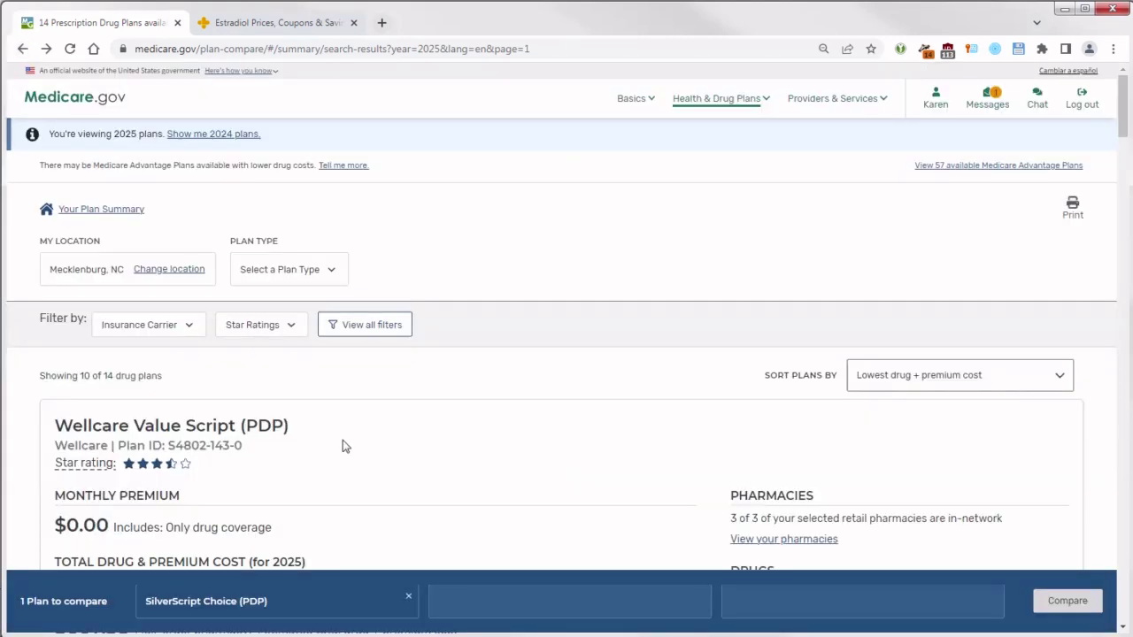
scroll(342, 440, "down", 5)
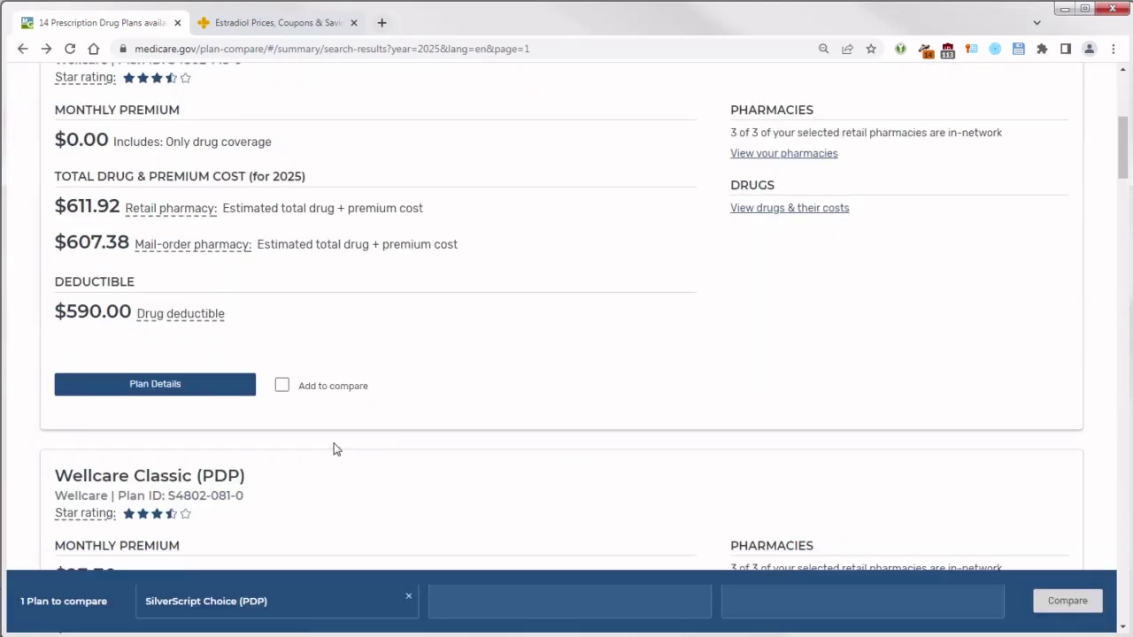
scroll(336, 449, "down", 3)
scroll(332, 442, "down", 5)
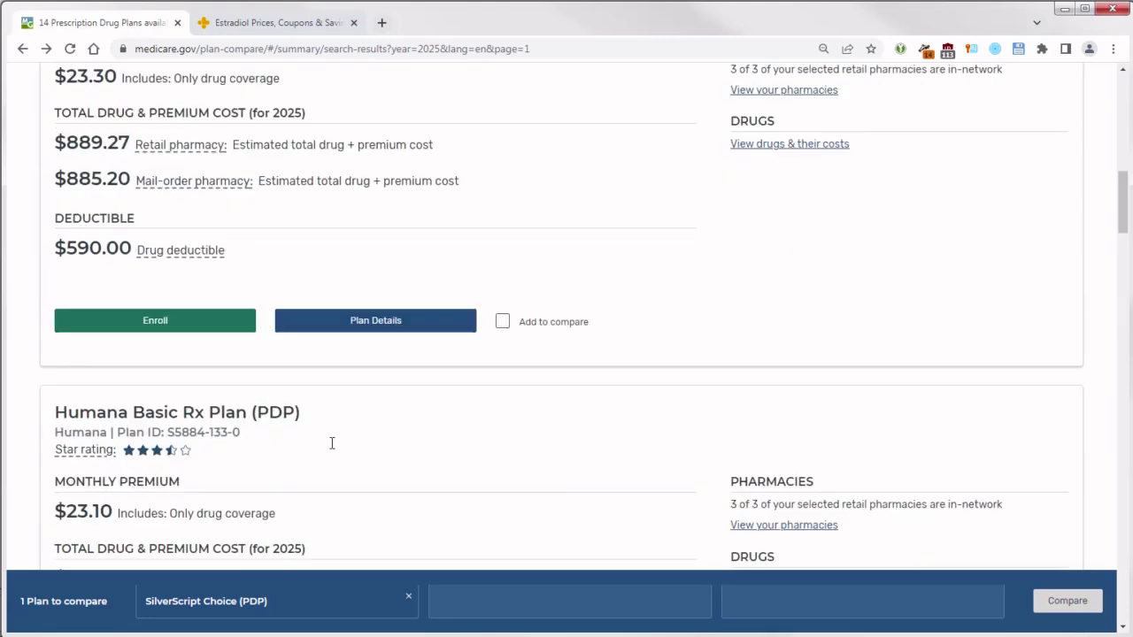
scroll(332, 442, "down", 8)
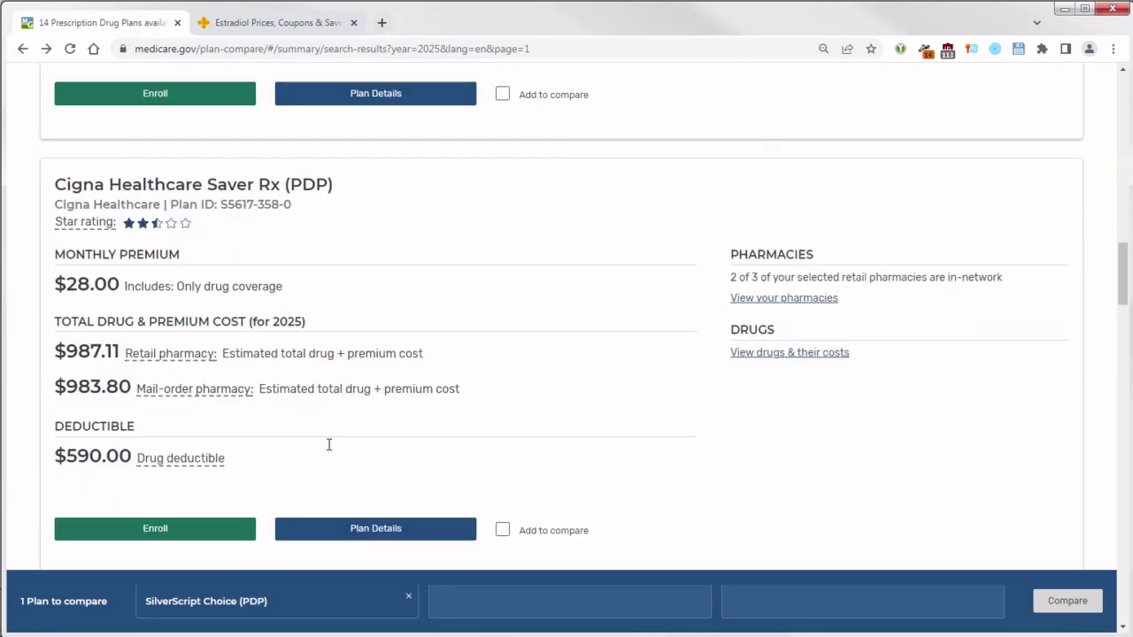
scroll(329, 447, "down", 9)
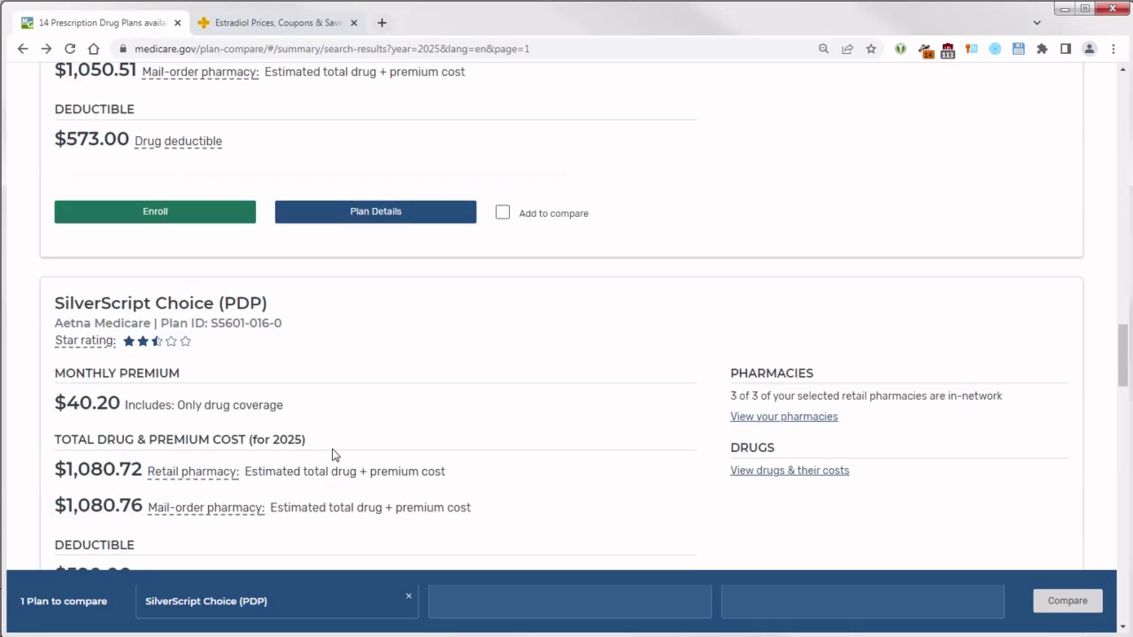
scroll(332, 452, "down", 1)
scroll(333, 449, "down", 1)
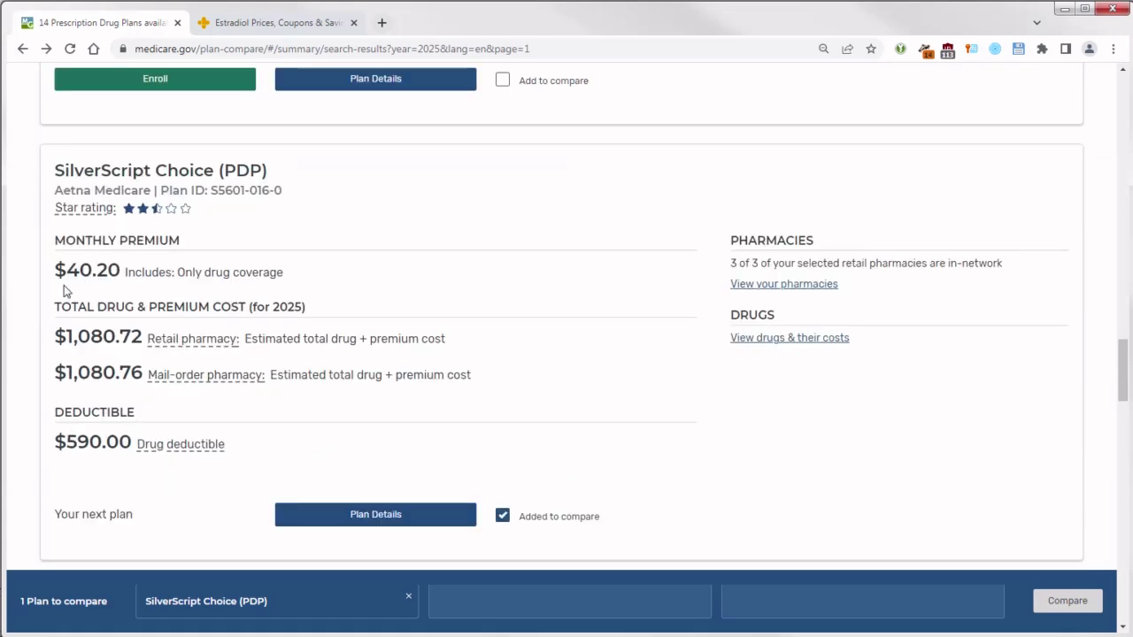
Step: Examine the plan name, insurance carrier and monthly premium of SilverScript Choice (PDP)
left_click_drag(55, 170, 214, 173)
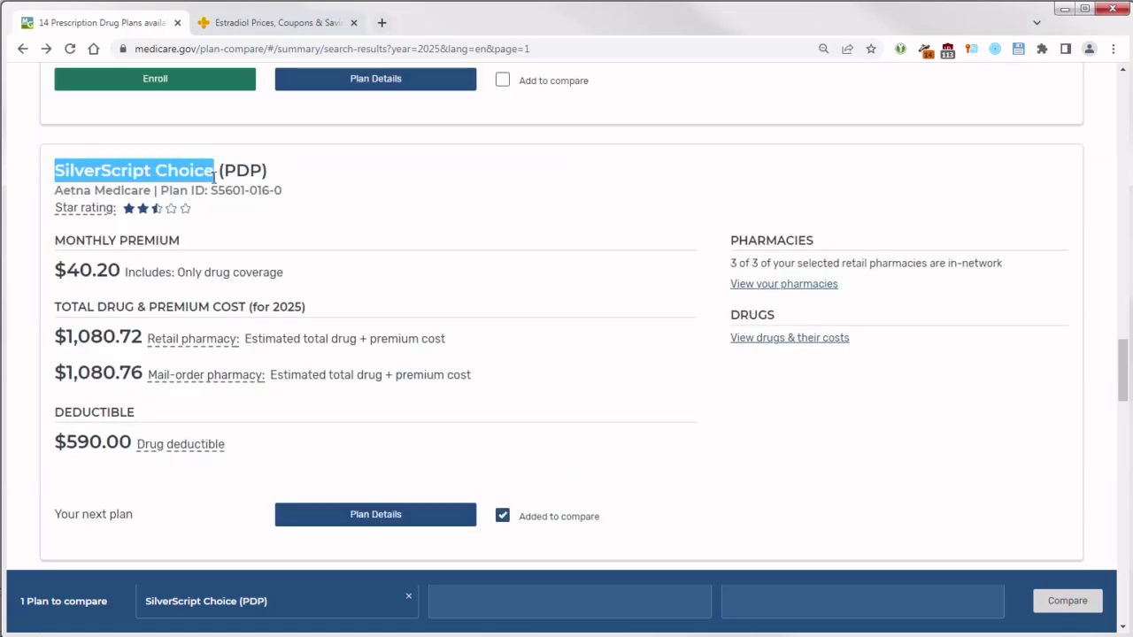
left_click_drag(56, 190, 91, 190)
scroll(328, 328, "down", 1)
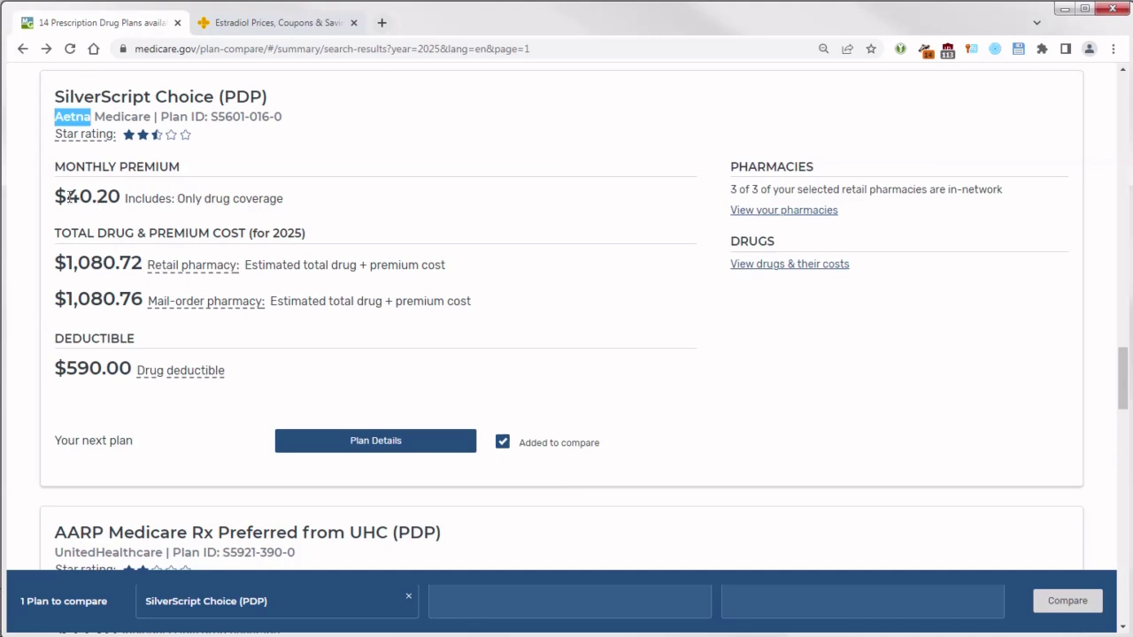
left_click_drag(68, 197, 124, 196)
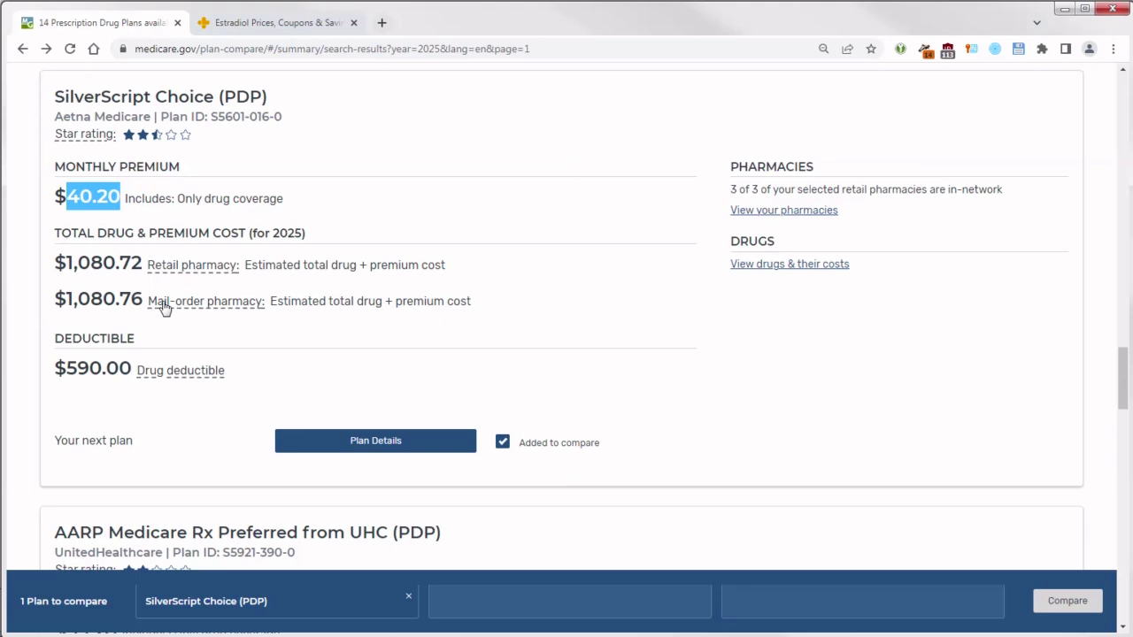
Step: Switch to the spreadsheet and enter the formula +42.20*12 in the Total cell under GoodRx & Aetna
key("alt+Tab")
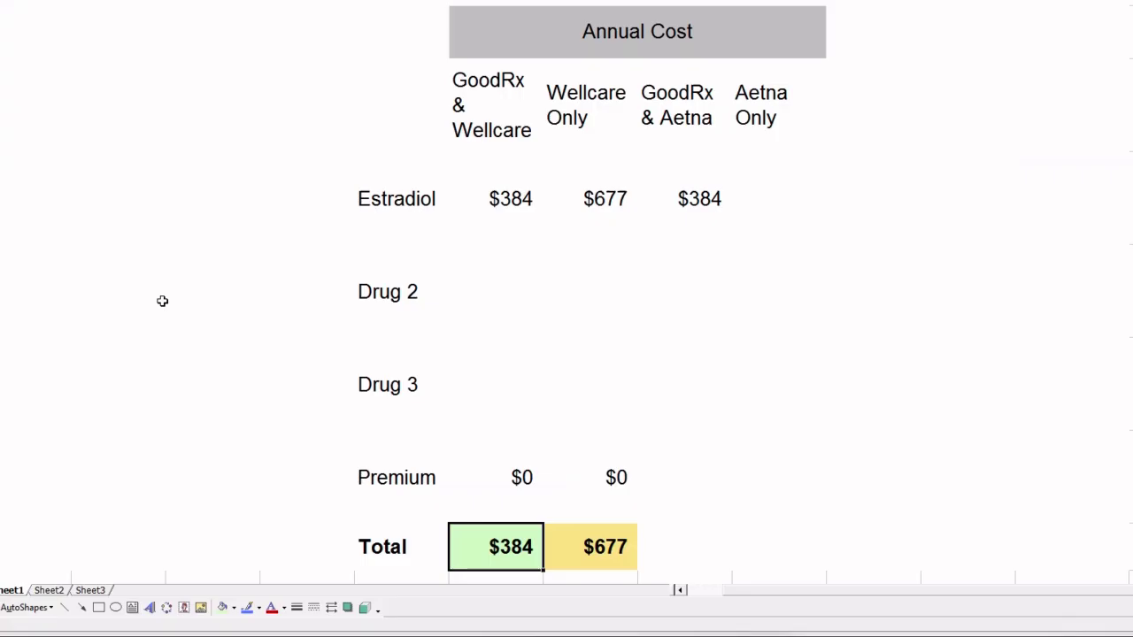
left_click(679, 546)
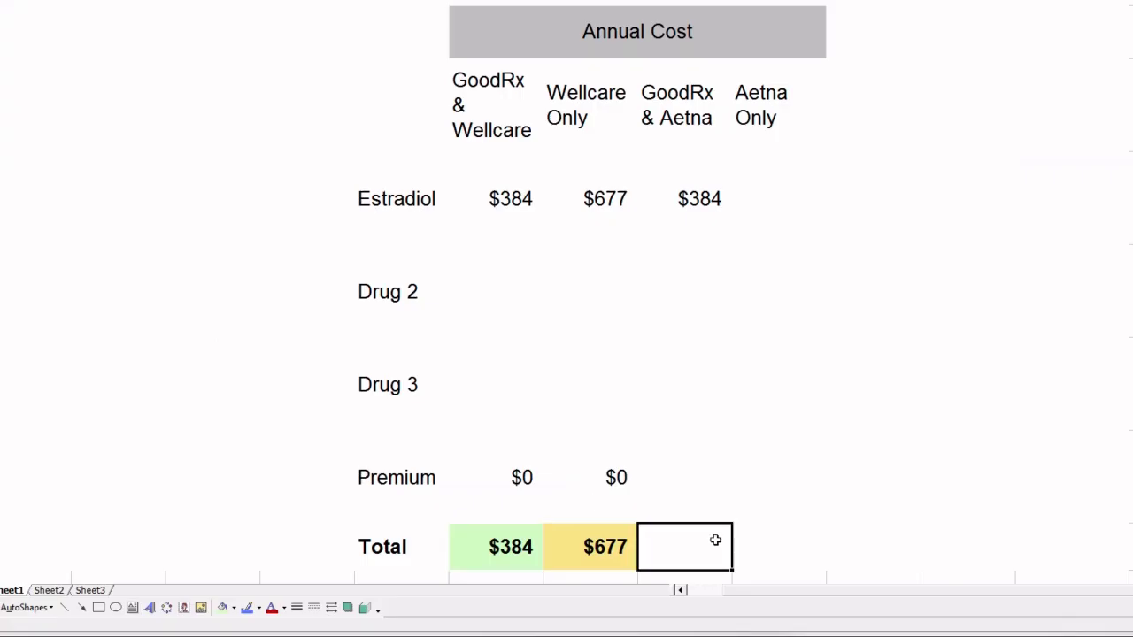
type("+")
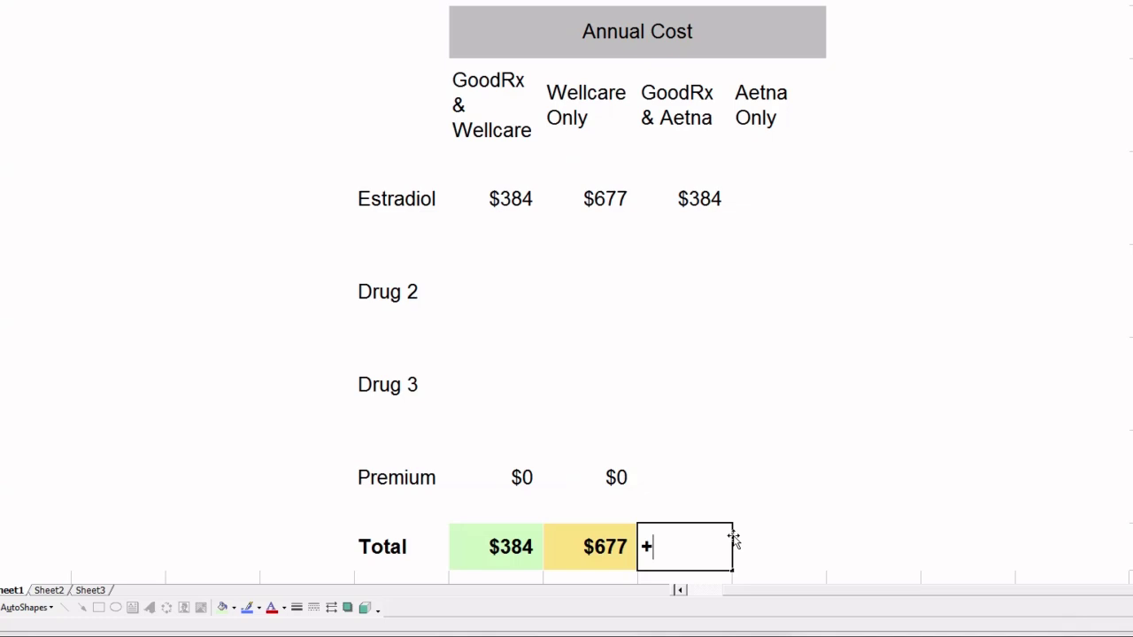
type("42.20*12")
key("Return")
key("Up")
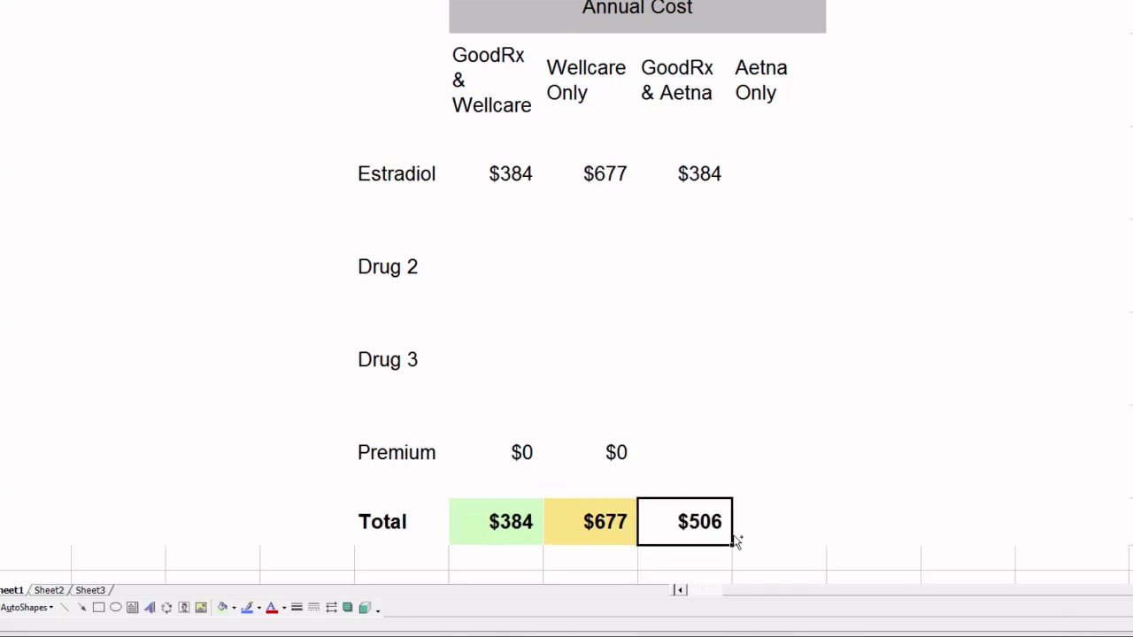
Step: Copy the GoodRx & Aetna total into the Total cell under Aetna Only
key("ctrl+c")
key("Right")
key("ctrl+v")
key("Up")
key("Up")
key("Up")
key("Up")
key("Up")
key("Up")
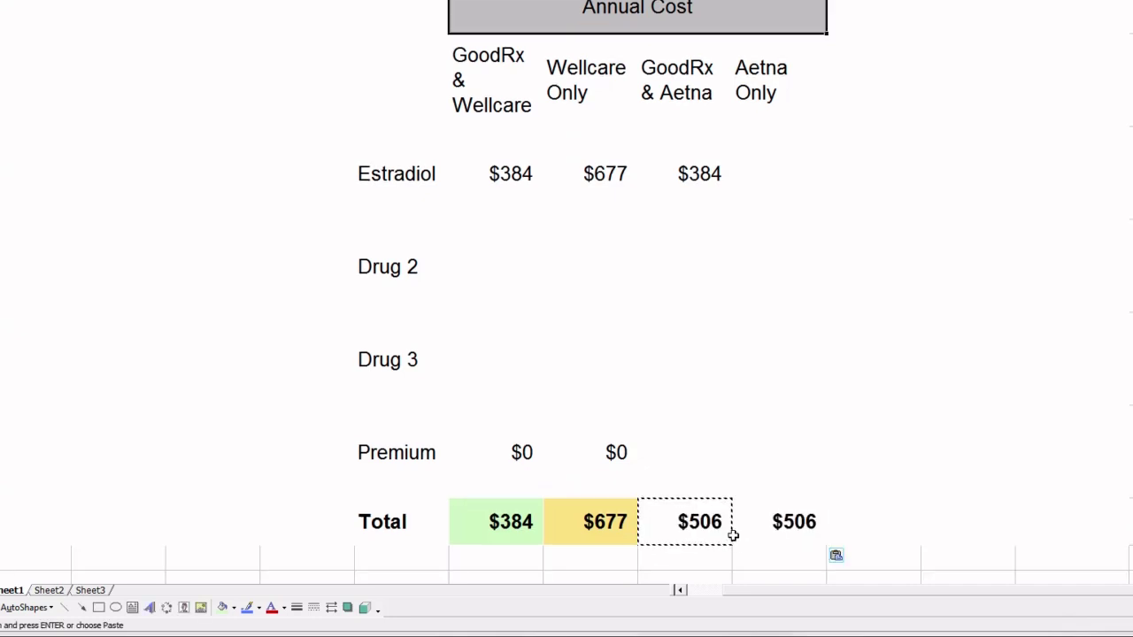
key("Up")
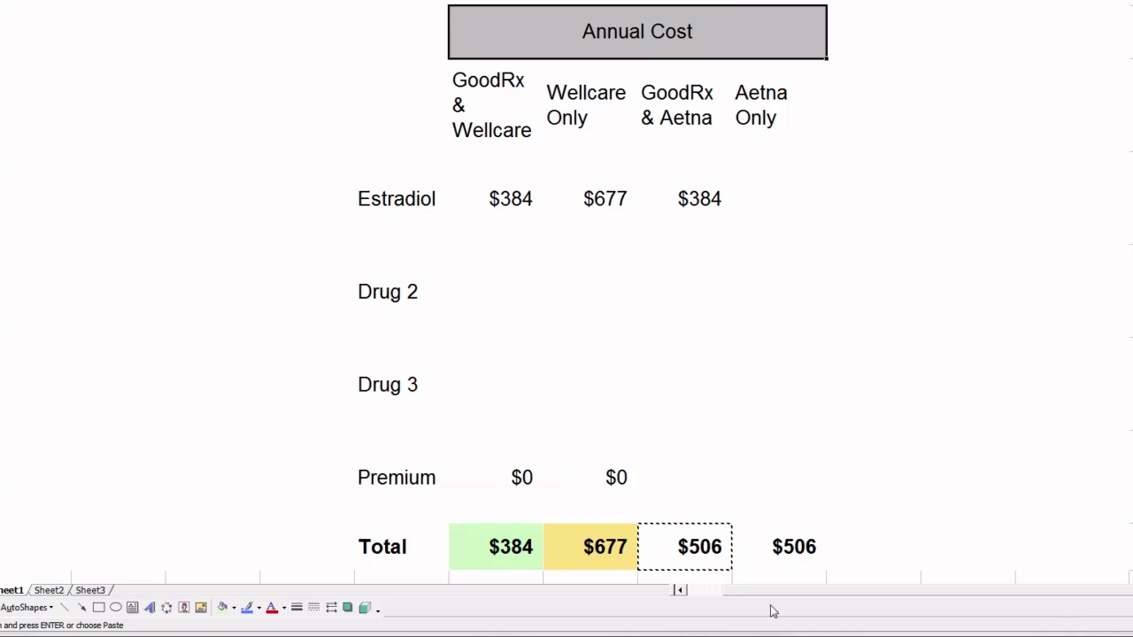
Step: Undo the entries made in the Total row under Aetna Only and GoodRx & Aetna
key("ctrl+z")
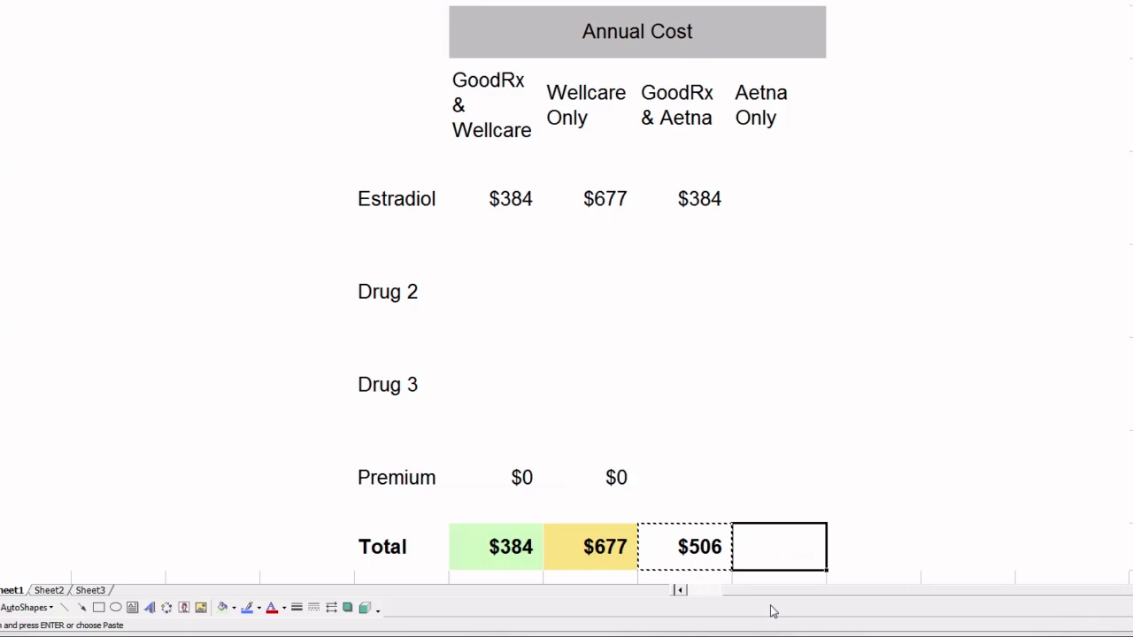
key("ctrl+z")
Step: Enter the annual premium under GoodRx & Aetna as the formula +40.20*12
left_click(693, 482)
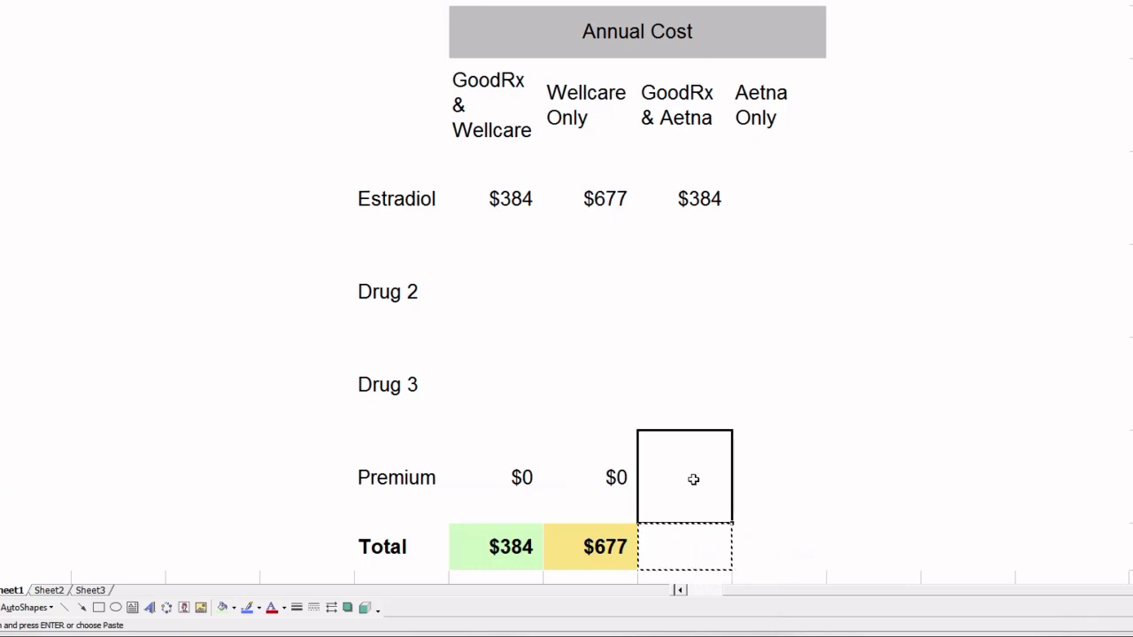
type("+40")
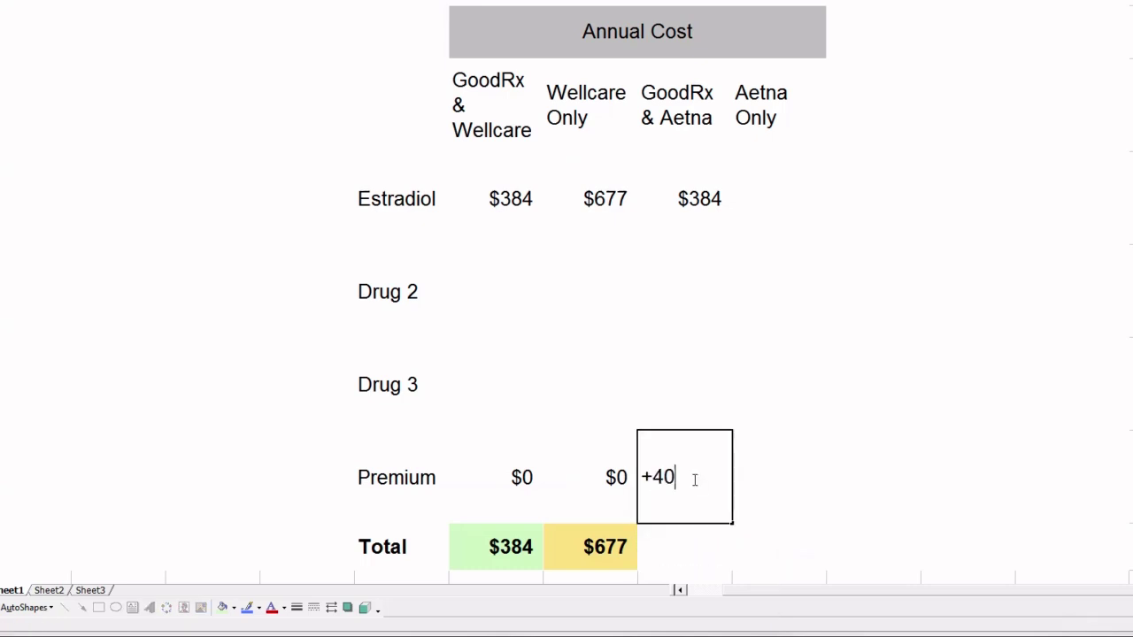
type(".25")
key("BackSpace")
type("0*12")
key("Return")
Step: Copy the GoodRx & Aetna premium into the Premium cell under Aetna Only
left_click(693, 478)
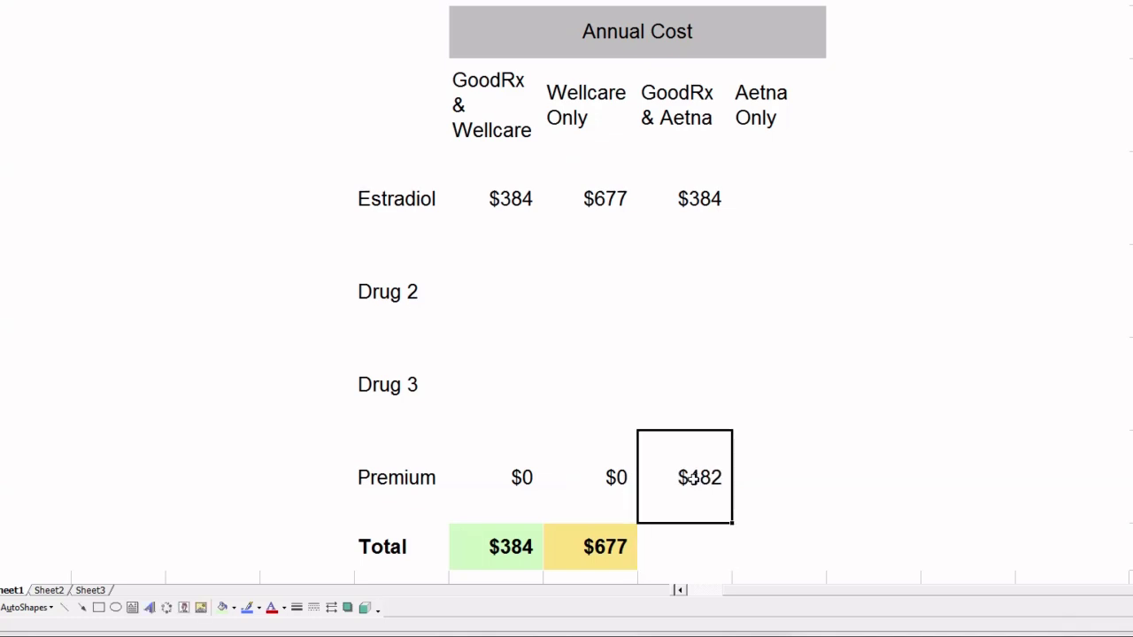
key("ctrl+c")
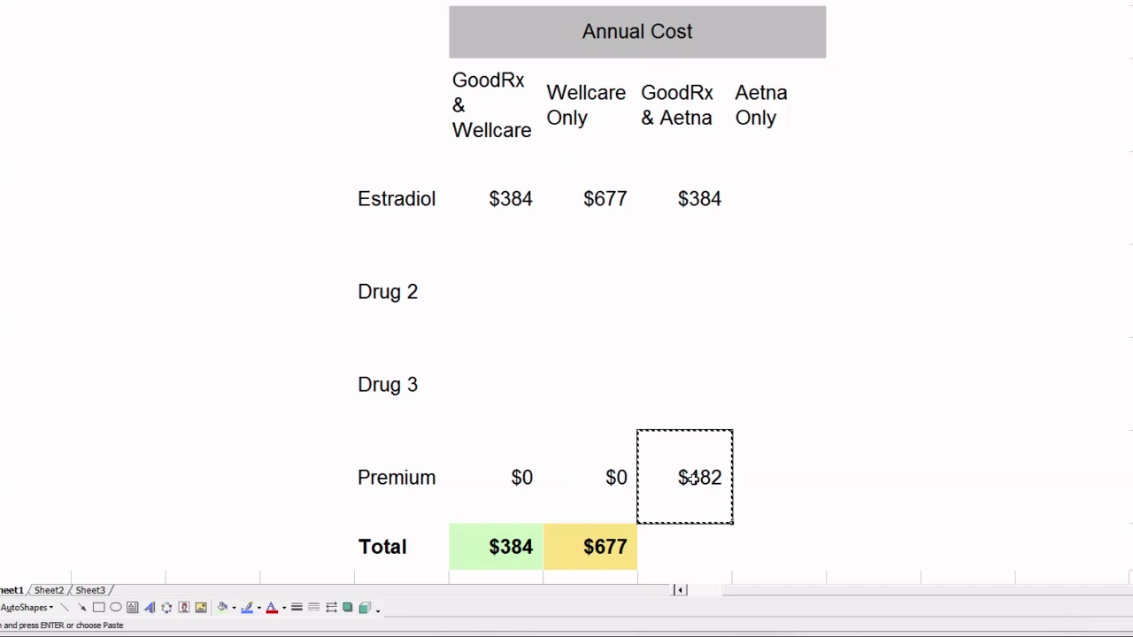
key("Right")
key("ctrl+v")
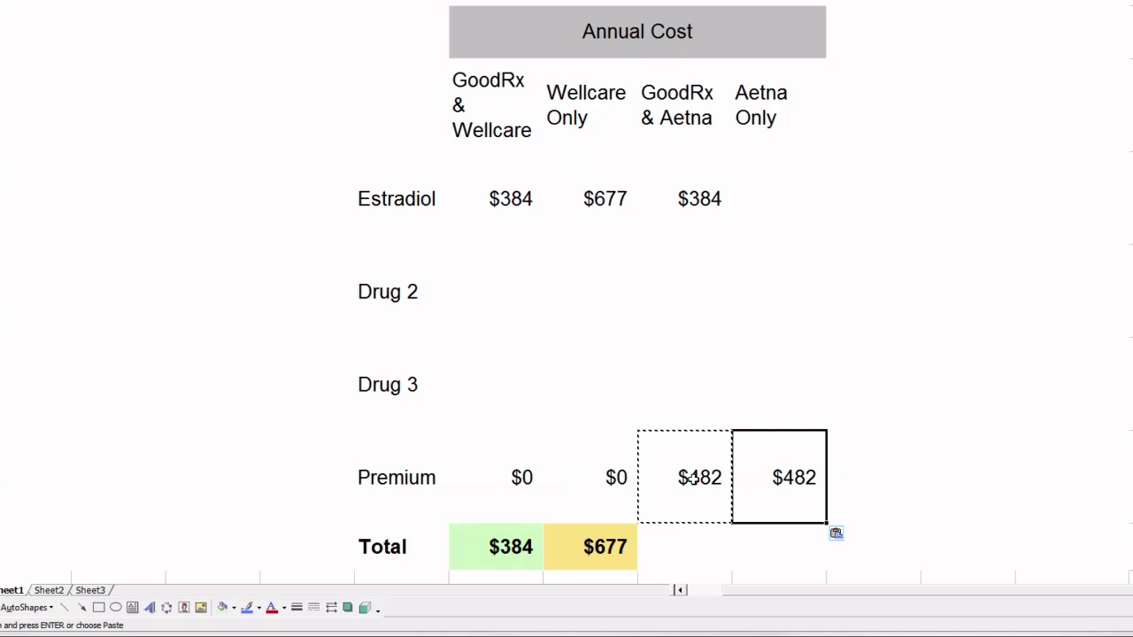
Step: Switch to the browser, open the drug costs of SilverScript Choice (PDP) and examine the yearly estradiol cost at CVS Pharmacy
key("alt+Tab")
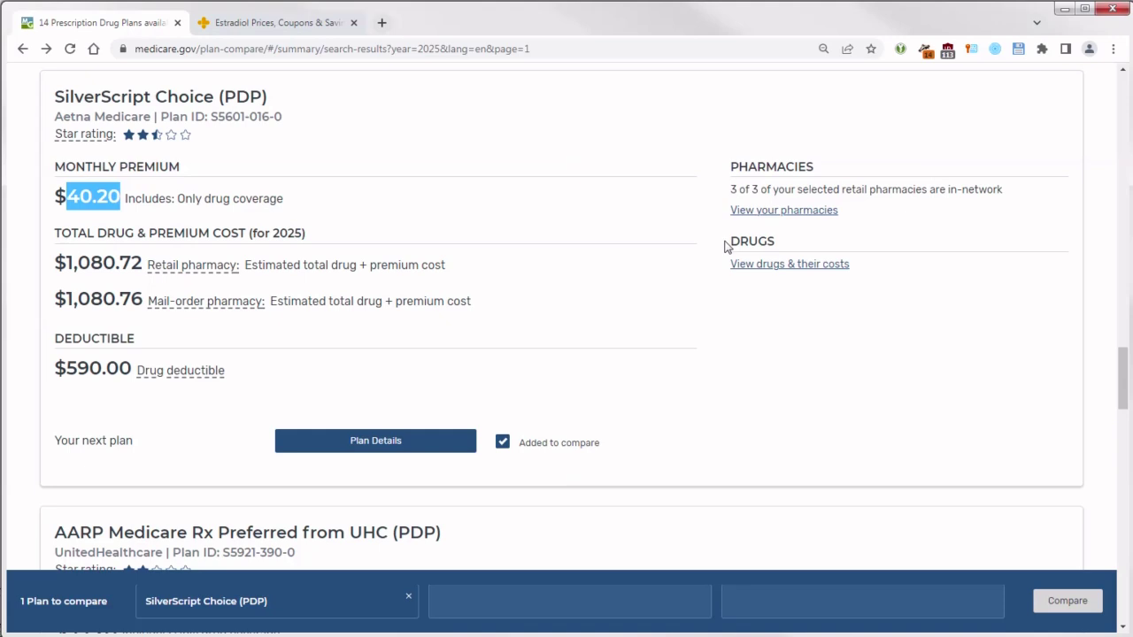
left_click_drag(726, 246, 868, 268)
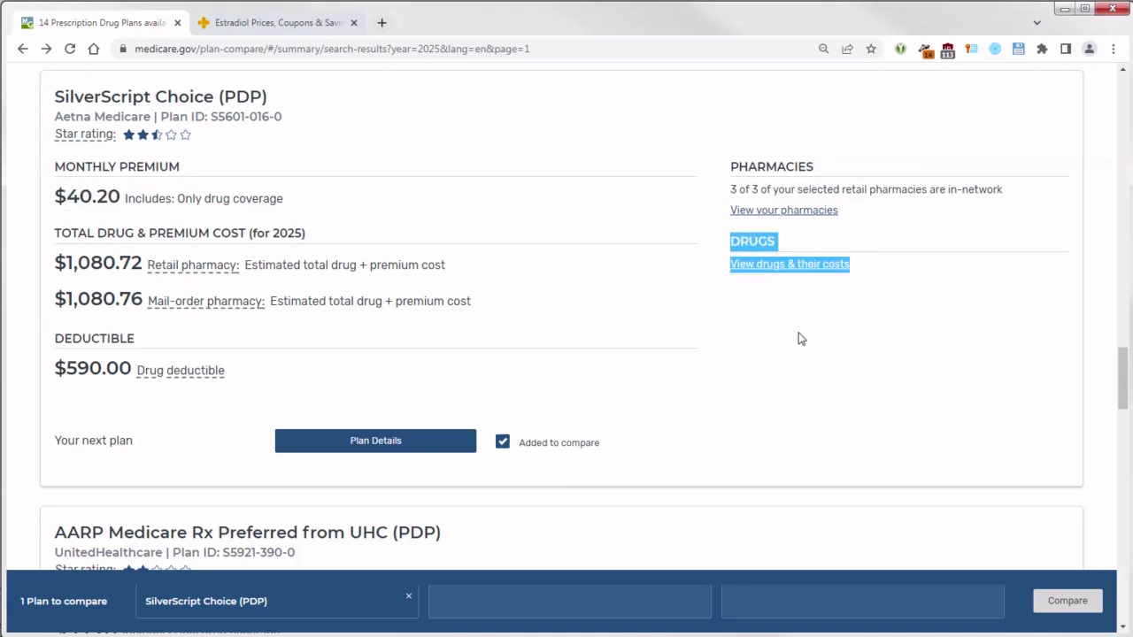
left_click(768, 265)
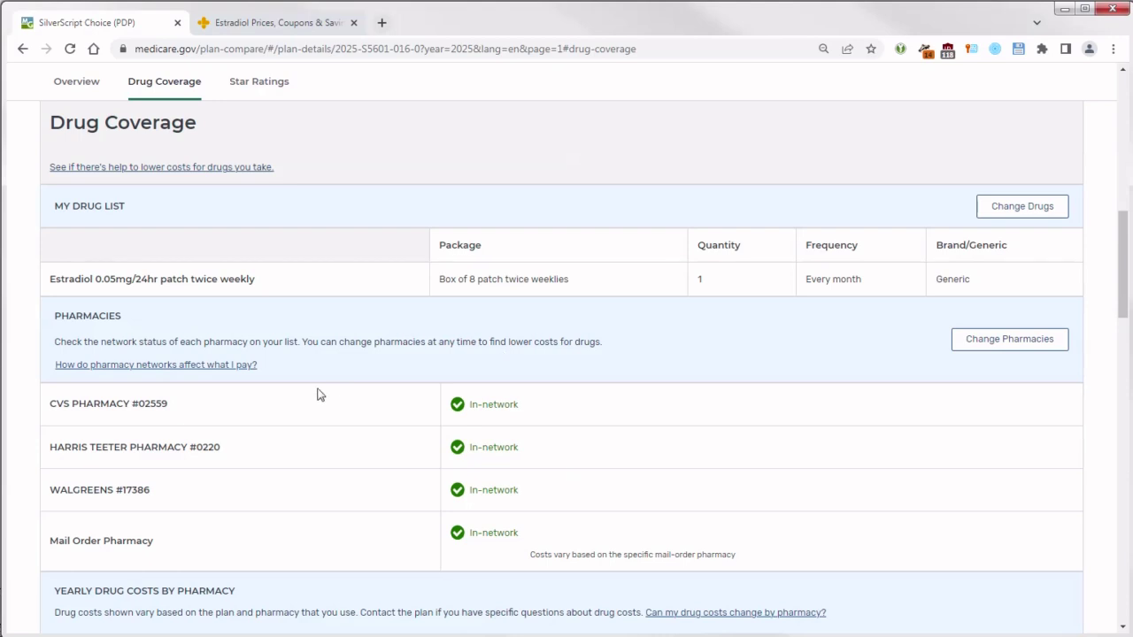
scroll(314, 396, "down", 3)
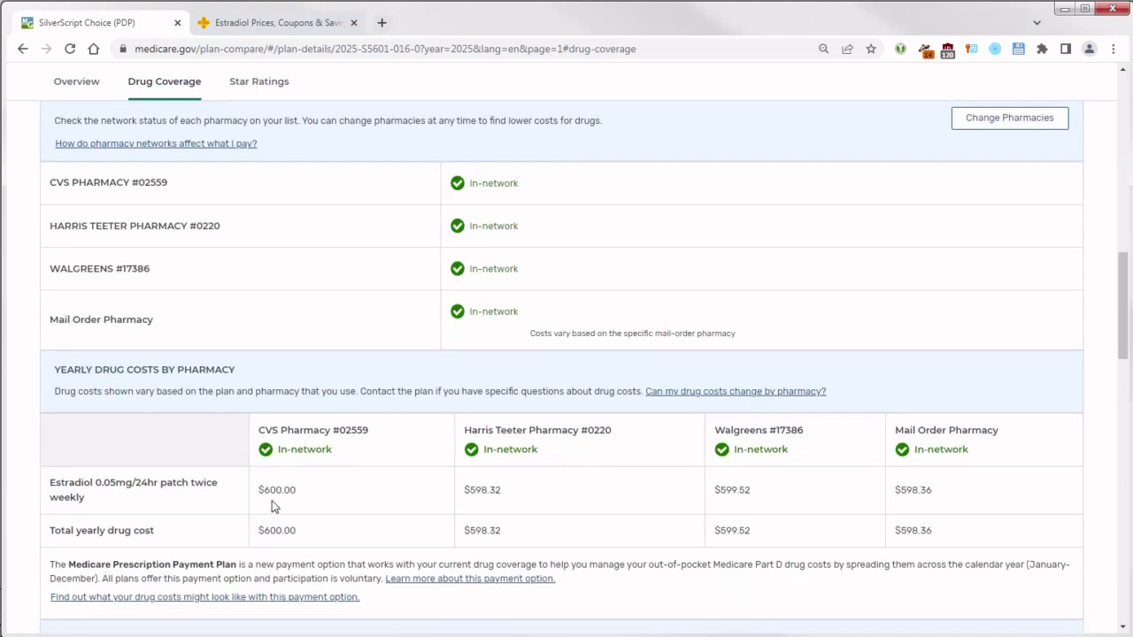
left_click_drag(263, 491, 375, 513)
Step: Back in the spreadsheet, enter 600 as the Aetna Only Estradiol cost, using the dollar format of the adjacent GoodRx & Aetna cell
key("alt+Tab")
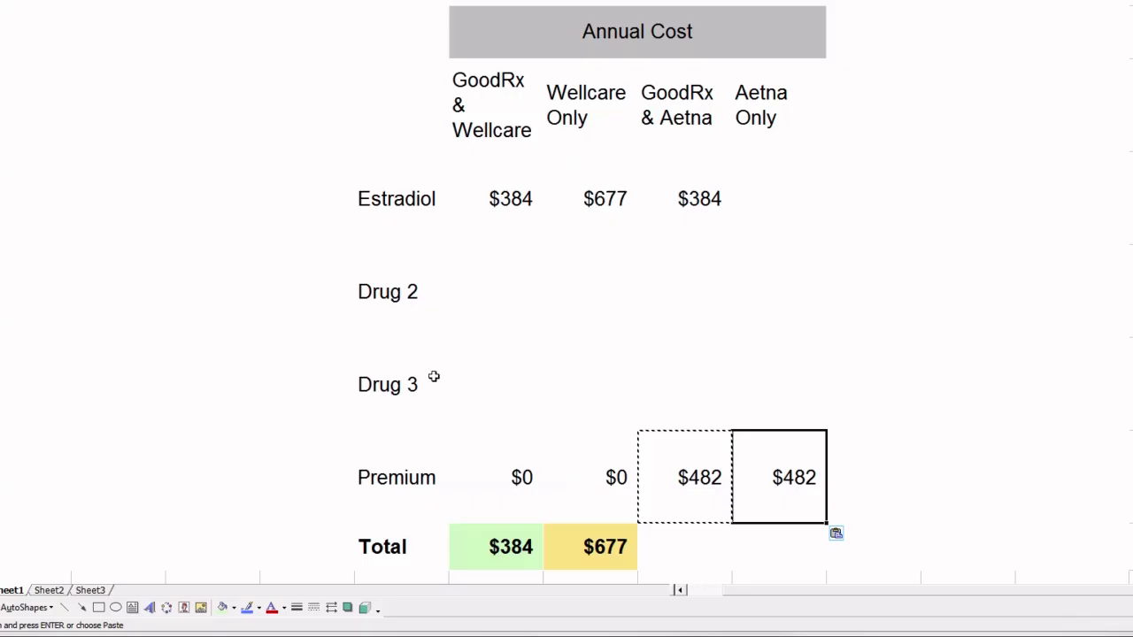
left_click(770, 206)
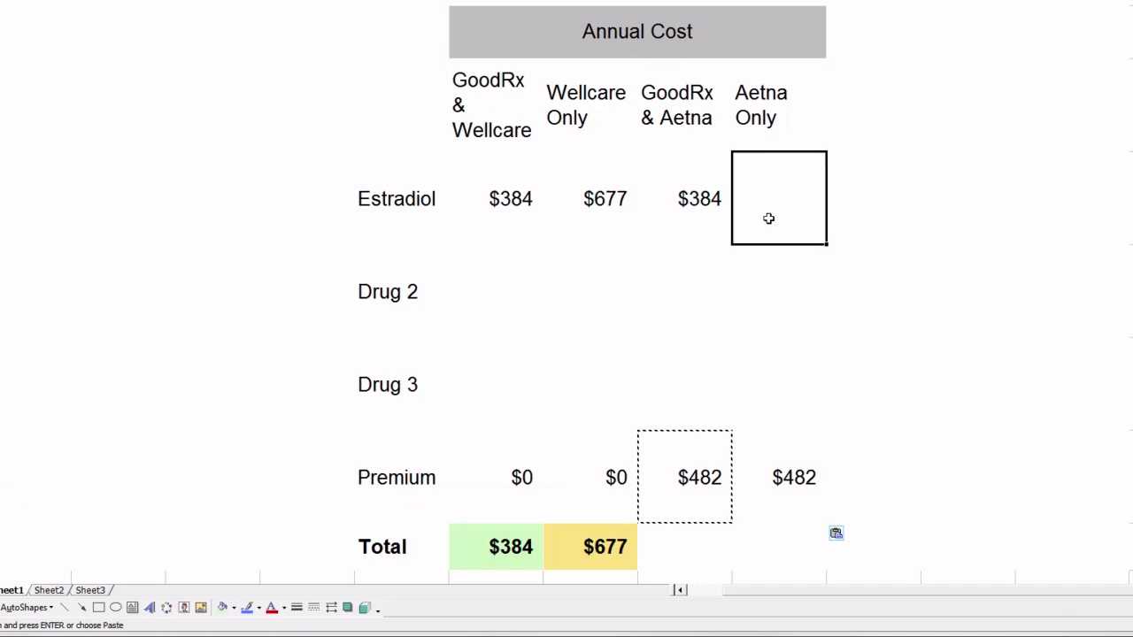
type("600")
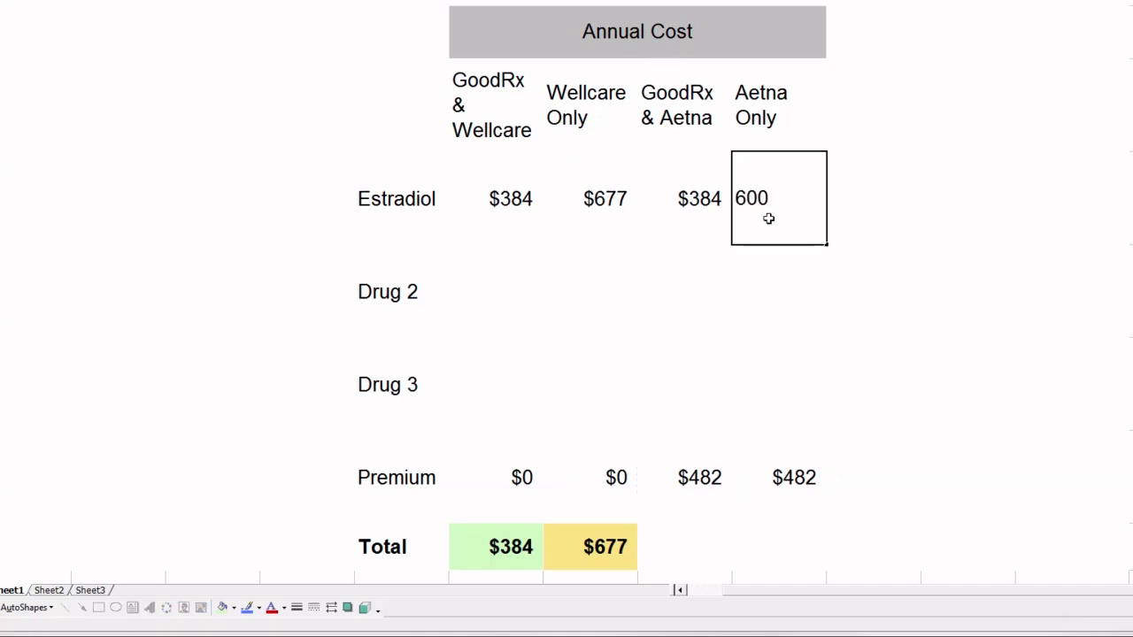
key("Return")
left_click(769, 219)
key("Left")
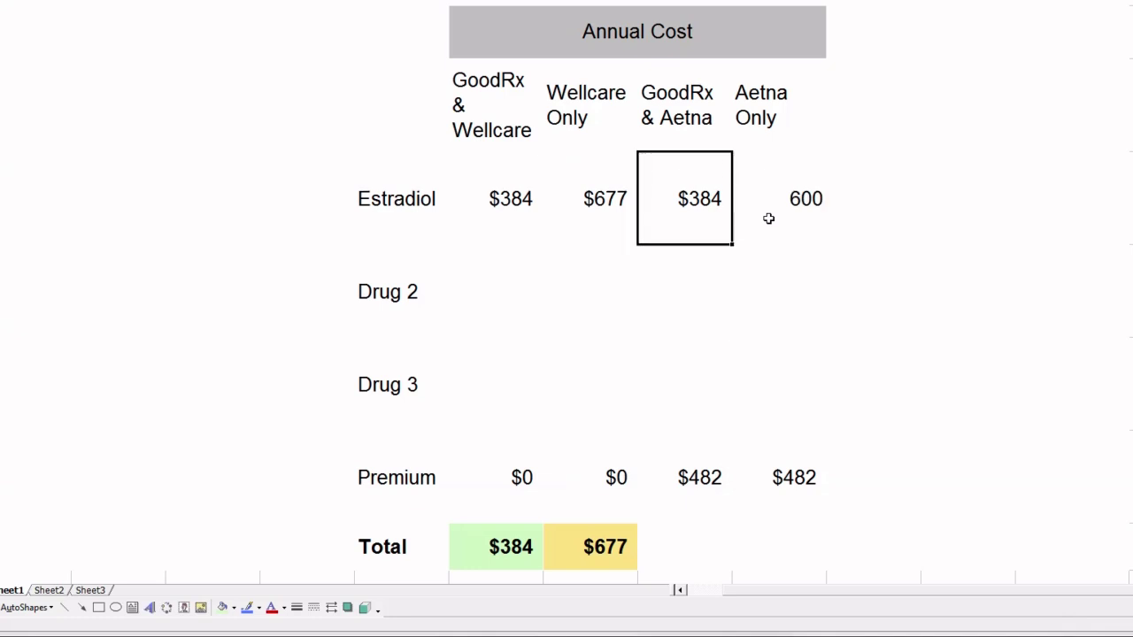
key("ctrl+c")
left_click(768, 219)
key("ctrl+v")
type("600")
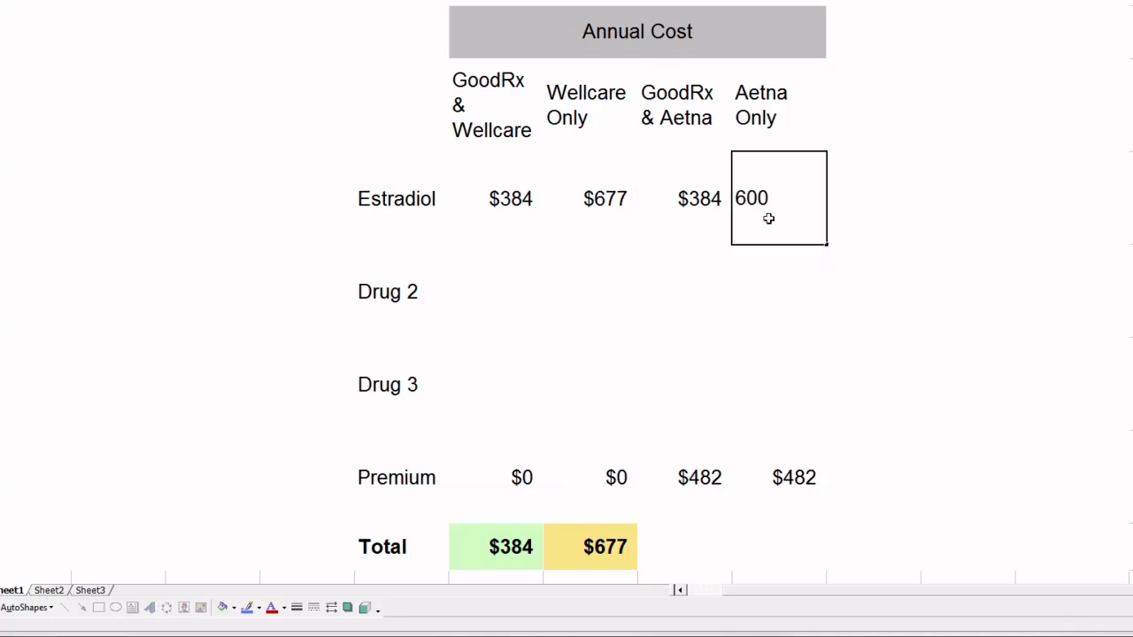
key("Return")
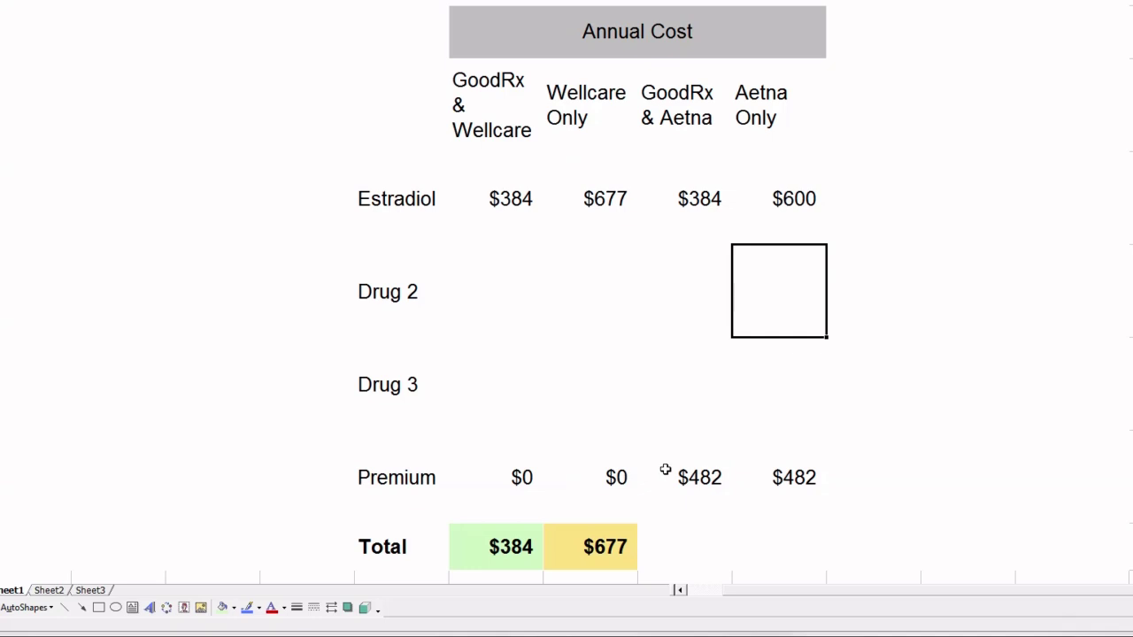
Step: Copy the Wellcare Only total with its formatting into the Total cells under GoodRx & Aetna and Aetna Only
left_click(598, 549)
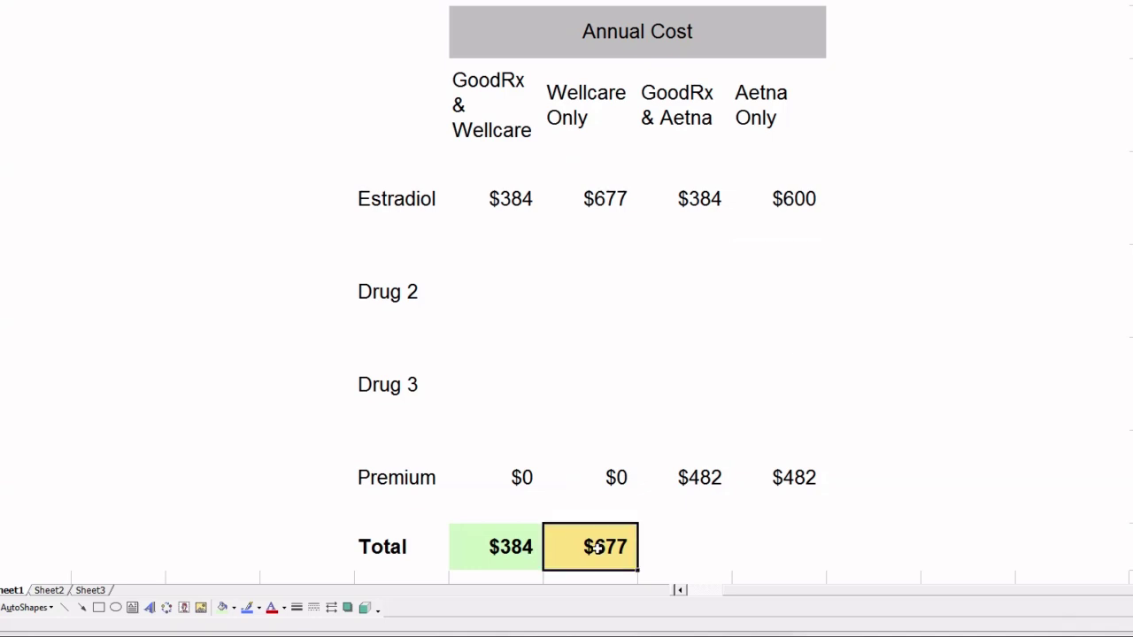
key("ctrl+c")
key("Right")
key("ctrl+v")
key("Right")
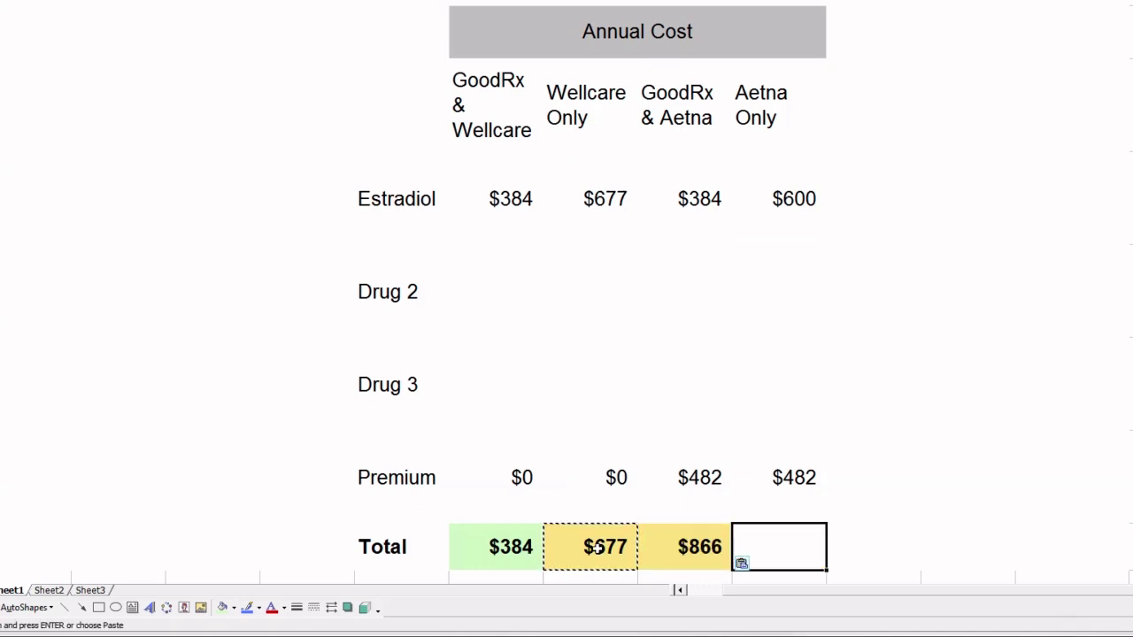
key("ctrl+v")
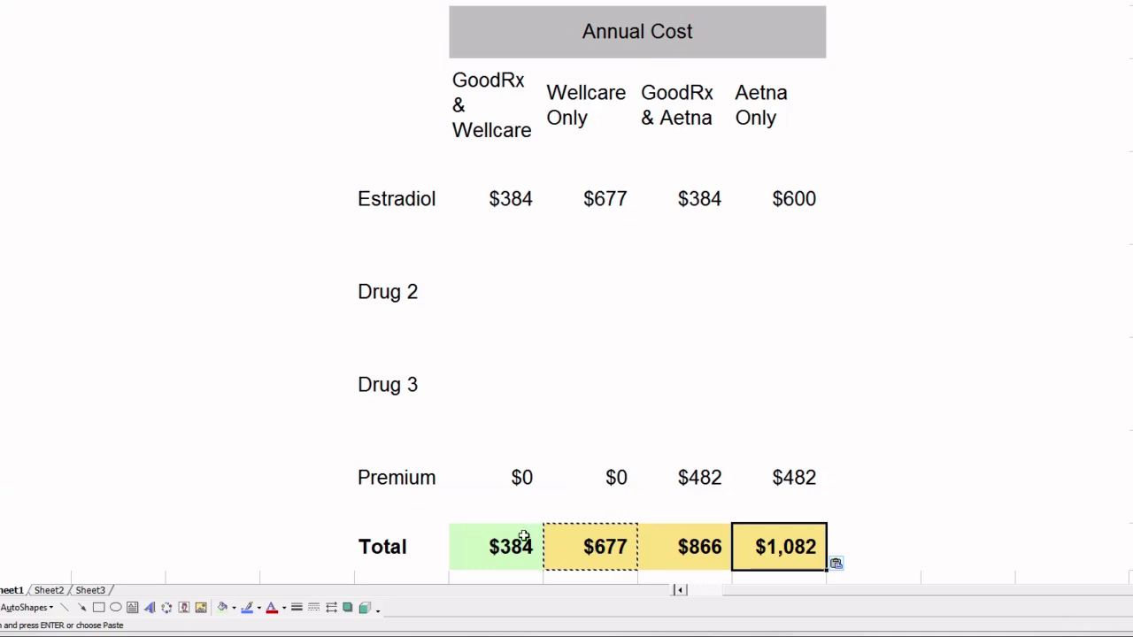
Step: Draw an oval, then move and enlarge it so that it surrounds the GoodRx & Wellcare total
left_click(115, 609)
left_click_drag(95, 484, 138, 518)
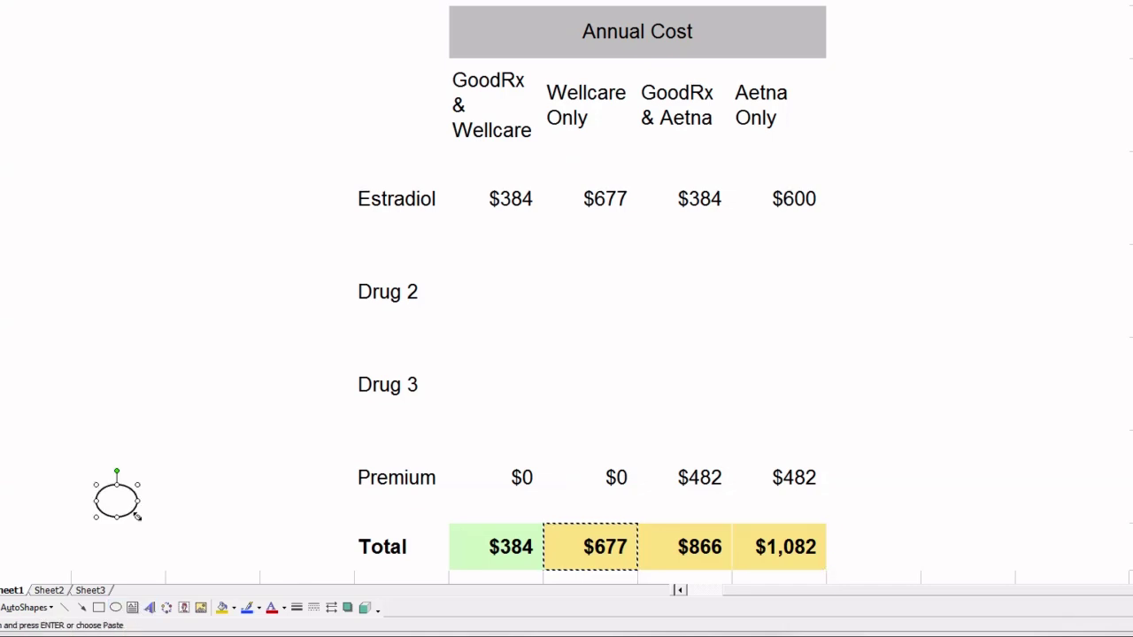
left_click(124, 484)
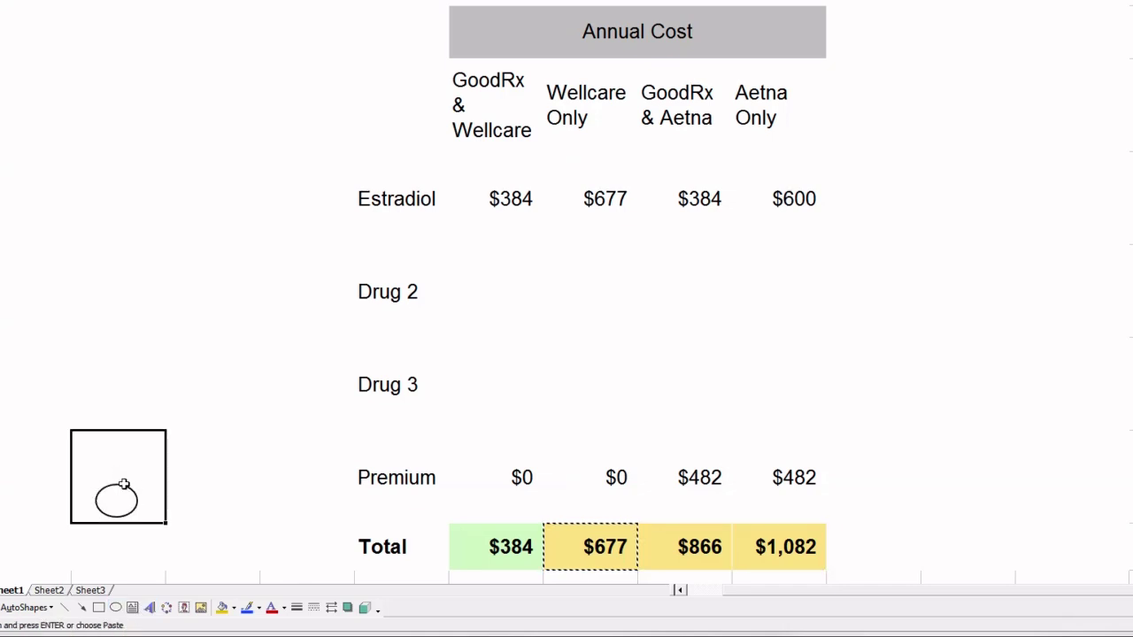
left_click(124, 484)
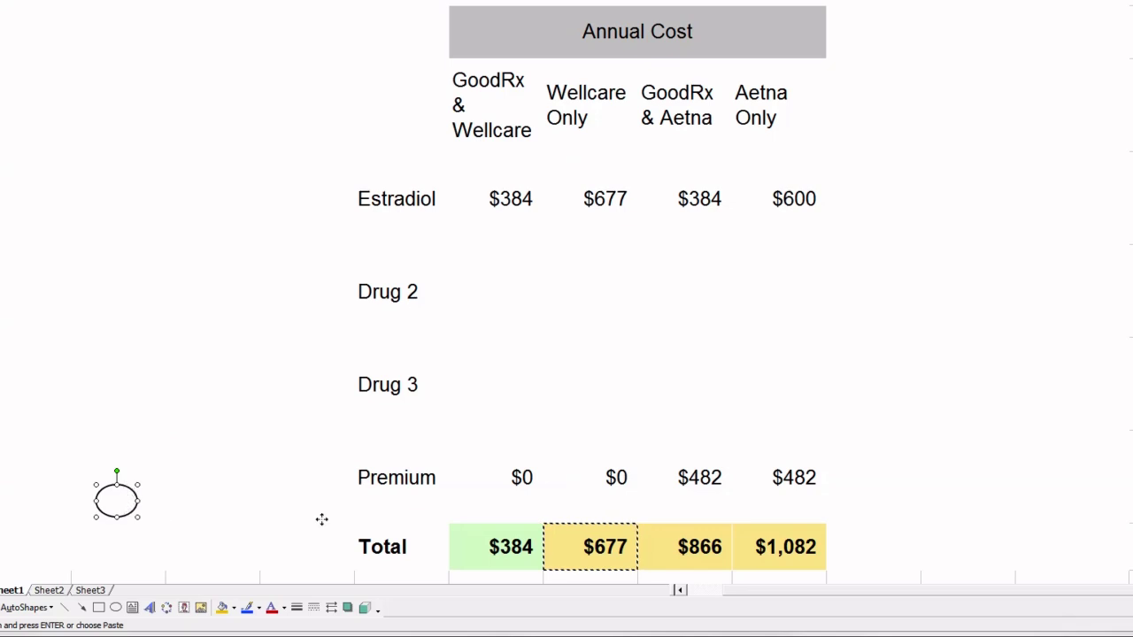
left_click_drag(321, 520, 562, 576)
Step: Set the oval over the GoodRx & Wellcare total to No Fill
right_click(504, 547)
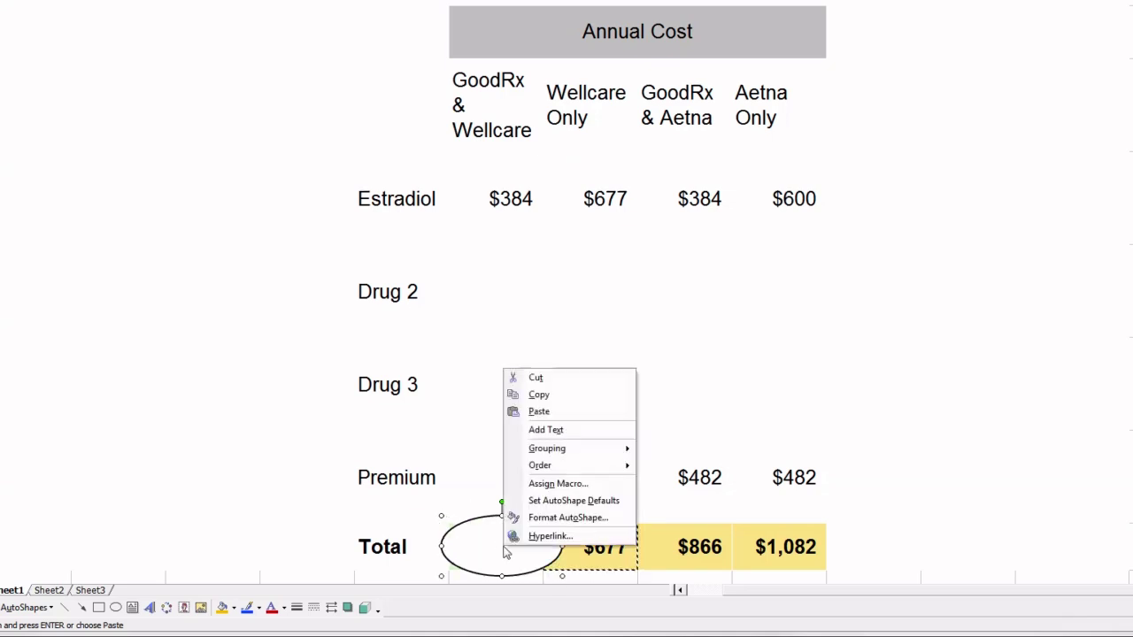
left_click(557, 518)
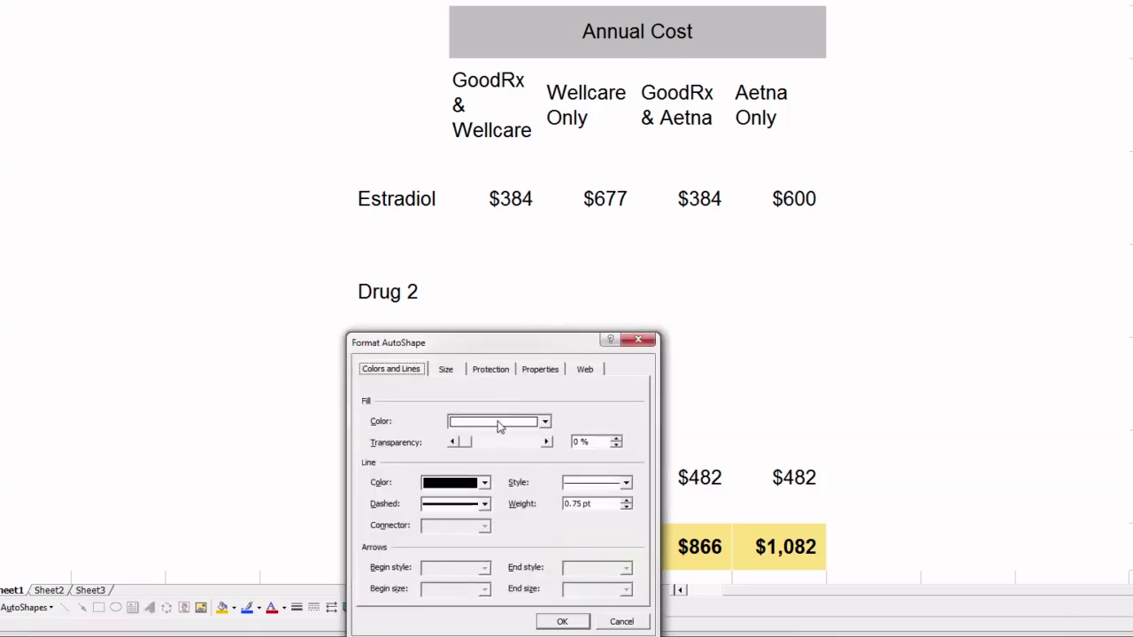
left_click(498, 423)
left_click(498, 440)
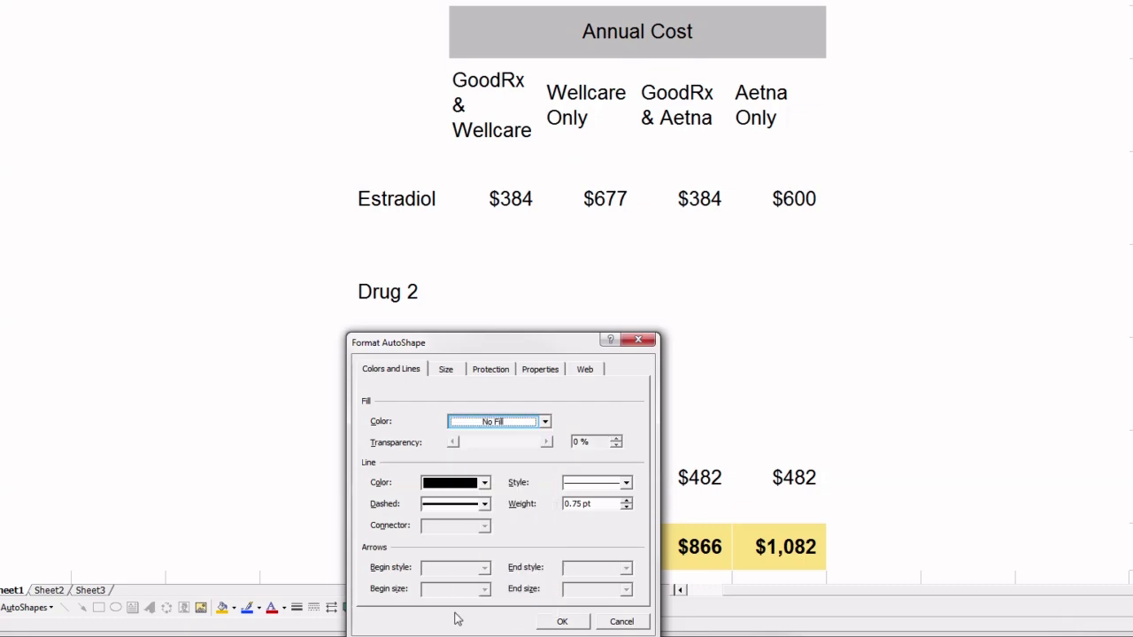
left_click(562, 621)
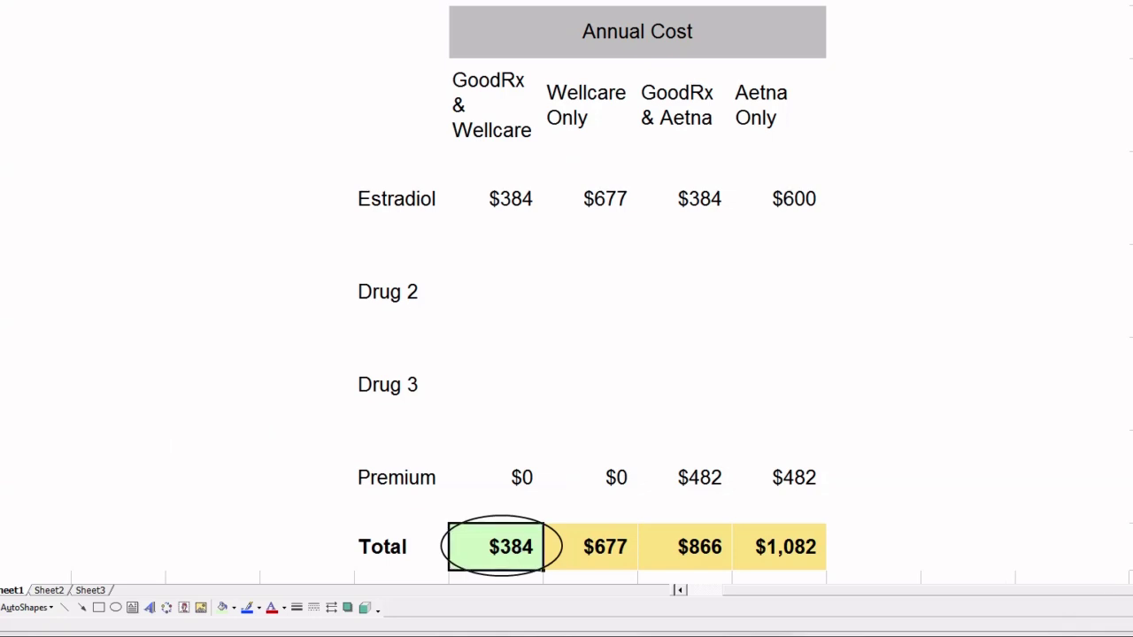
Step: Switch to the browser and return from the SilverScript Choice (PDP) details to the 2025 drug plan search results
mouse_move(586, 630)
key("alt+Tab")
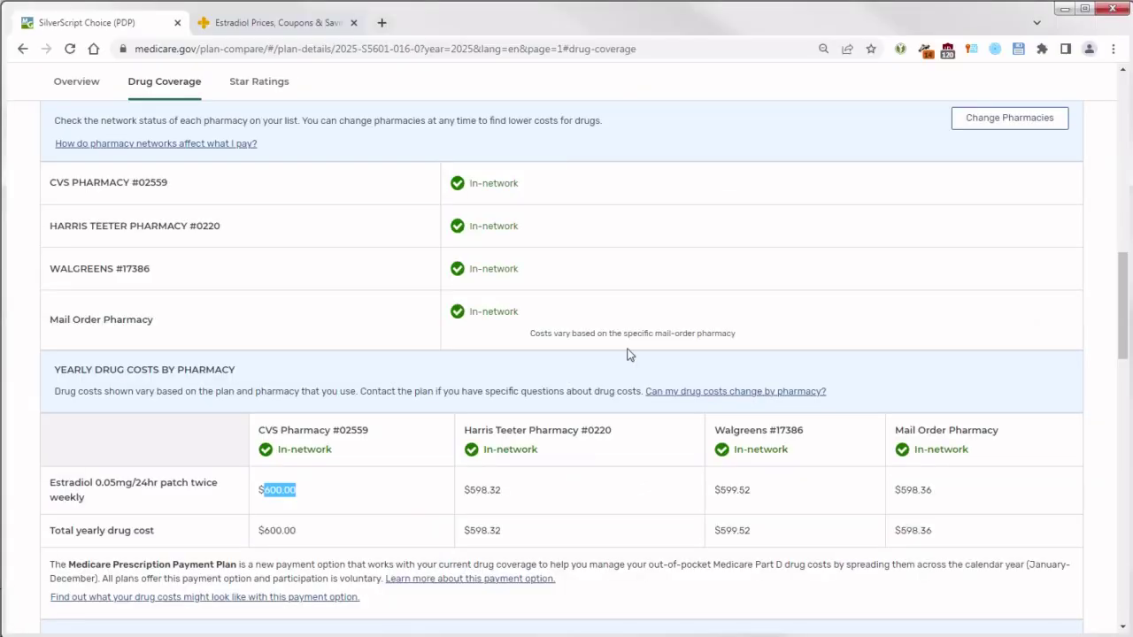
left_click(133, 413)
scroll(136, 413, "up", 10)
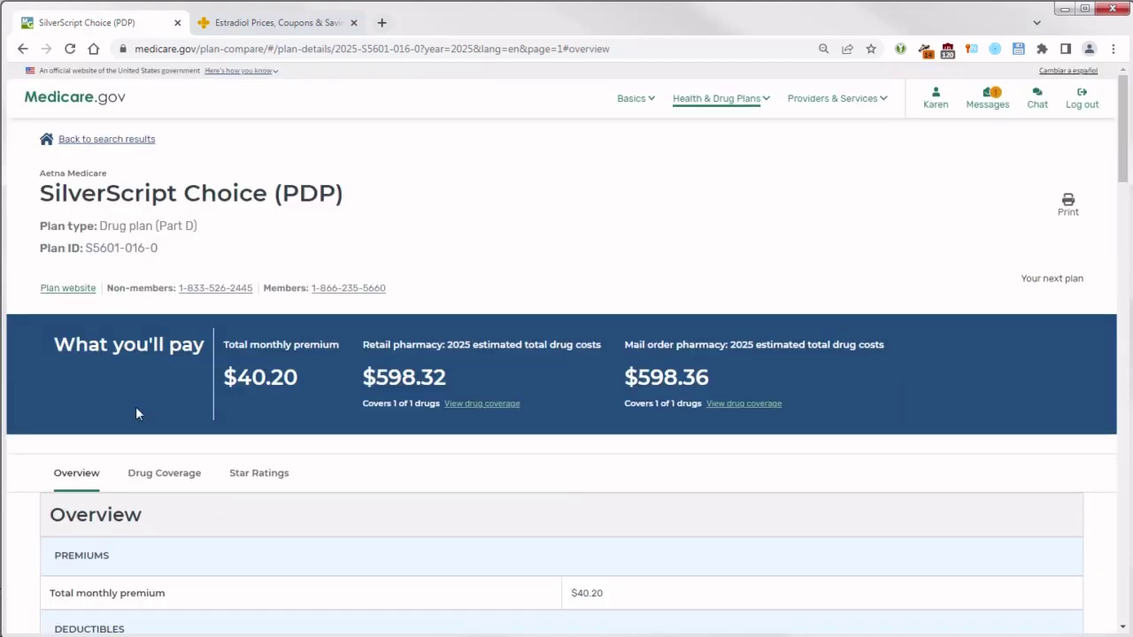
left_click(23, 48)
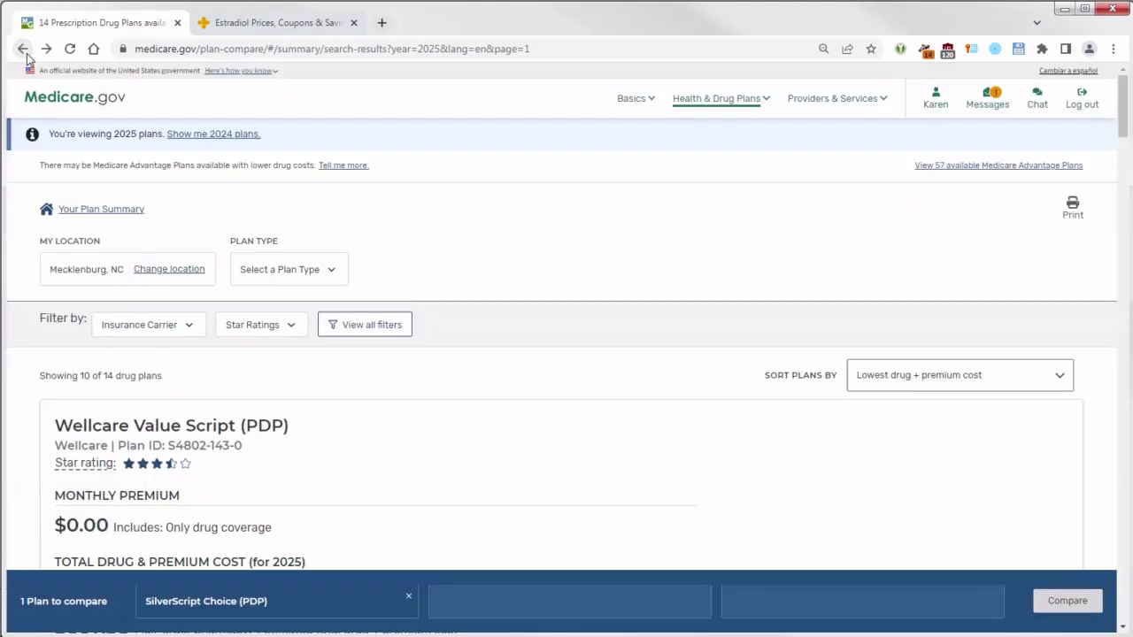
Step: Review the Wellcare Value Script (PDP) entry in the 2025 drug plan search results
scroll(443, 431, "down", 3)
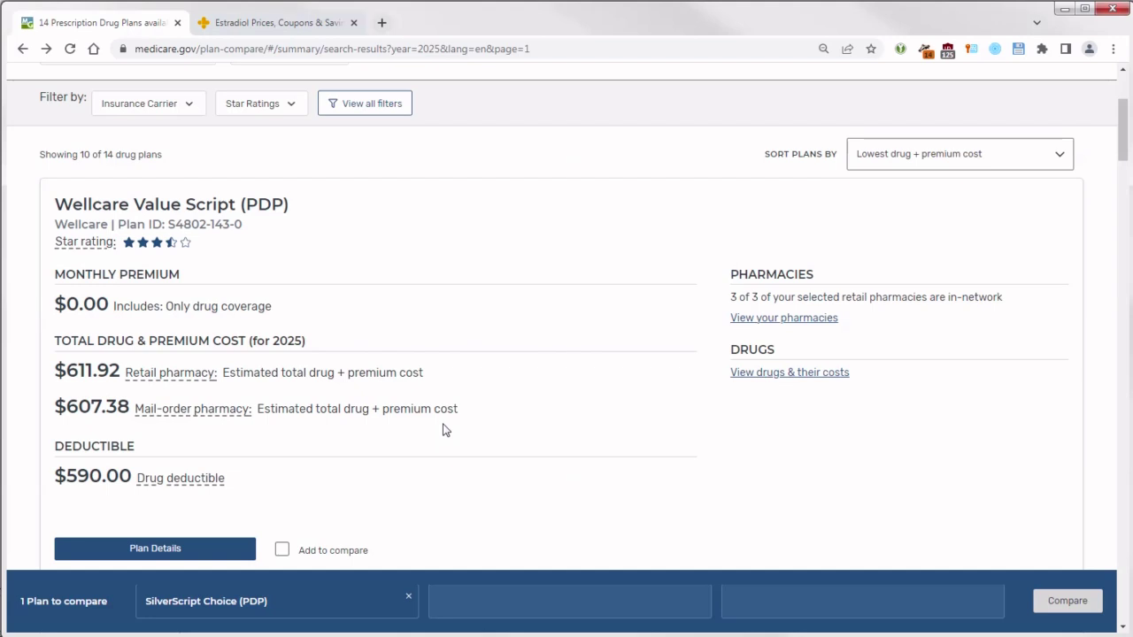
scroll(445, 425, "down", 1)
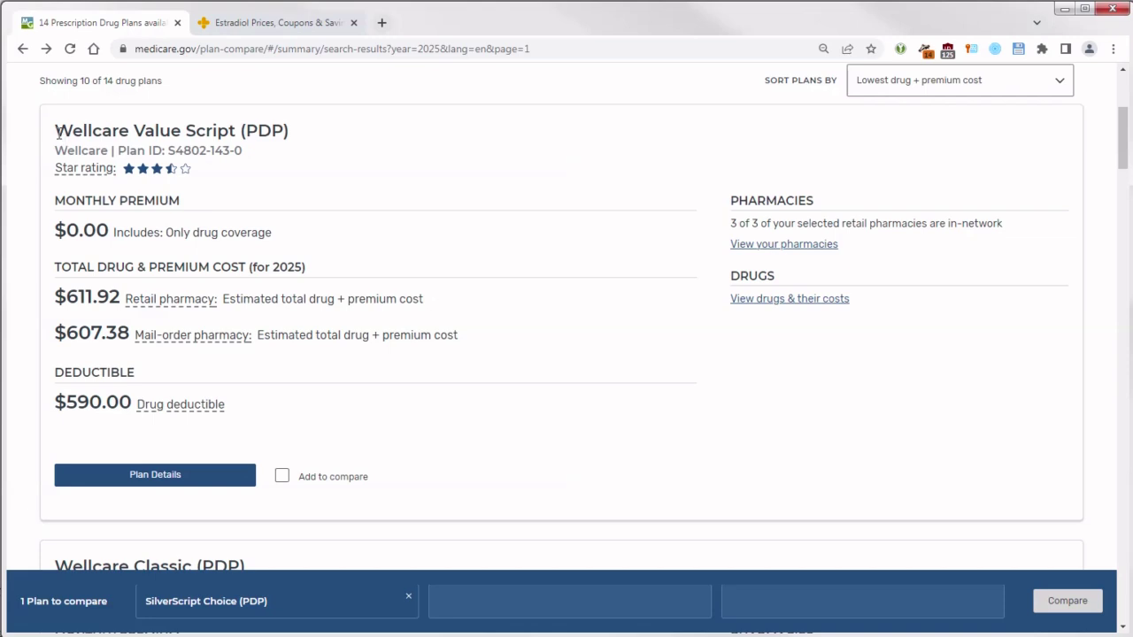
left_click_drag(58, 132, 351, 160)
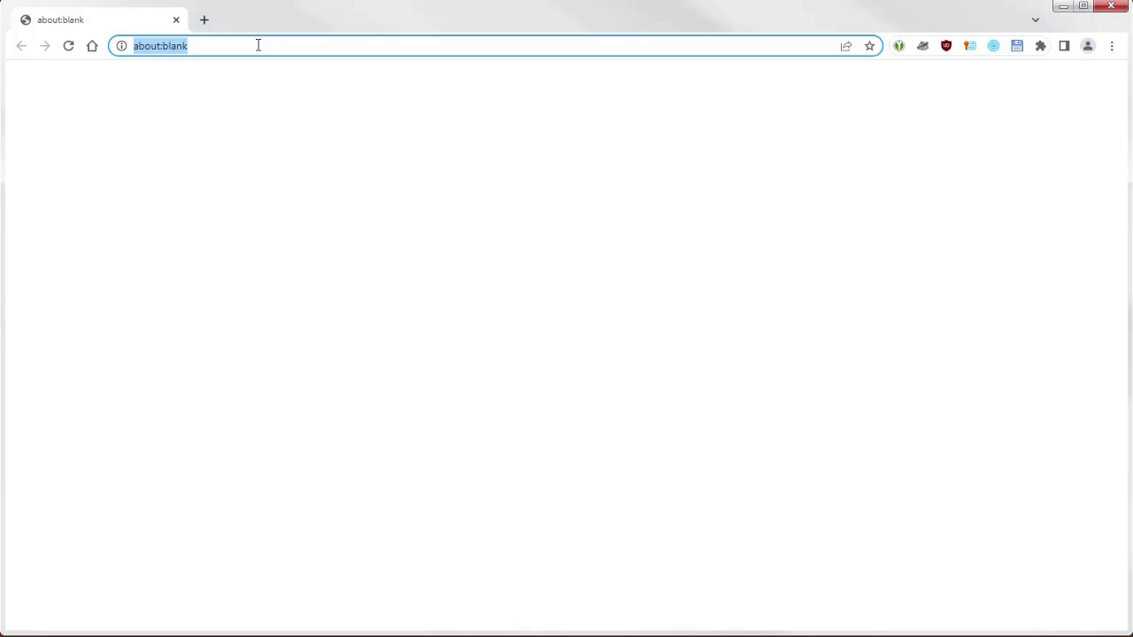
Step: Go to medicare.gov and open the account login page
type("me")
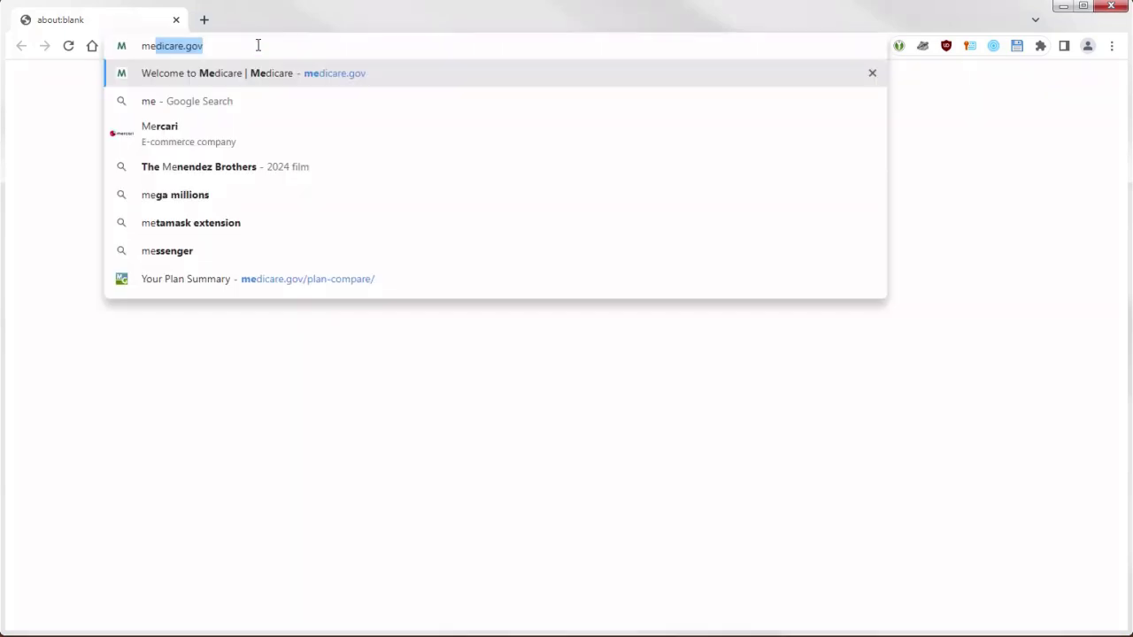
key("Right")
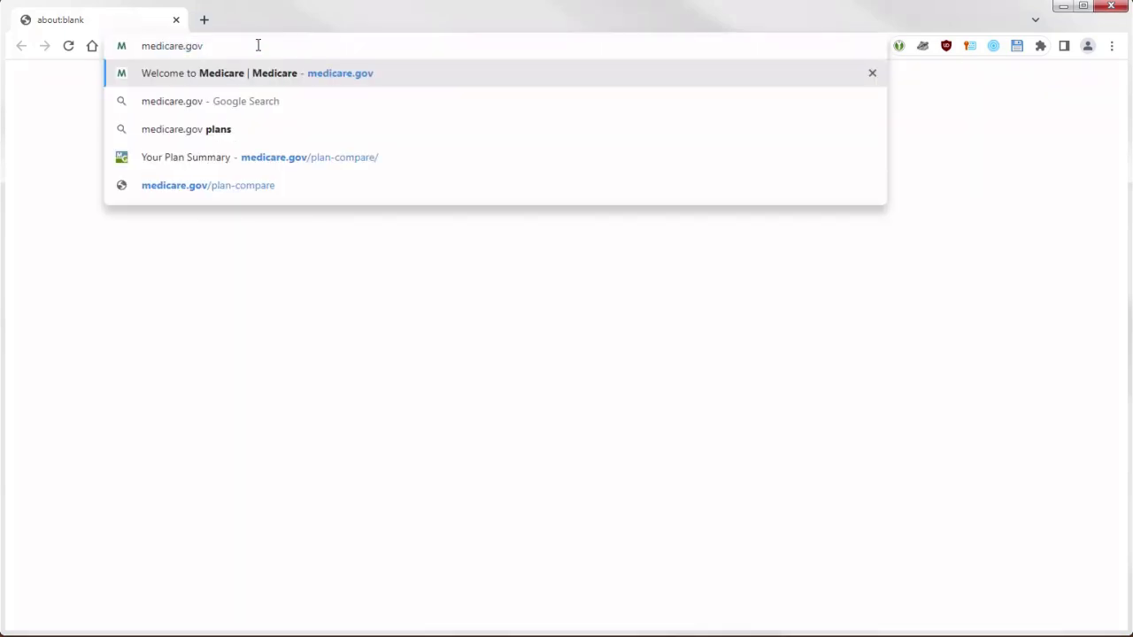
key("Return")
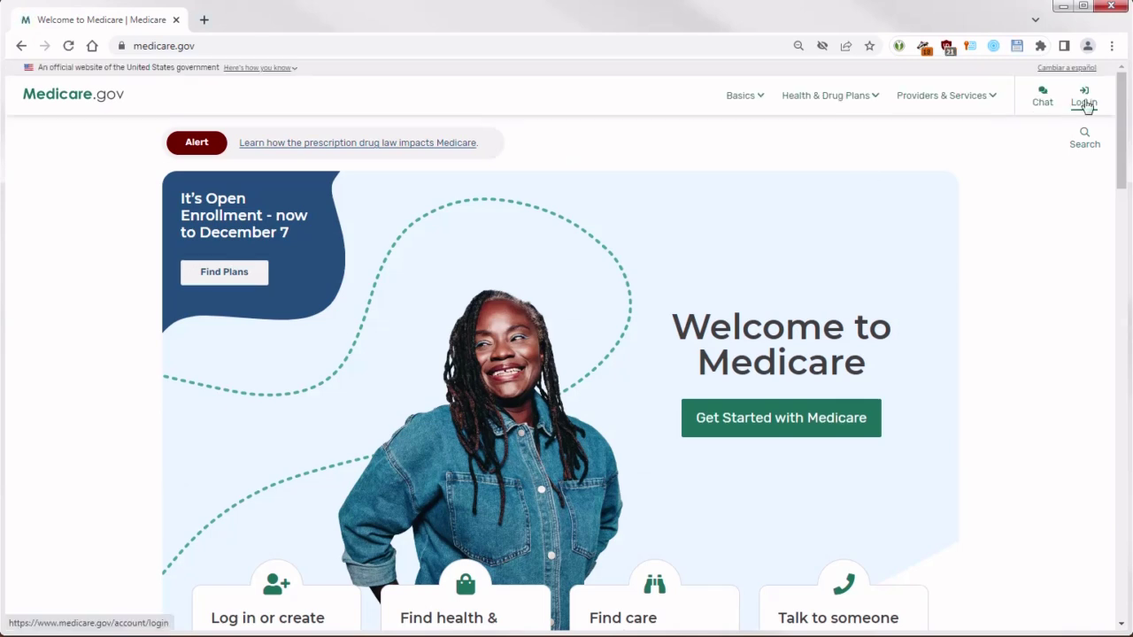
left_click(1085, 103)
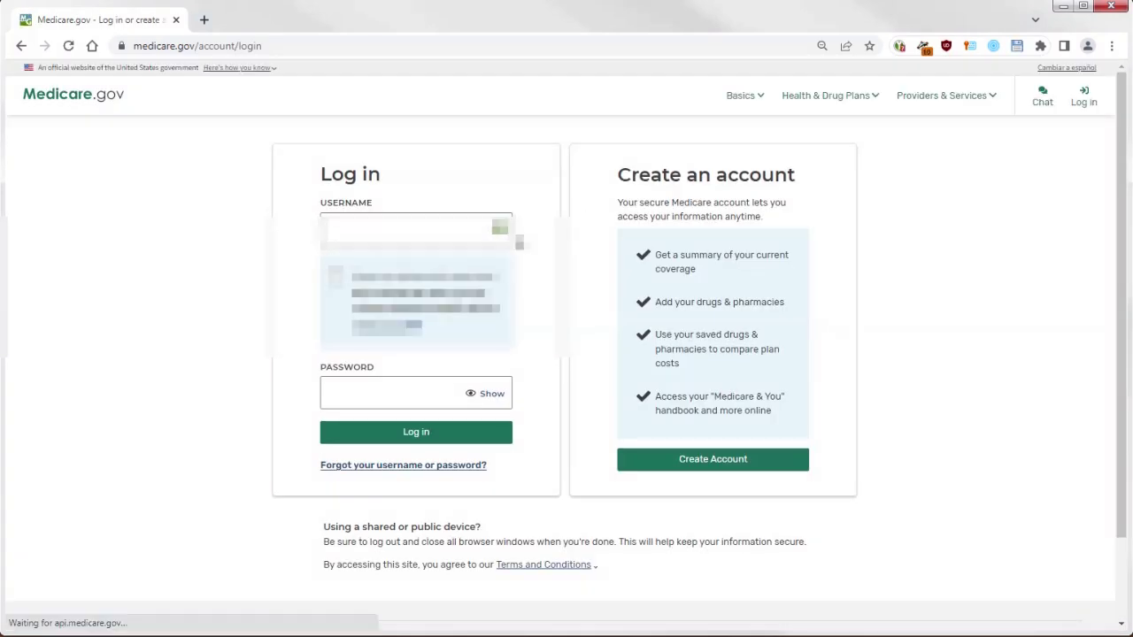
Step: Fill in the saved account username and password and log in to the Medicare account
left_click(500, 233)
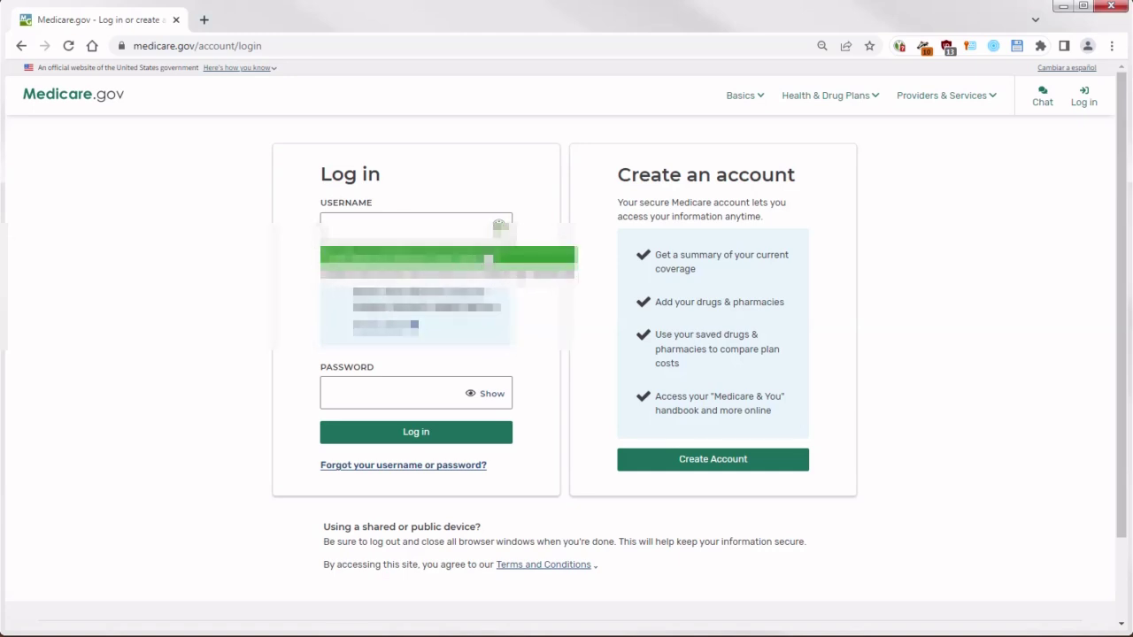
left_click(486, 253)
left_click(431, 435)
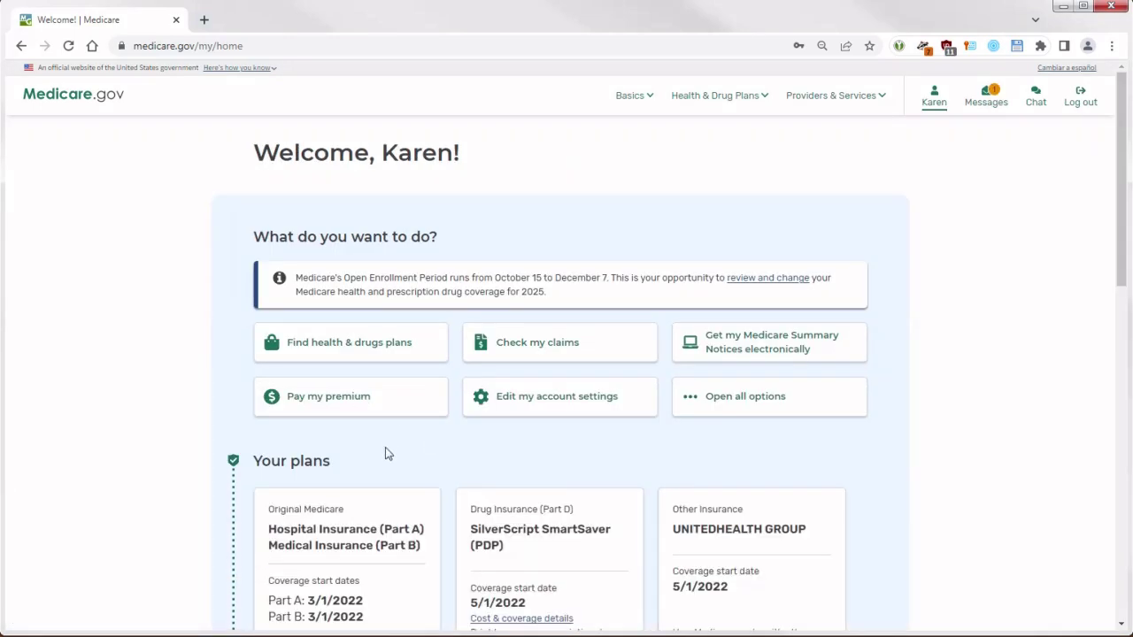
Step: Find 2025 Medicare drug plans (Part D) for Mecklenburg, NC from the plan summary page
left_click(350, 344)
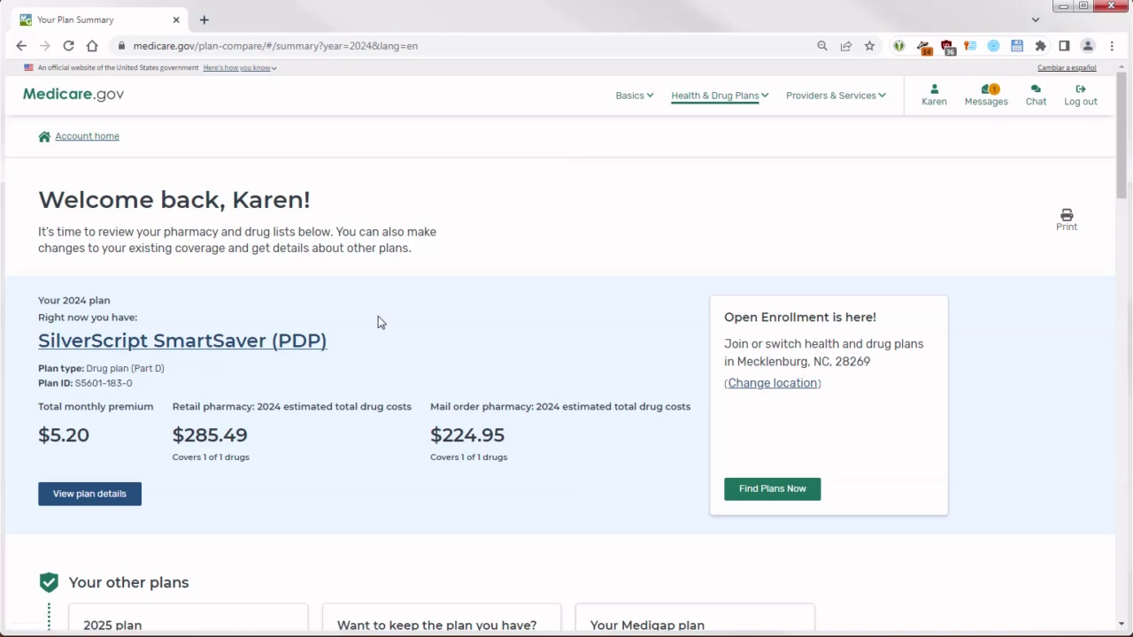
scroll(377, 318, "down", 1)
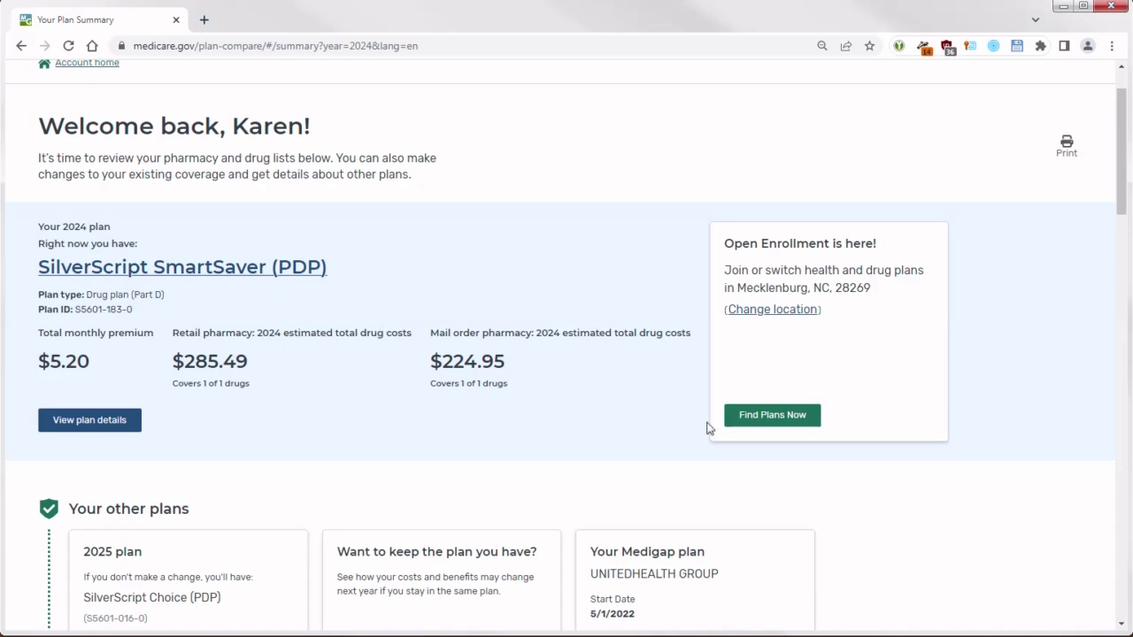
left_click(769, 421)
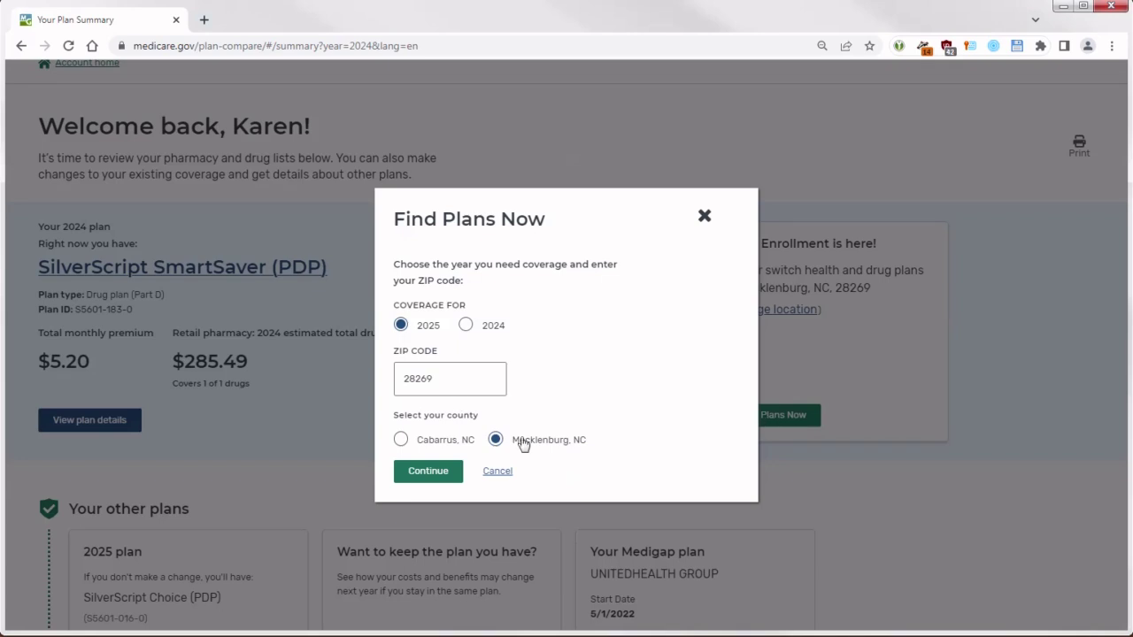
left_click(425, 478)
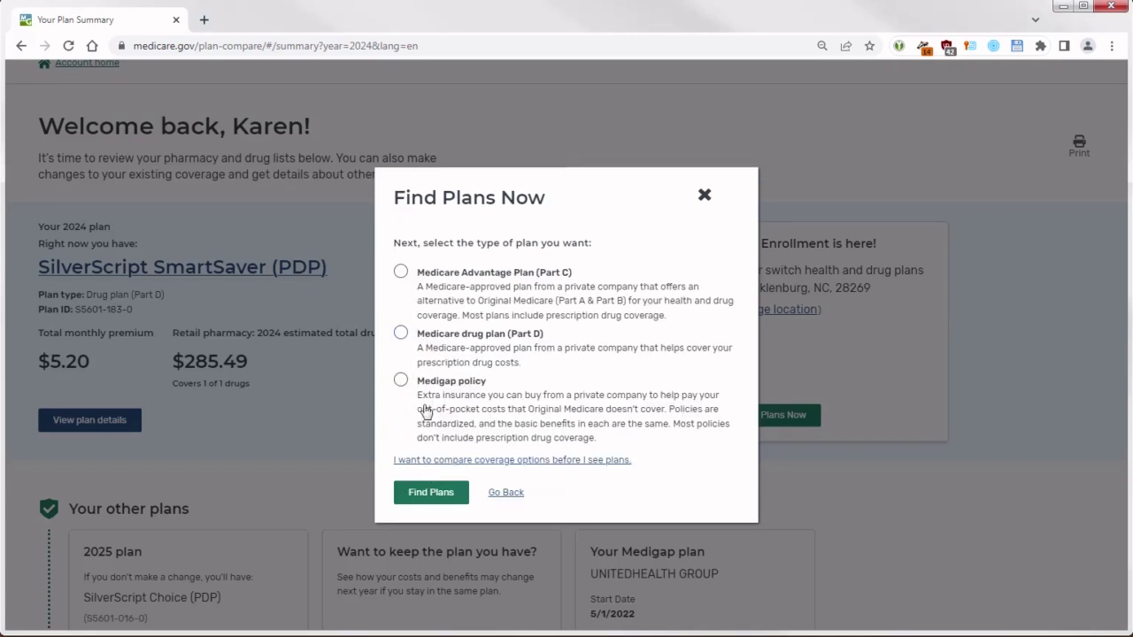
left_click(401, 333)
left_click(449, 491)
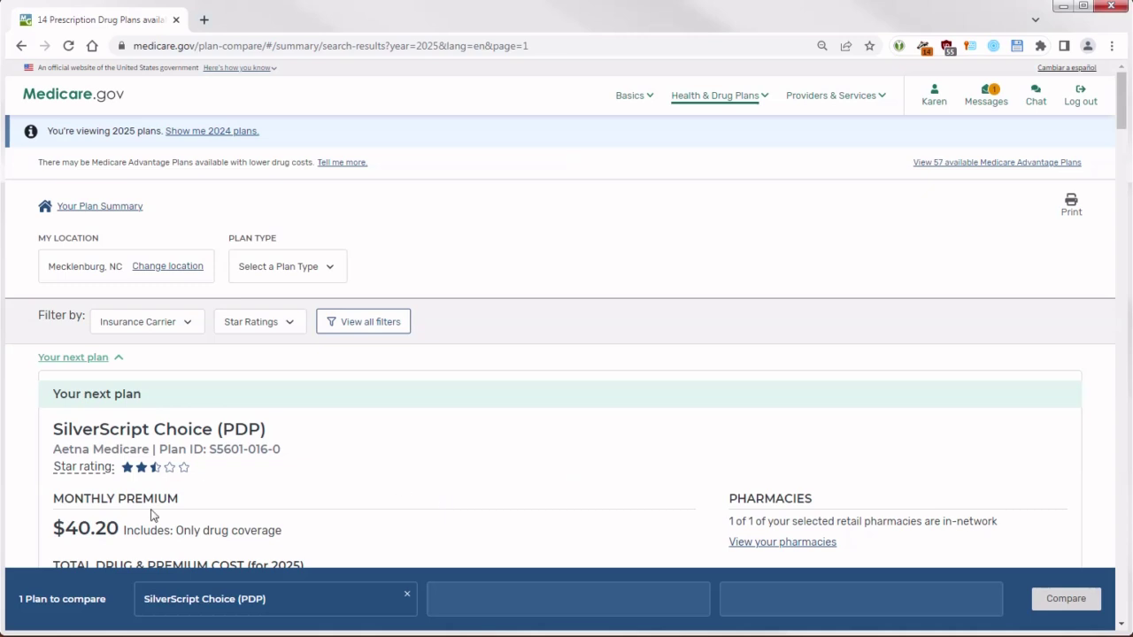
Step: Examine the premiums and yearly costs of SilverScript Choice (PDP), listed as the next plan, and of Wellcare Value Script (PDP)
left_click_drag(71, 528, 119, 529)
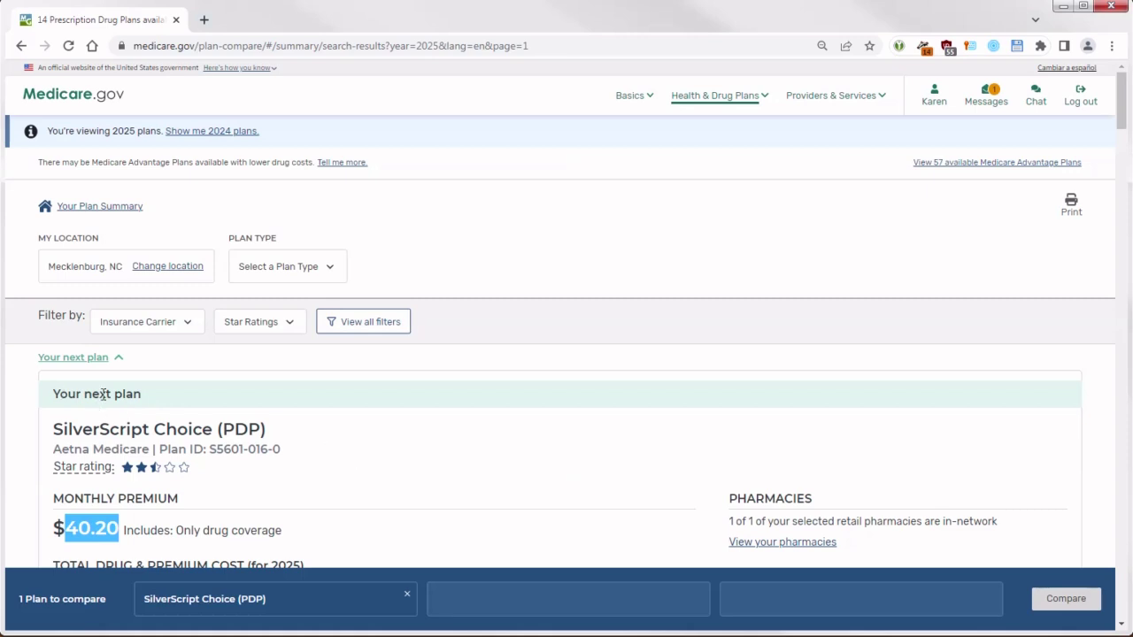
left_click_drag(55, 394, 142, 395)
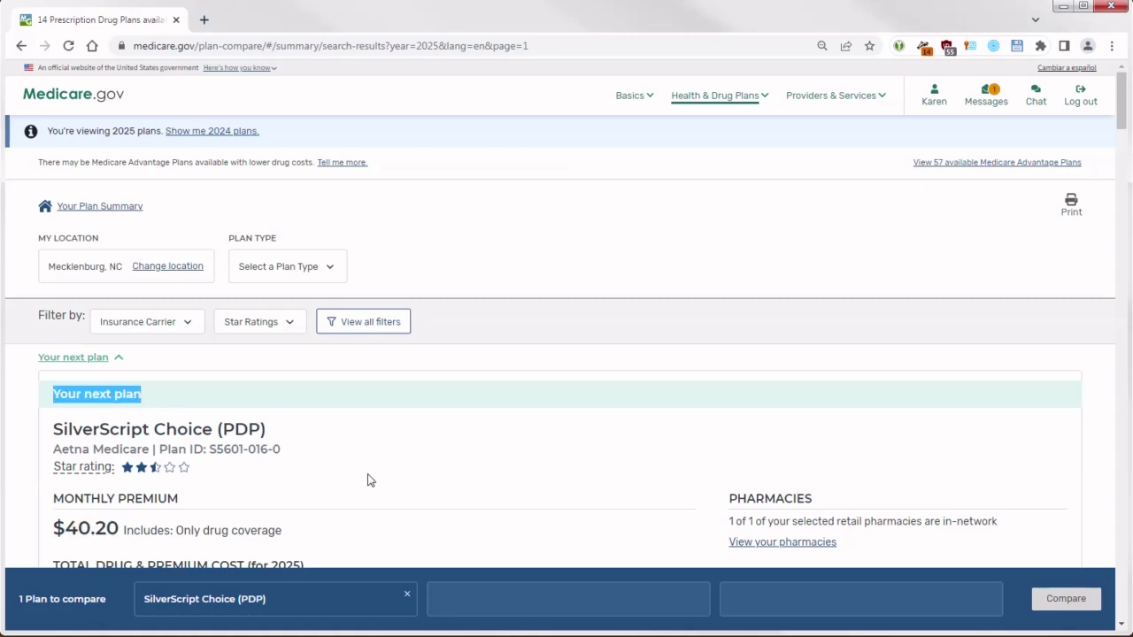
scroll(370, 480, "down", 1)
scroll(370, 478, "down", 1)
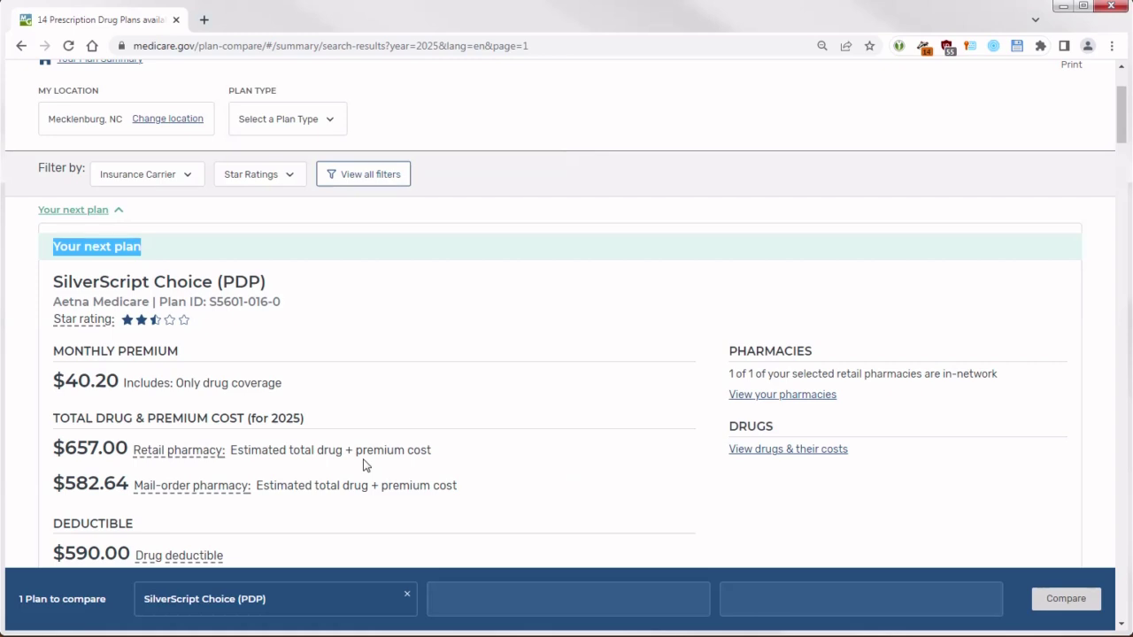
scroll(363, 465, "down", 5)
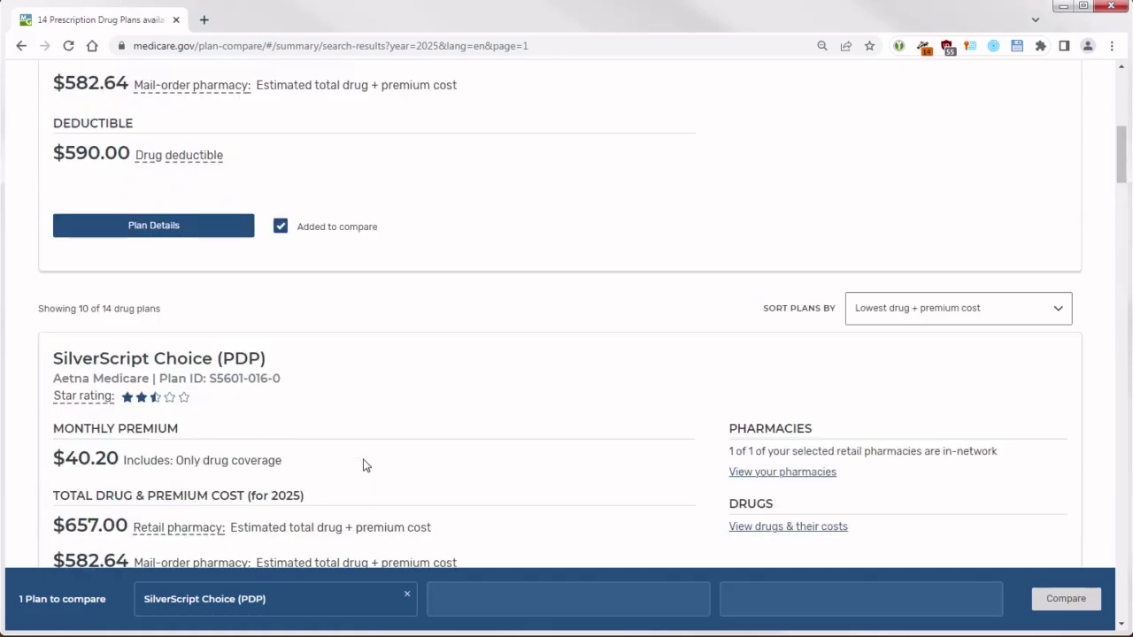
scroll(363, 462, "down", 4)
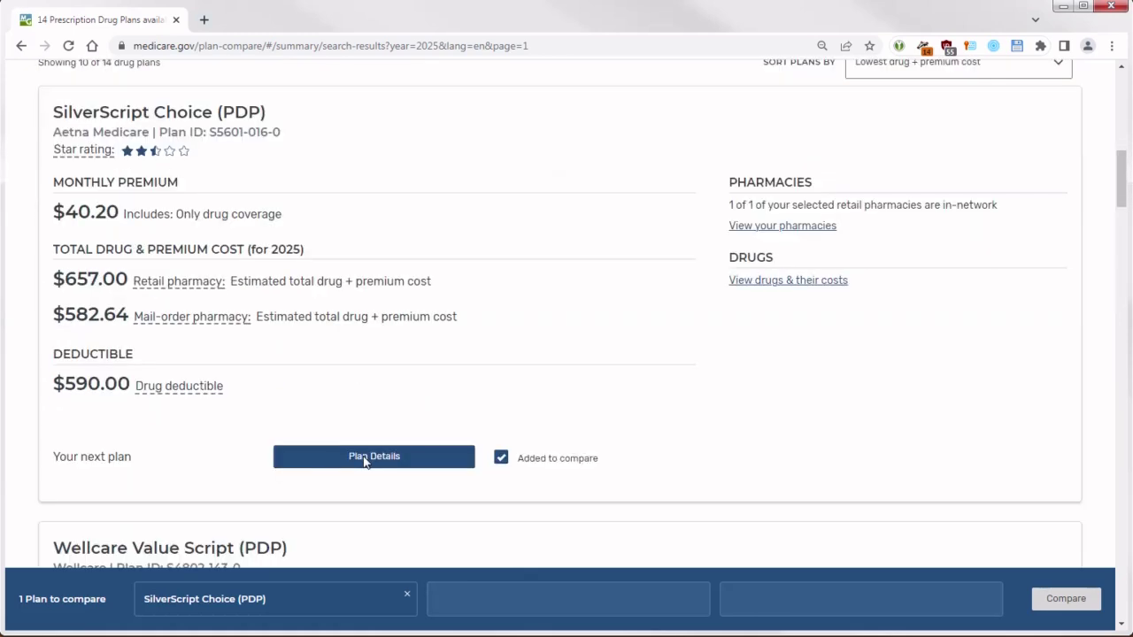
scroll(364, 462, "down", 1)
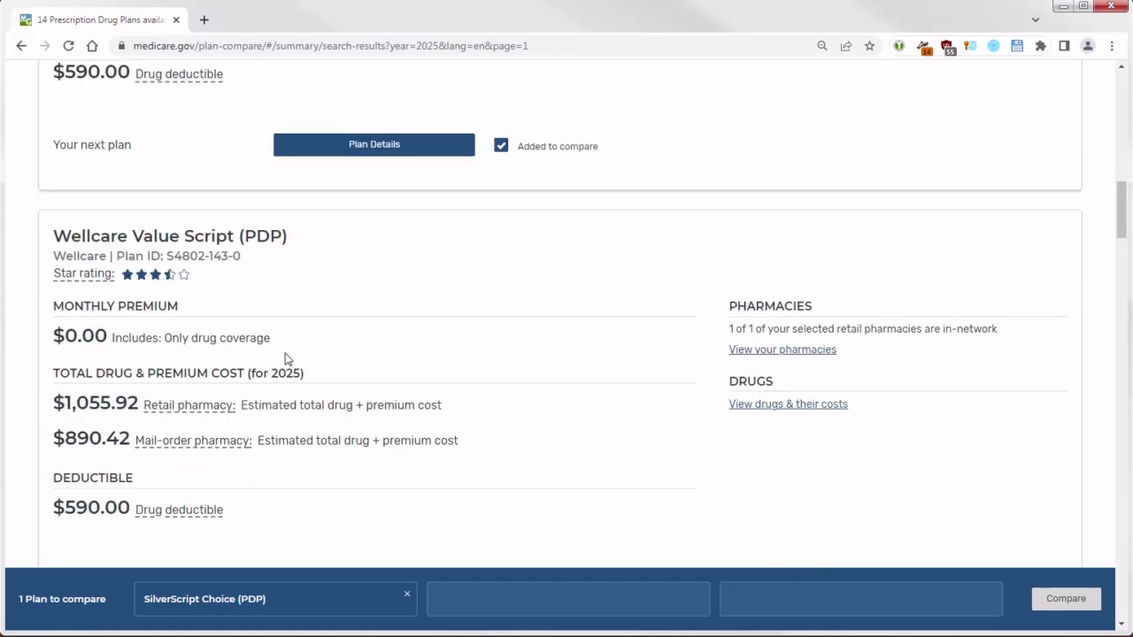
left_click_drag(62, 237, 321, 238)
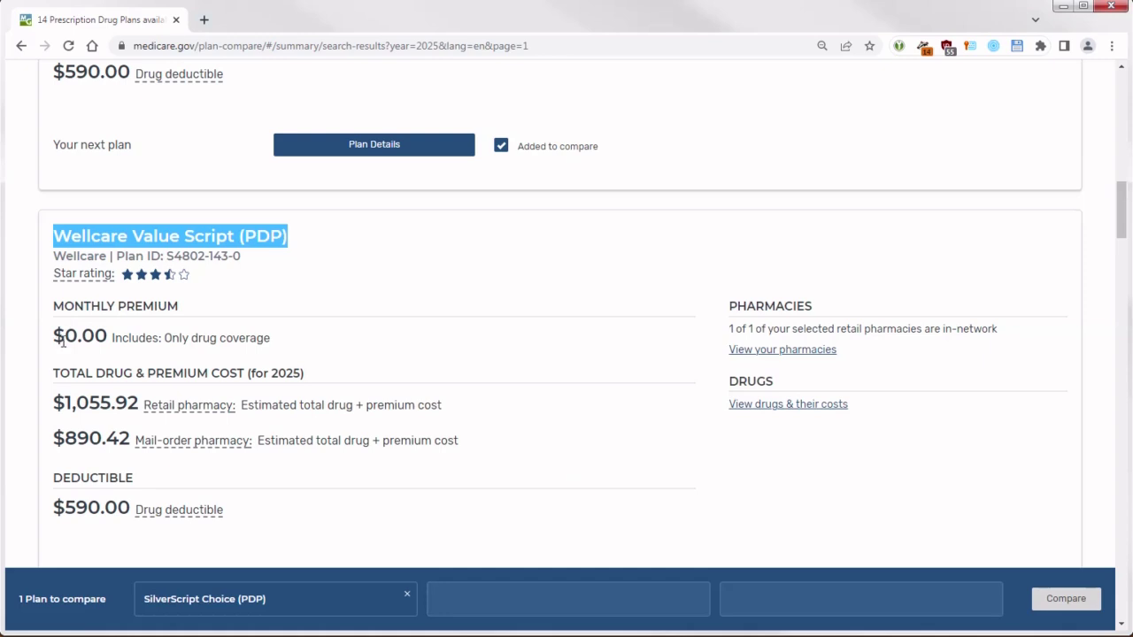
left_click_drag(64, 336, 110, 336)
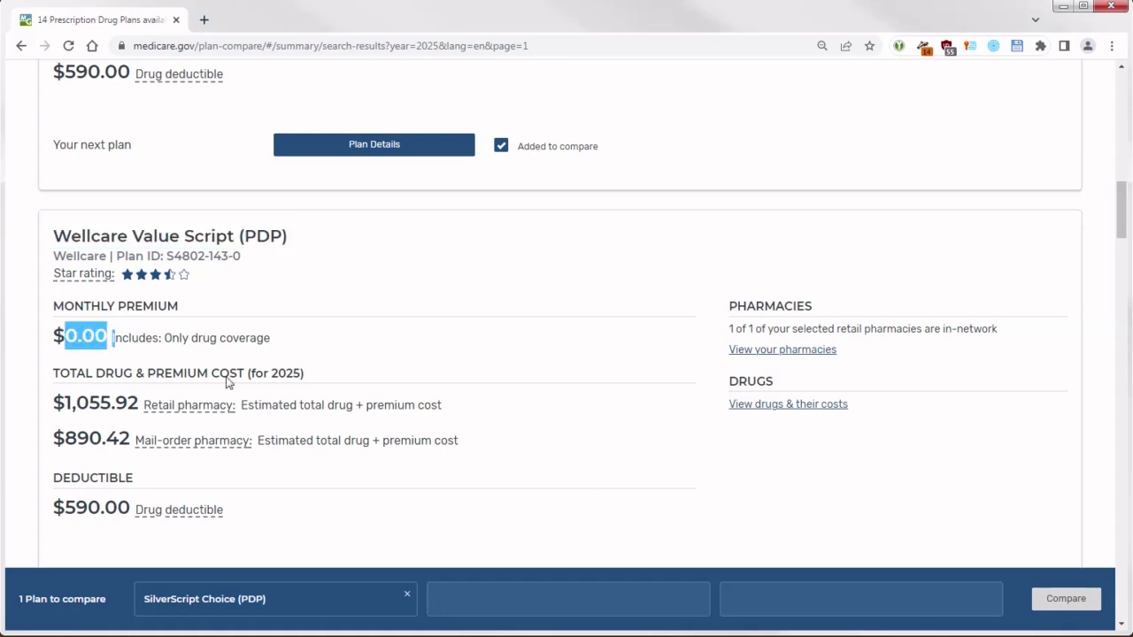
left_click(356, 431)
scroll(356, 431, "down", 1)
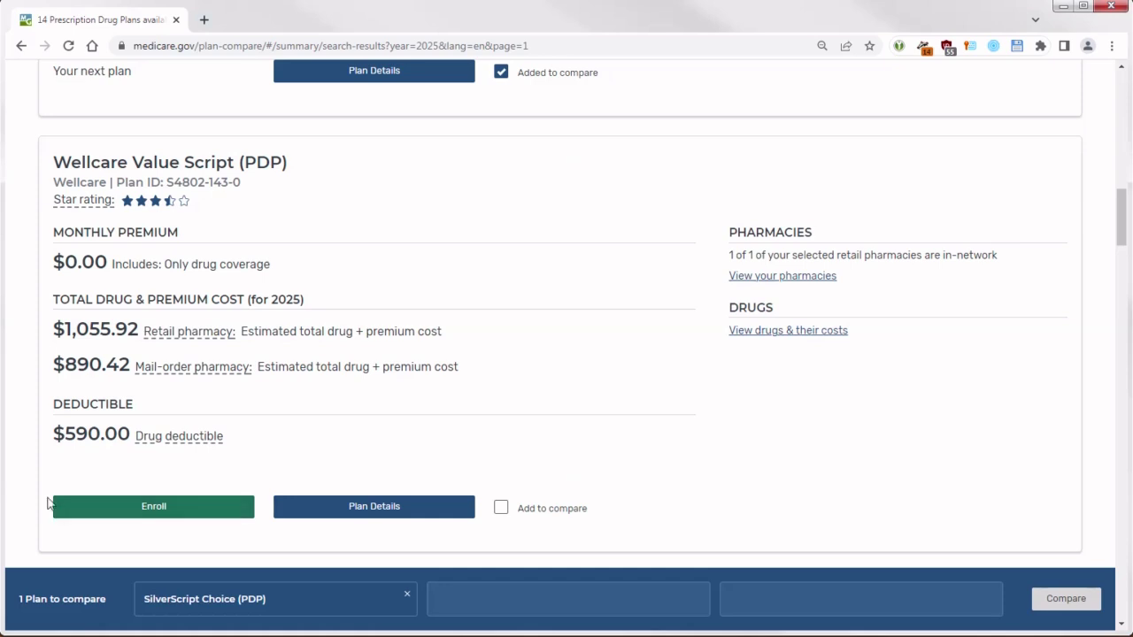
Step: Start enrollment in Wellcare Value Script (PDP) for 2025 and choose to join the plan
left_click_drag(86, 517, 198, 519)
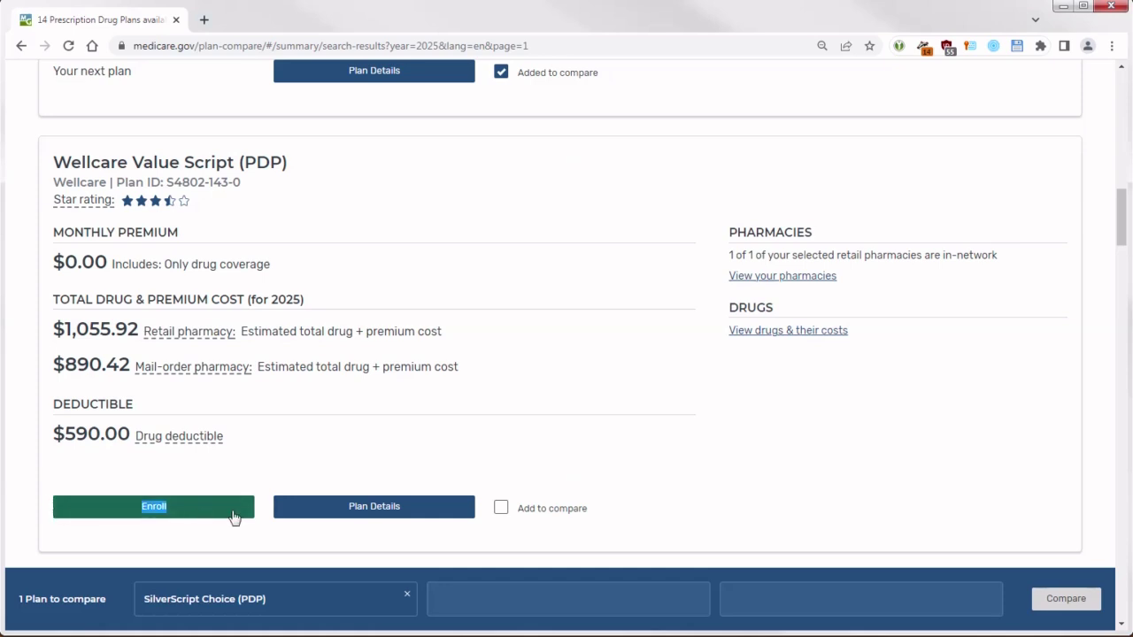
left_click(154, 511)
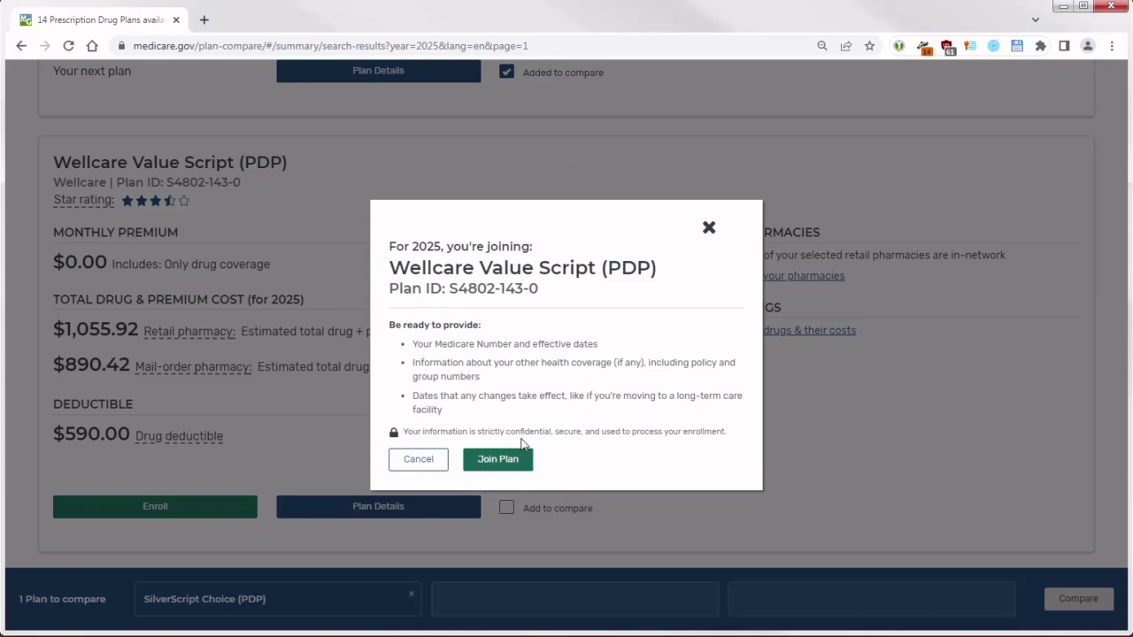
left_click(501, 461)
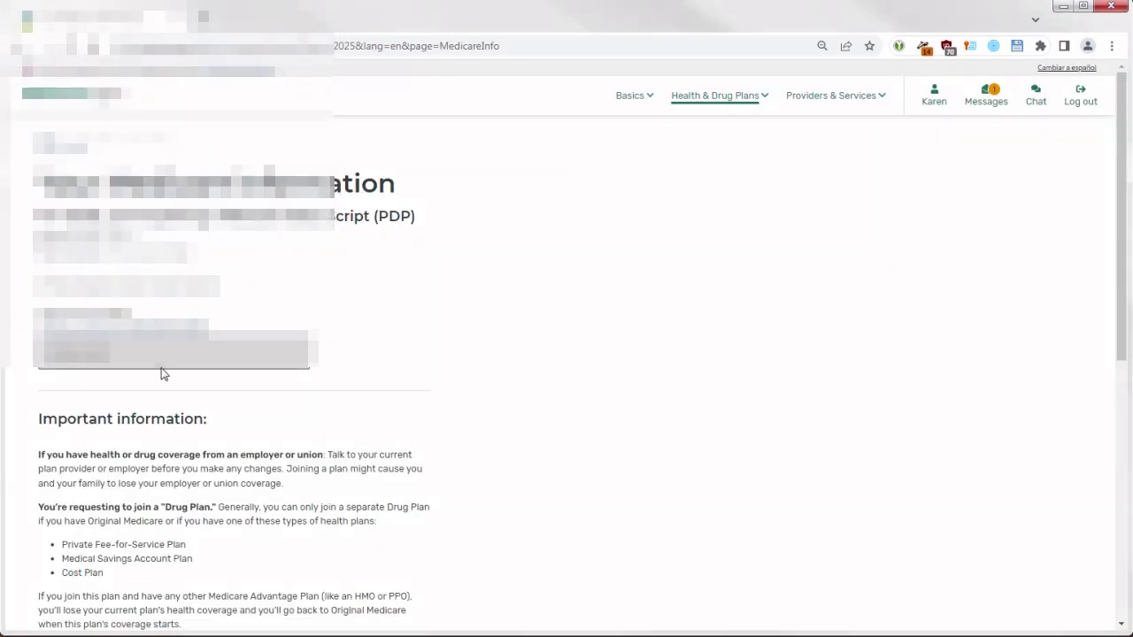
Step: Acknowledge having read and understood the Medicare information page and continue to the personal information page
left_click_drag(120, 355, 44, 356)
scroll(452, 402, "down", 3)
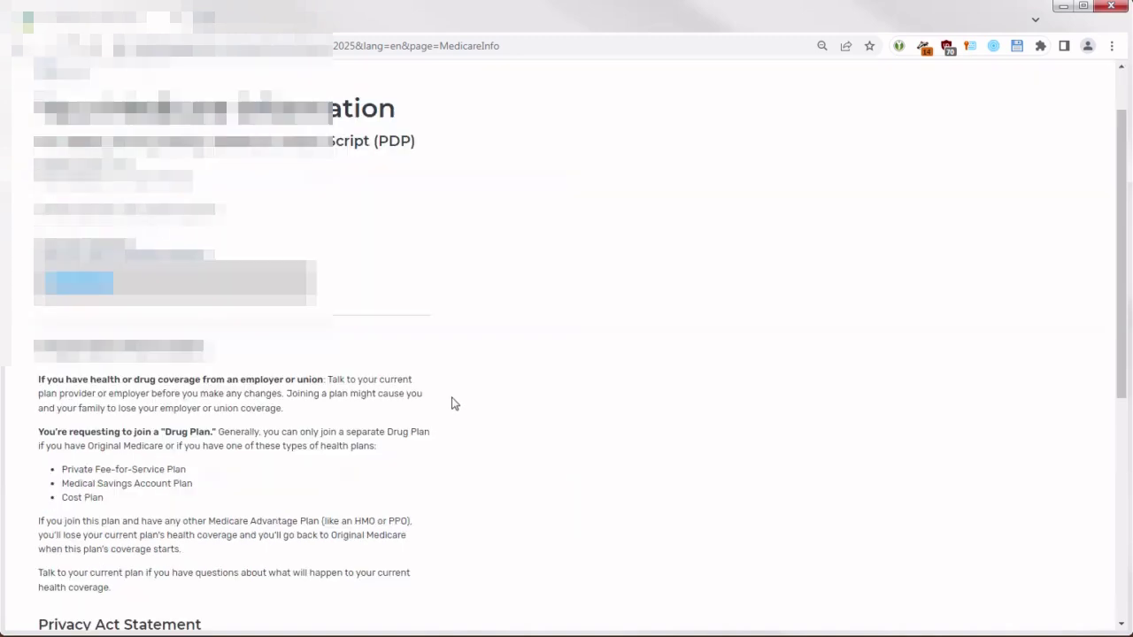
scroll(452, 404, "down", 4)
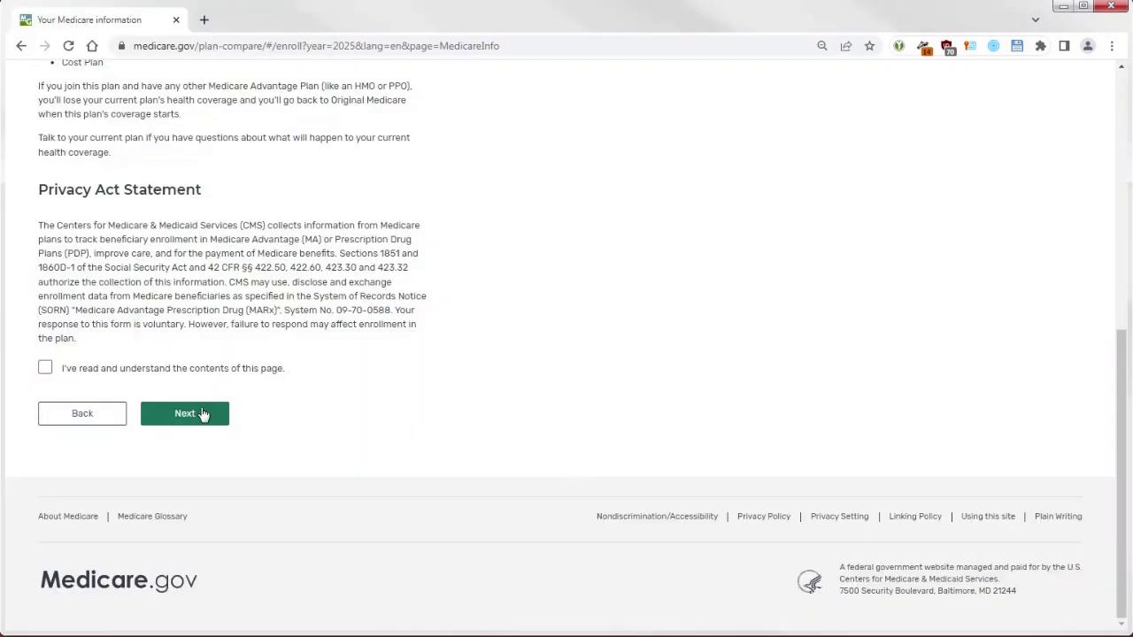
left_click(45, 372)
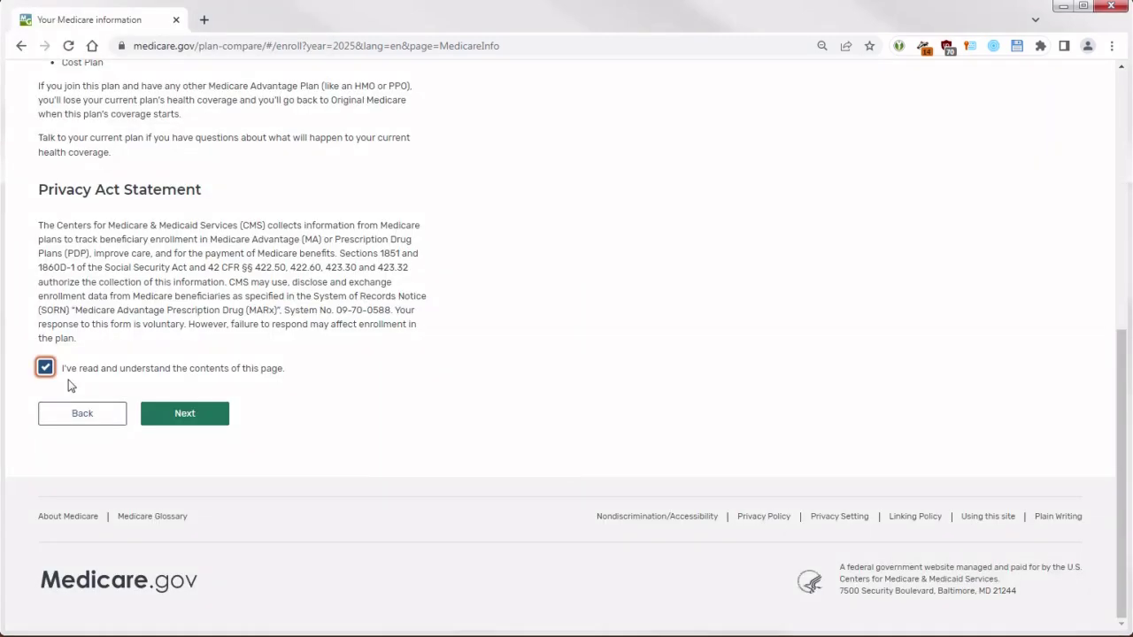
left_click(184, 416)
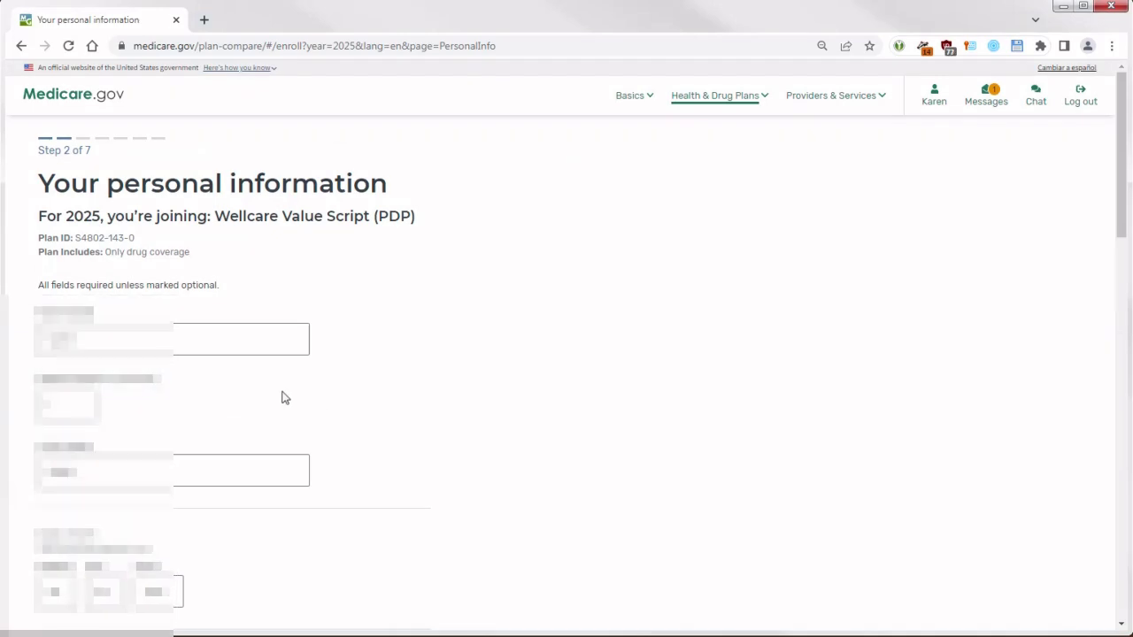
Step: Enter the phone number on the personal information page and go to the optional ethnicity and race section
left_click(1120, 576)
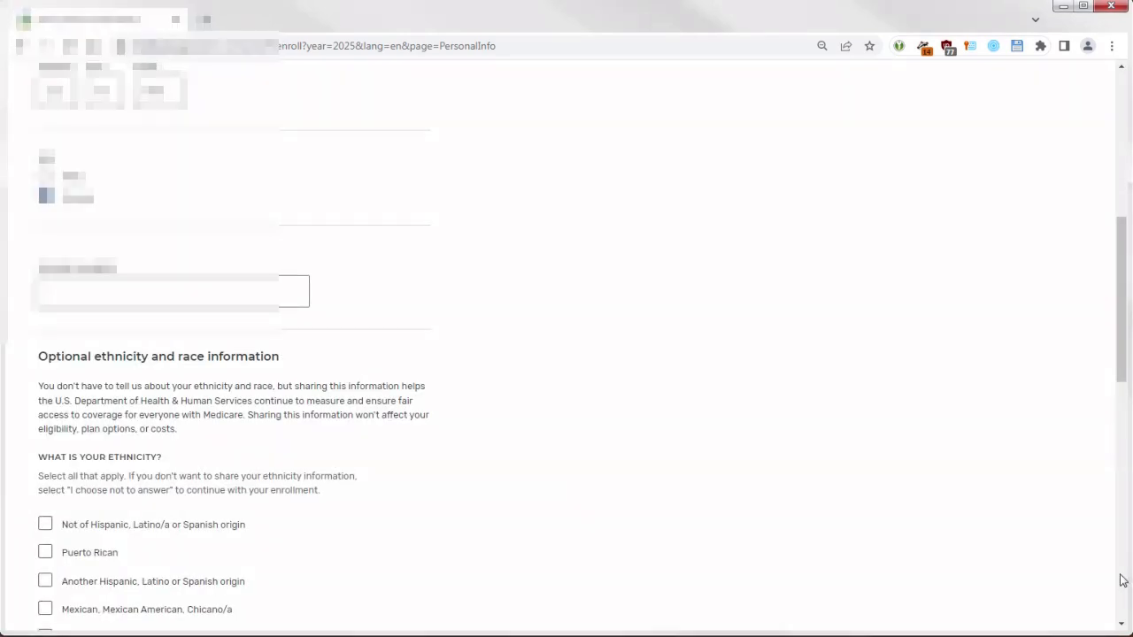
left_click(138, 299)
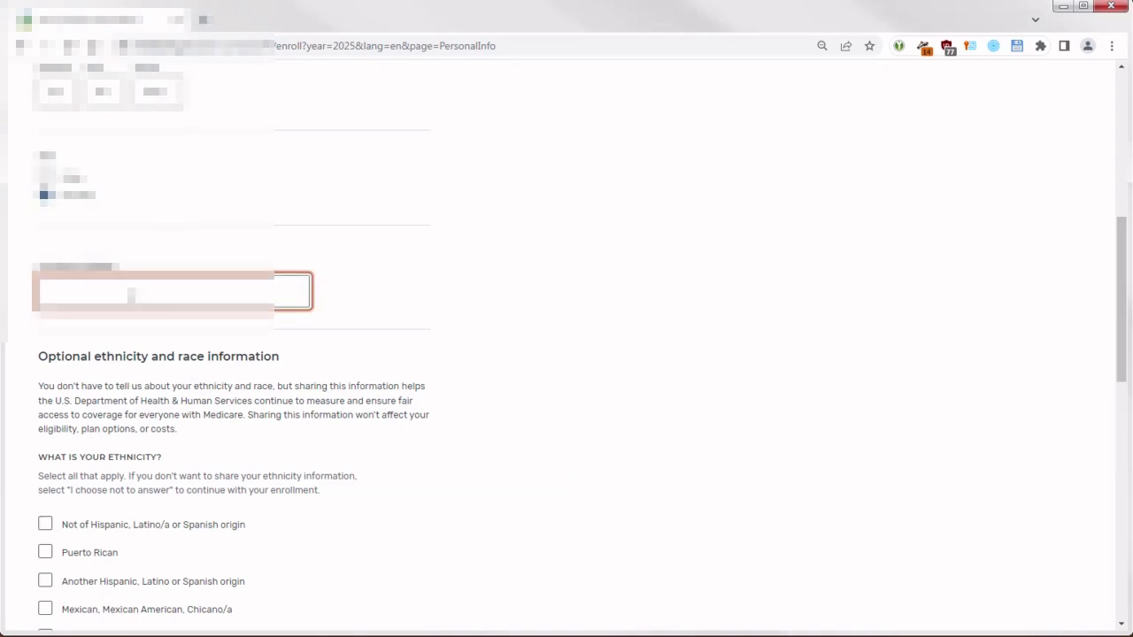
type("555555")
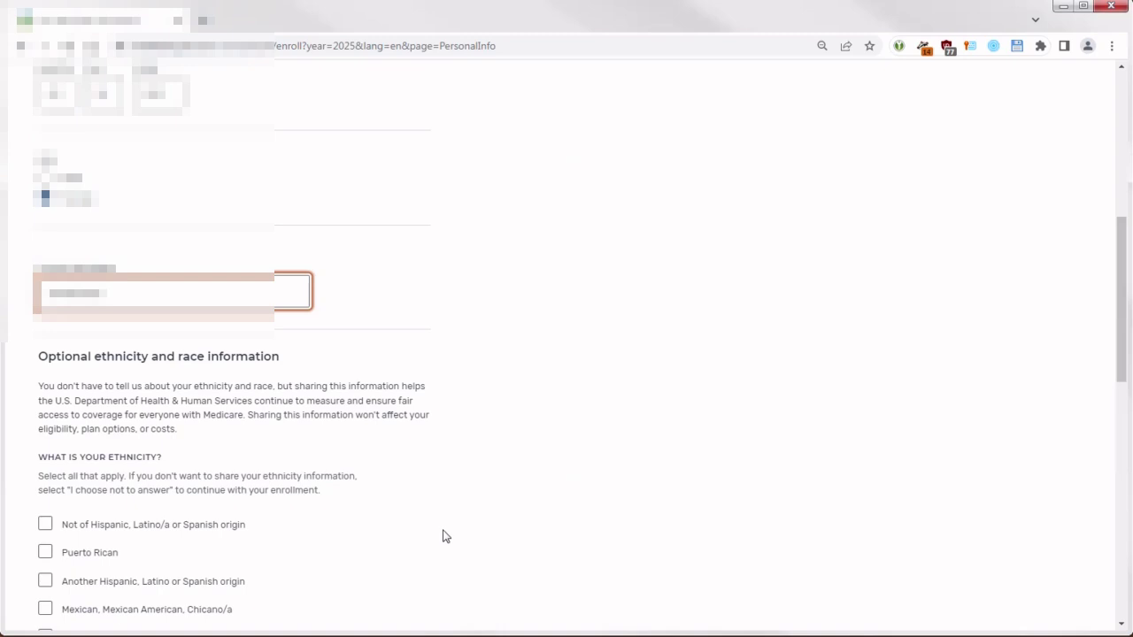
scroll(448, 518, "down", 1)
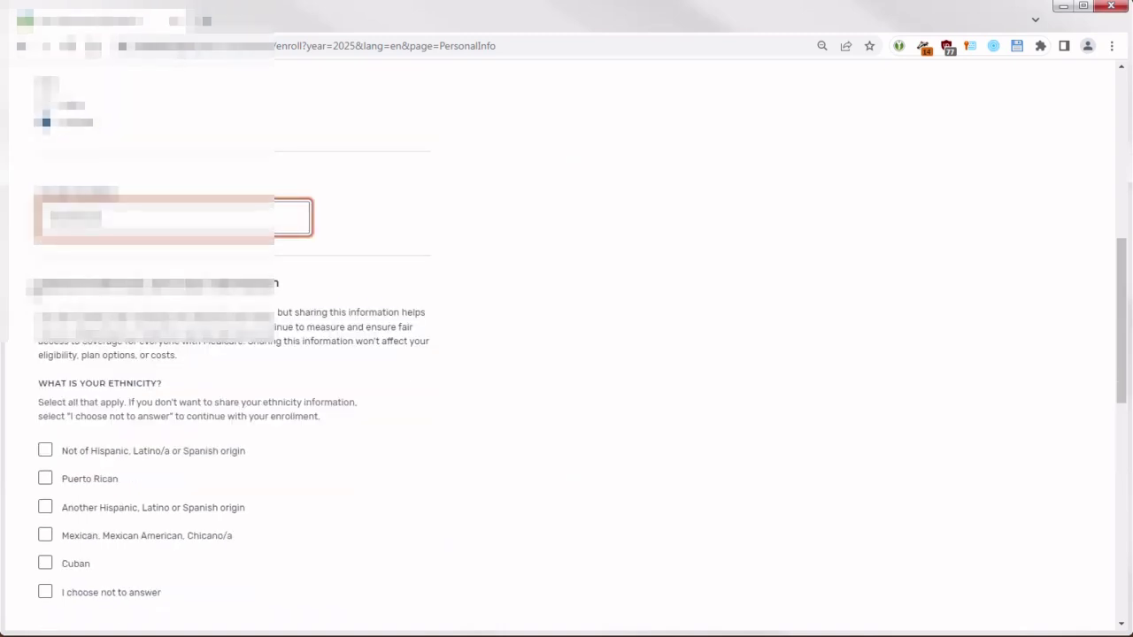
left_click_drag(35, 284, 94, 284)
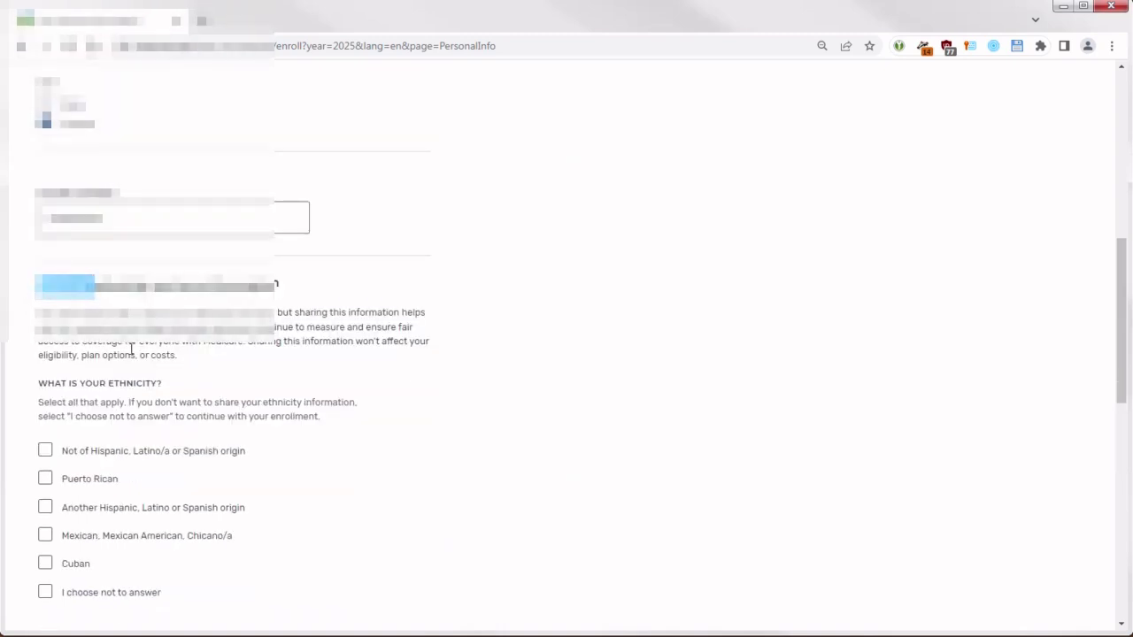
Step: Choose not to answer the ethnicity and race questions and continue to the address page
scroll(426, 536, "down", 8)
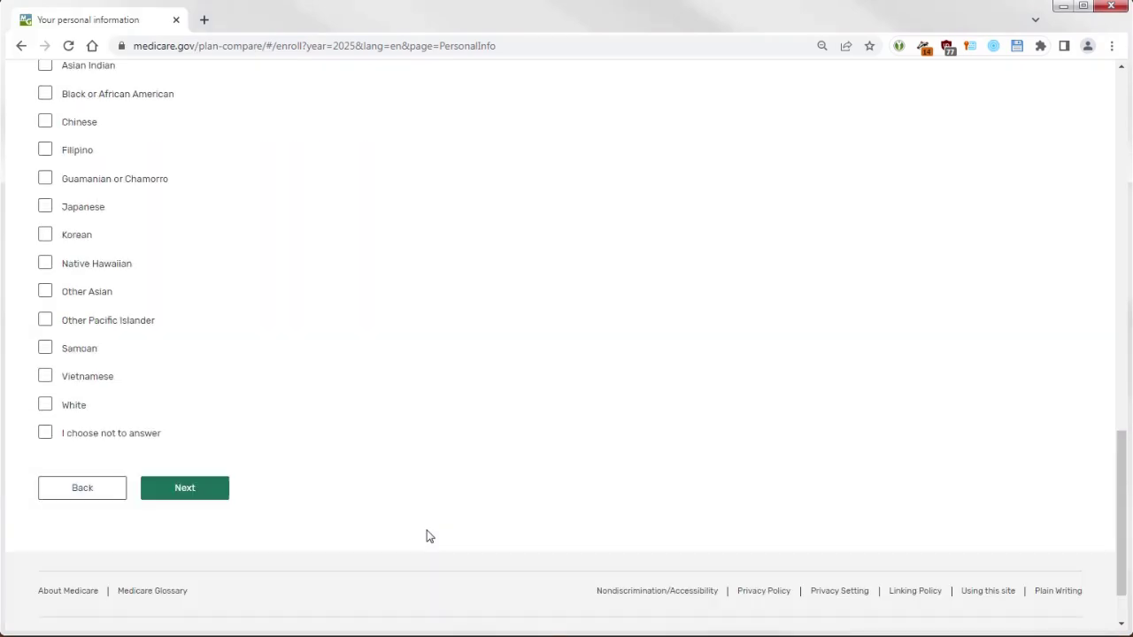
scroll(426, 537, "down", 1)
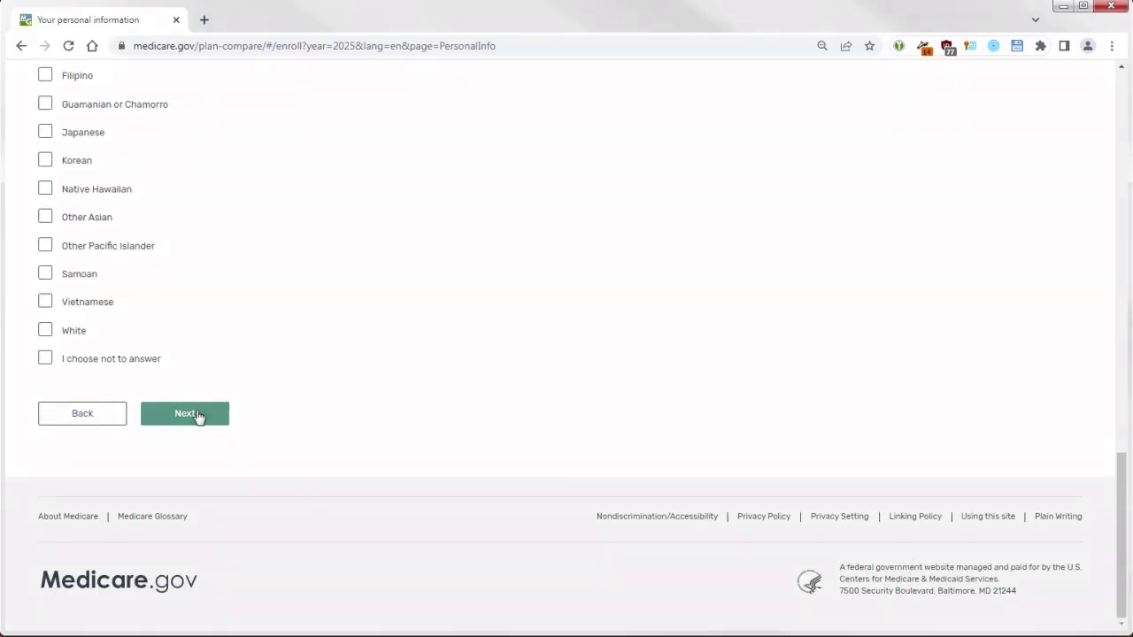
left_click(199, 417)
left_click(43, 437)
scroll(222, 430, "down", 6)
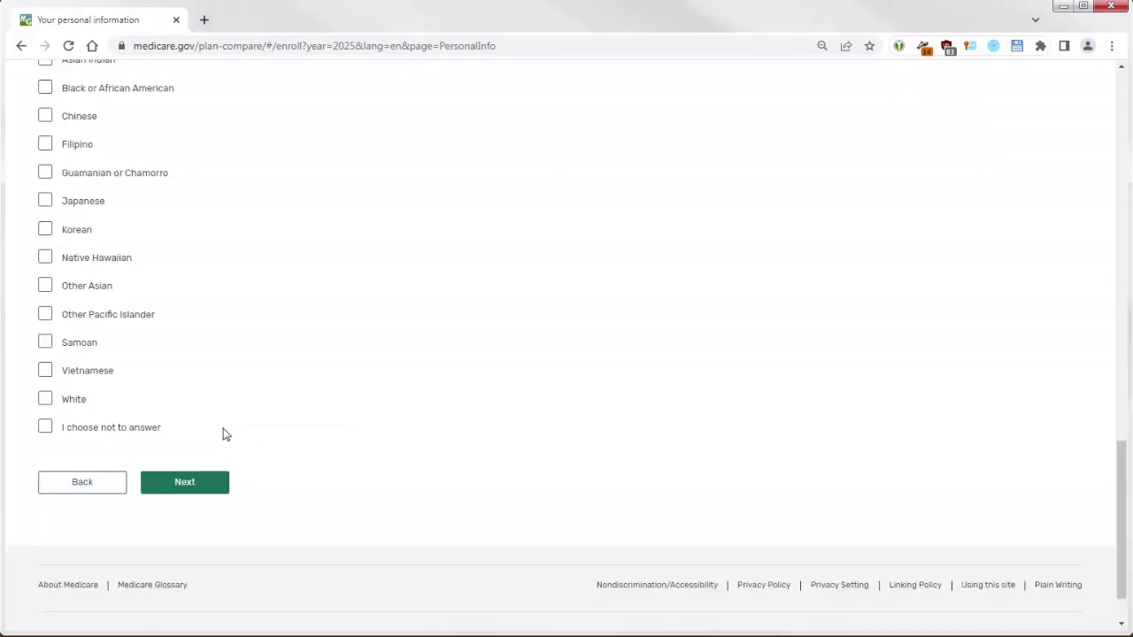
left_click(45, 427)
left_click(213, 491)
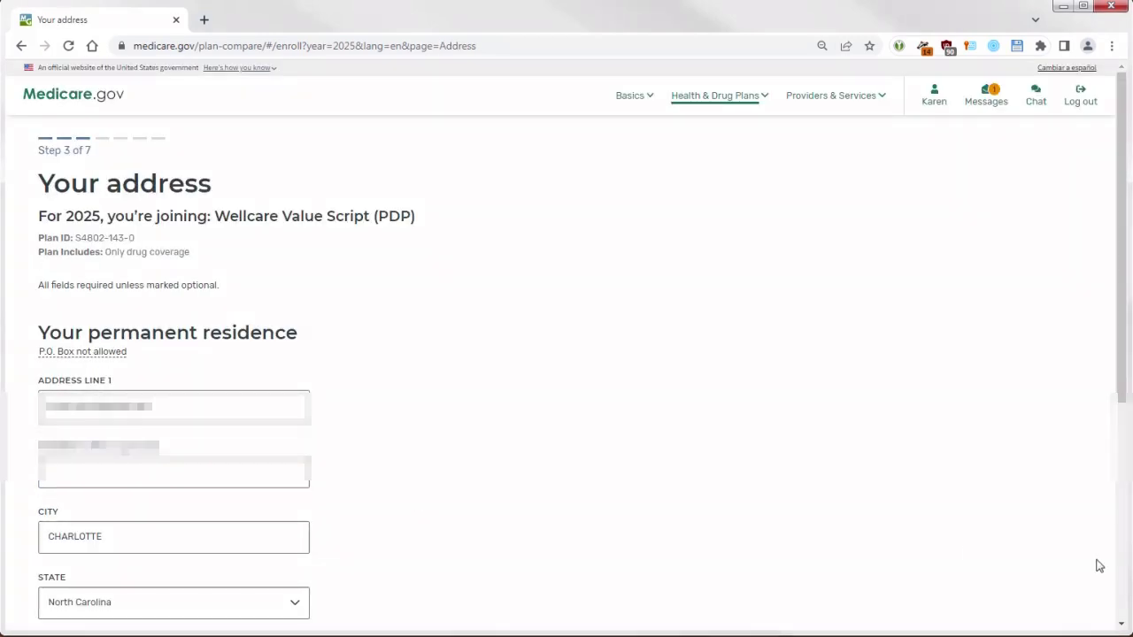
Step: Accept the prefilled permanent residence without adding a different mailing address, and continue to the general questions page
scroll(1126, 591, "down", 2)
scroll(1126, 592, "down", 2)
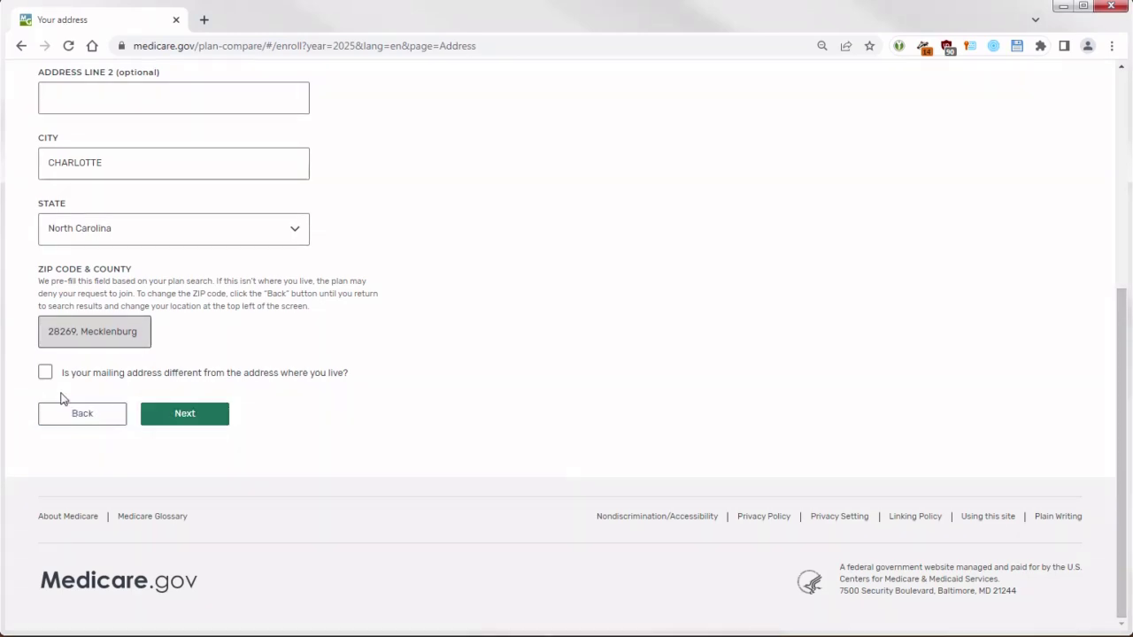
left_click(185, 415)
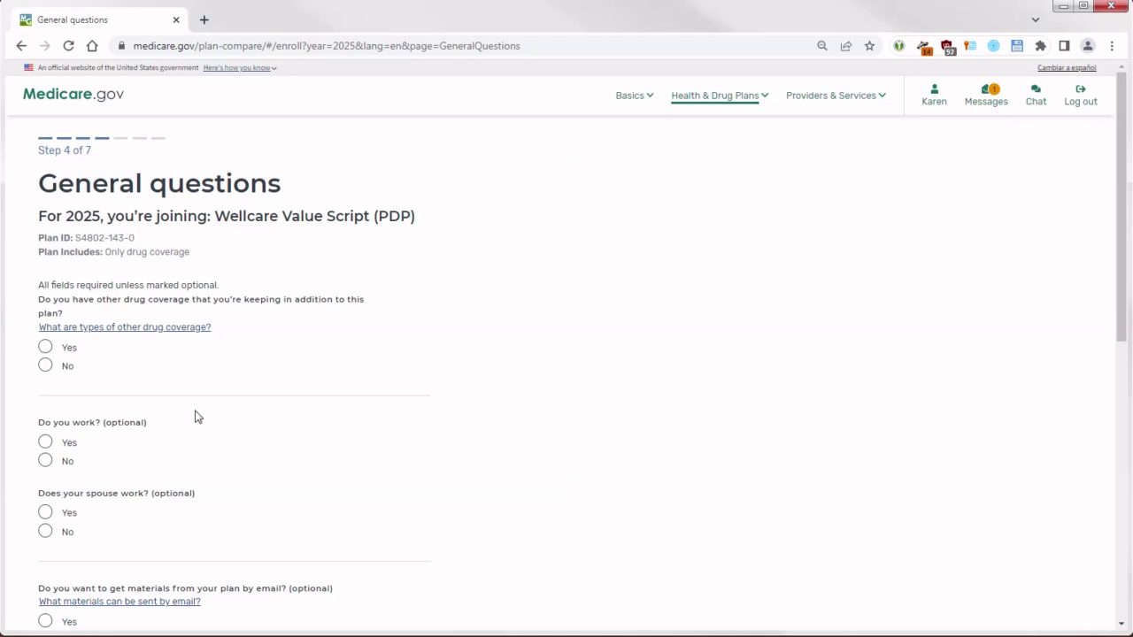
Step: Answer No to keeping other drug coverage, to working, and to having a spouse who works
left_click_drag(38, 287, 293, 301)
scroll(467, 441, "down", 2)
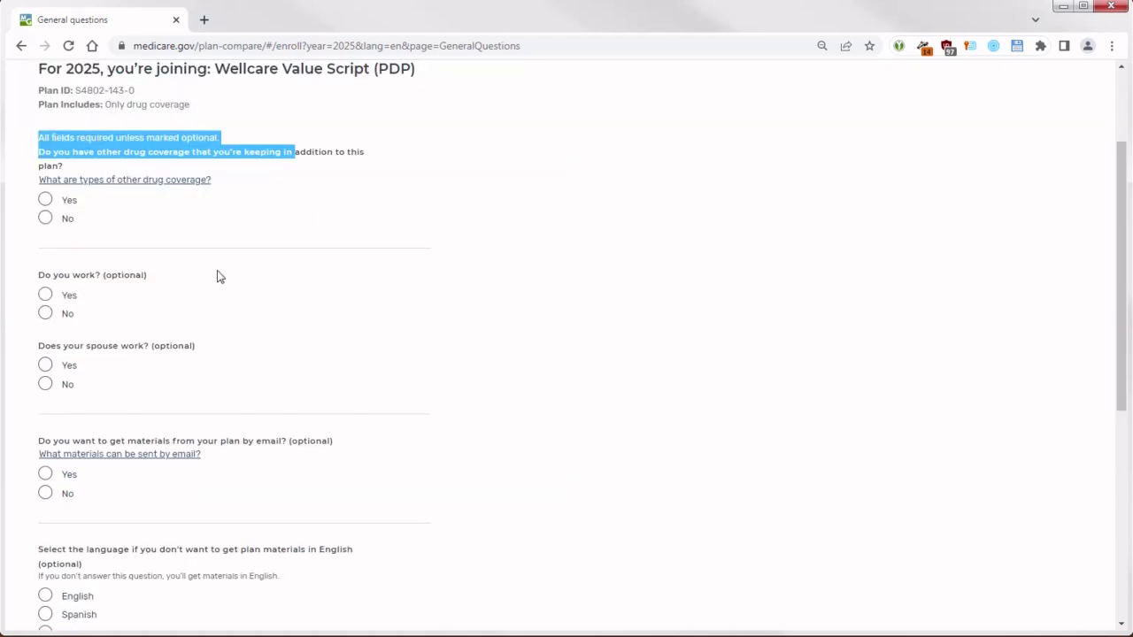
left_click(44, 218)
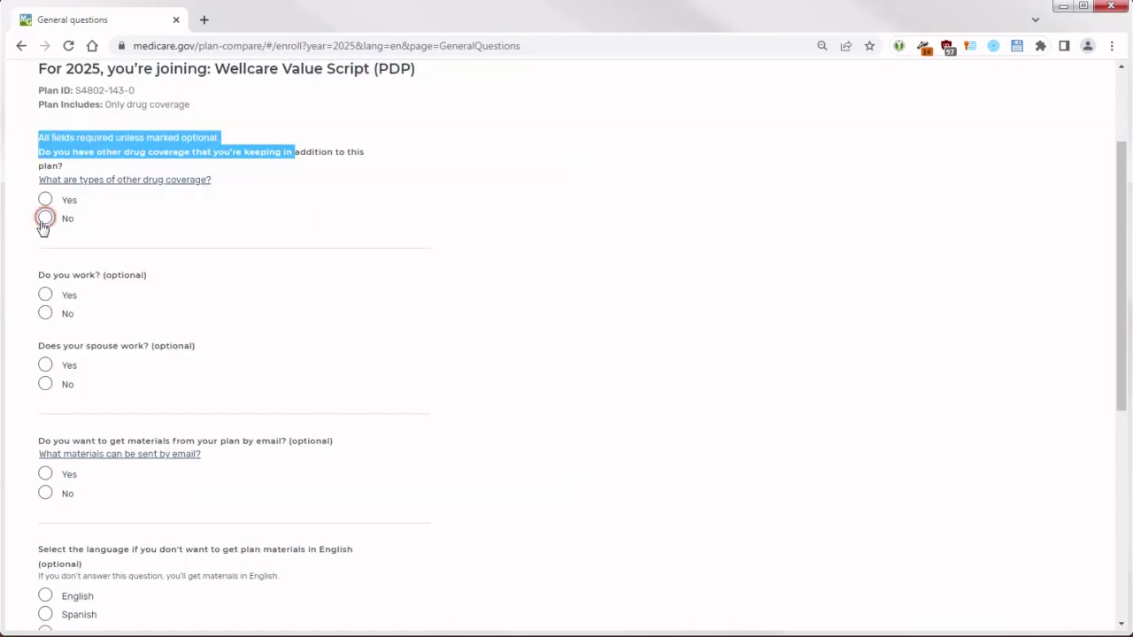
left_click(46, 315)
left_click(43, 385)
scroll(354, 395, "down", 3)
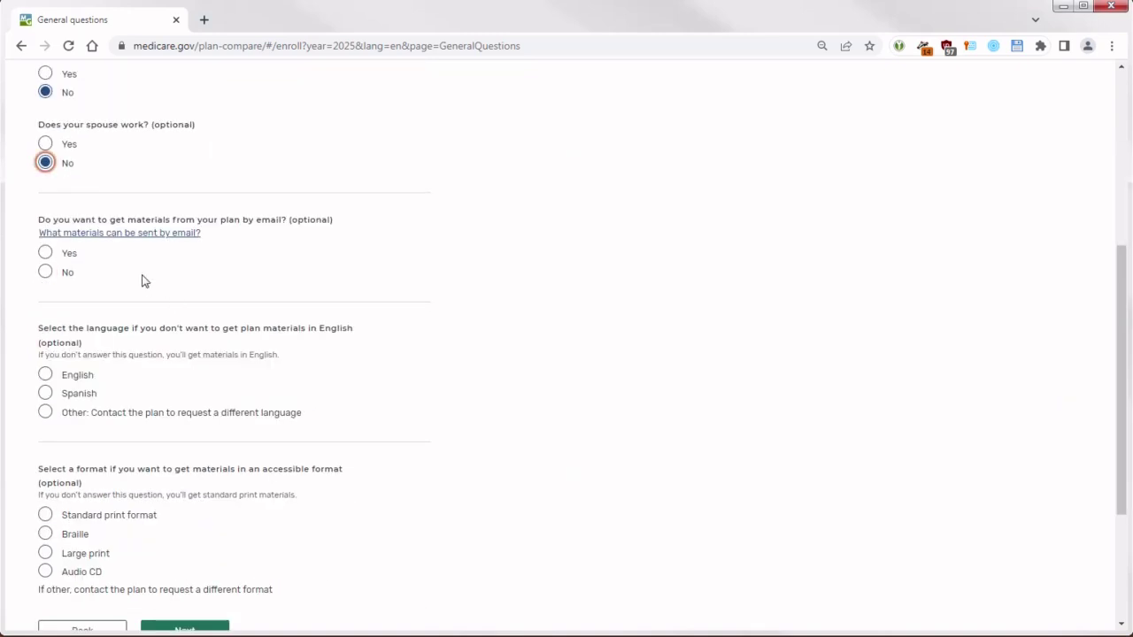
Step: Decline plan materials by email, choose English and standard print format, and continue to the premium payment page
left_click(44, 272)
scroll(329, 390, "down", 1)
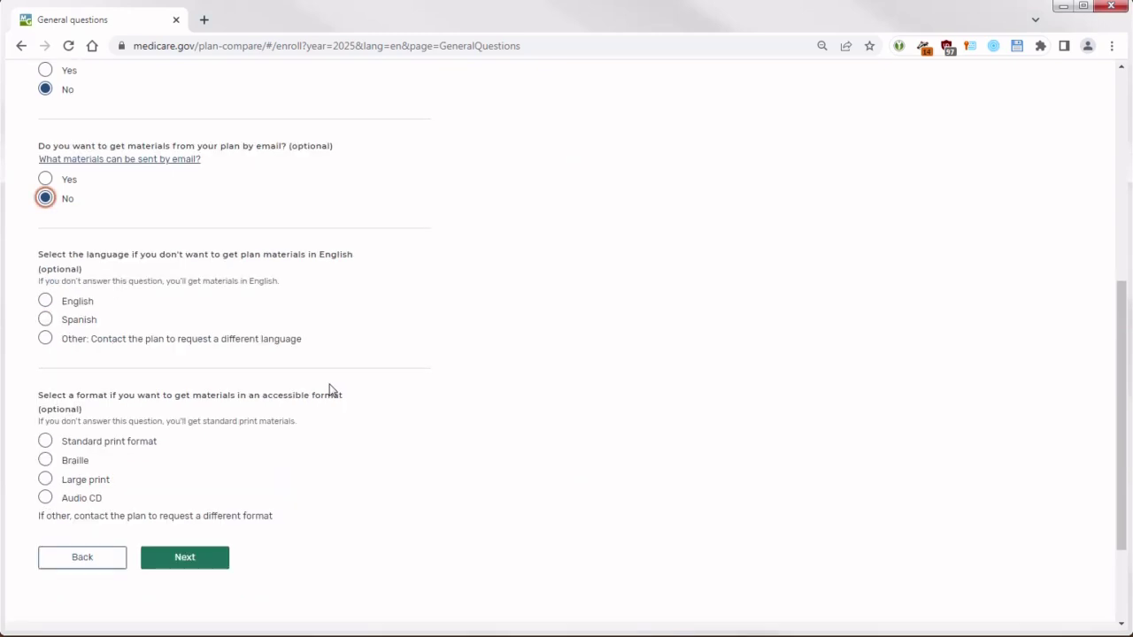
left_click(44, 302)
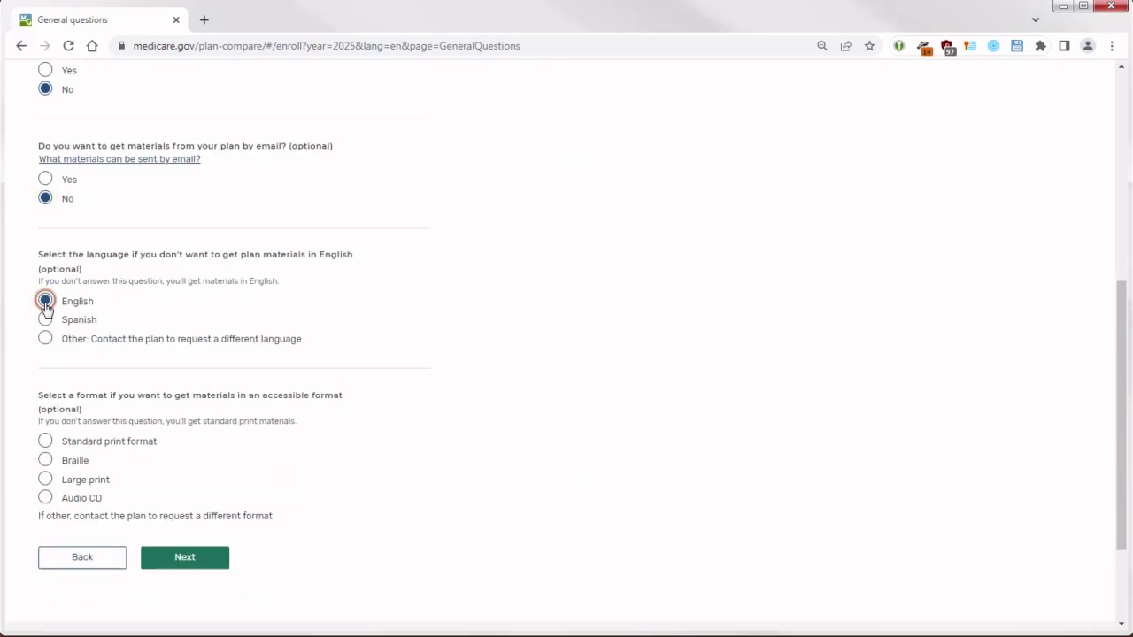
left_click(45, 445)
left_click(199, 566)
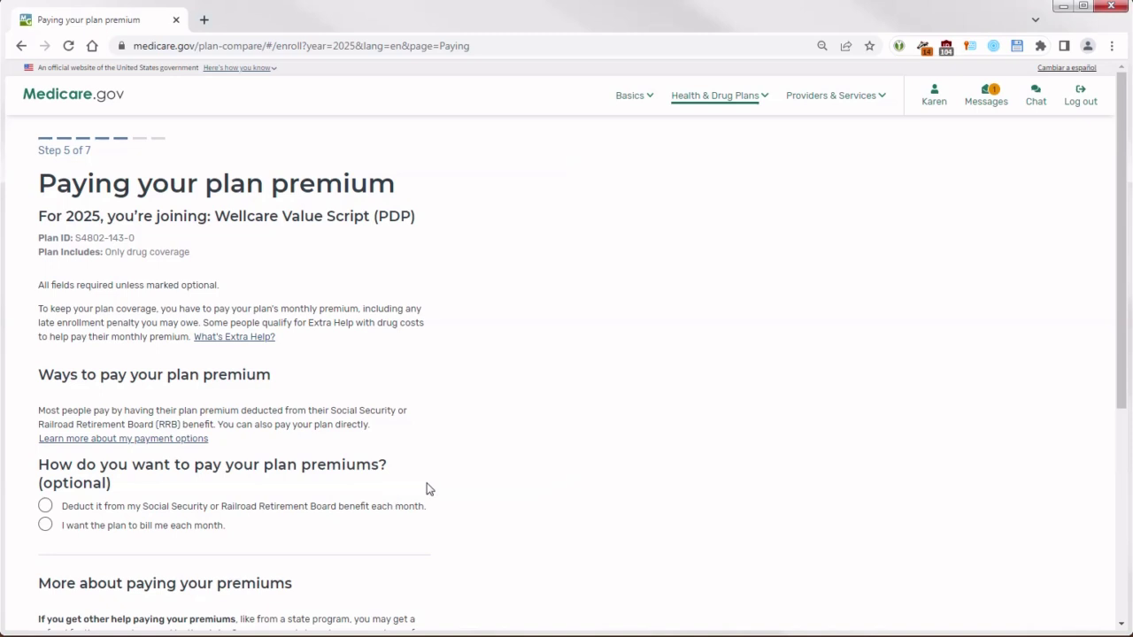
Step: Choose to have the plan premium deducted from the monthly Social Security benefit and continue to the plan agreement
left_click(45, 507)
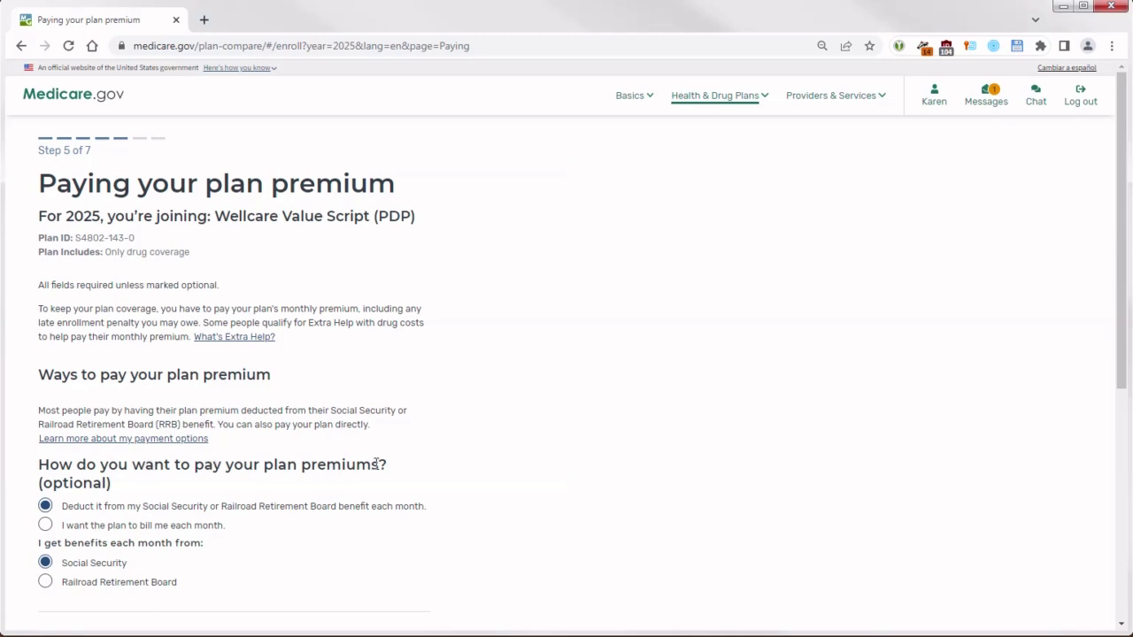
left_click_drag(387, 467, 35, 470)
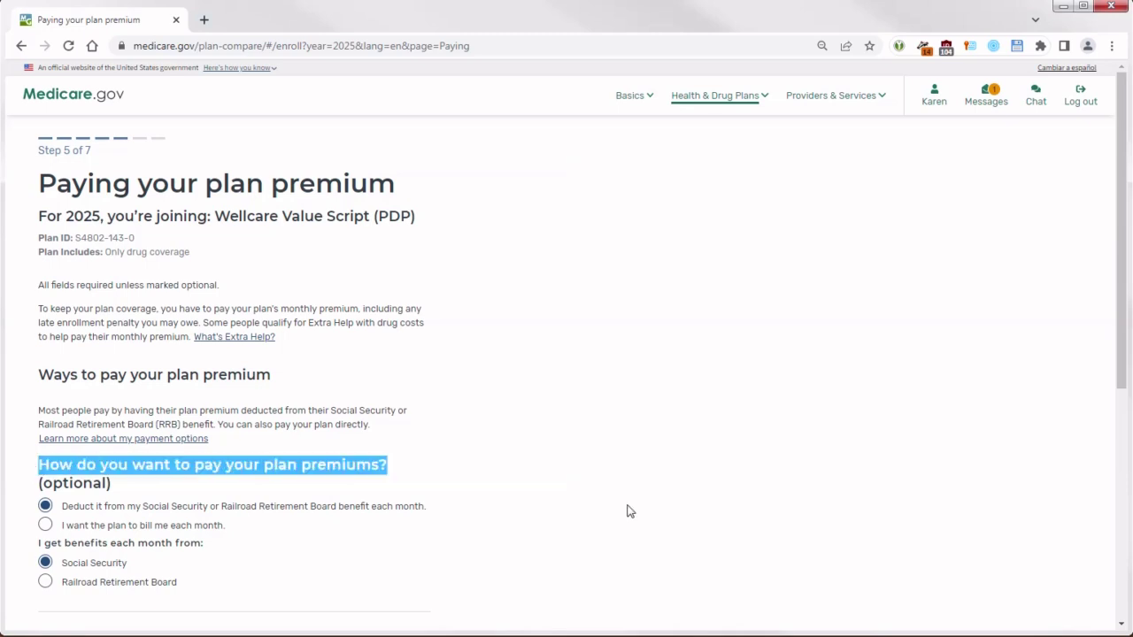
scroll(609, 501, "down", 1)
scroll(609, 501, "down", 3)
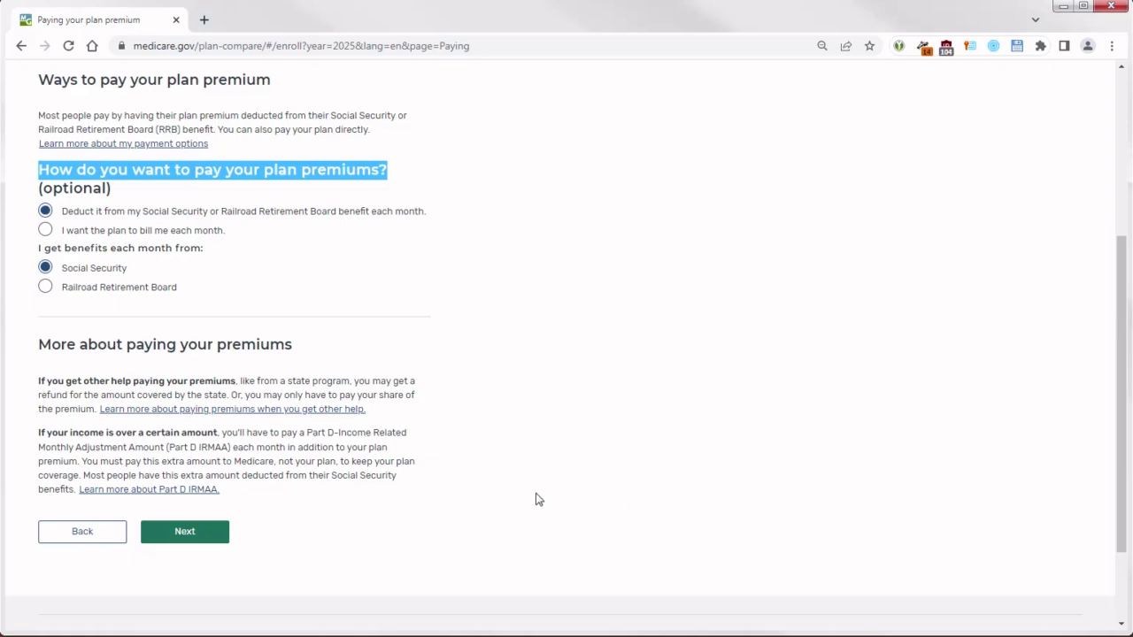
left_click(190, 536)
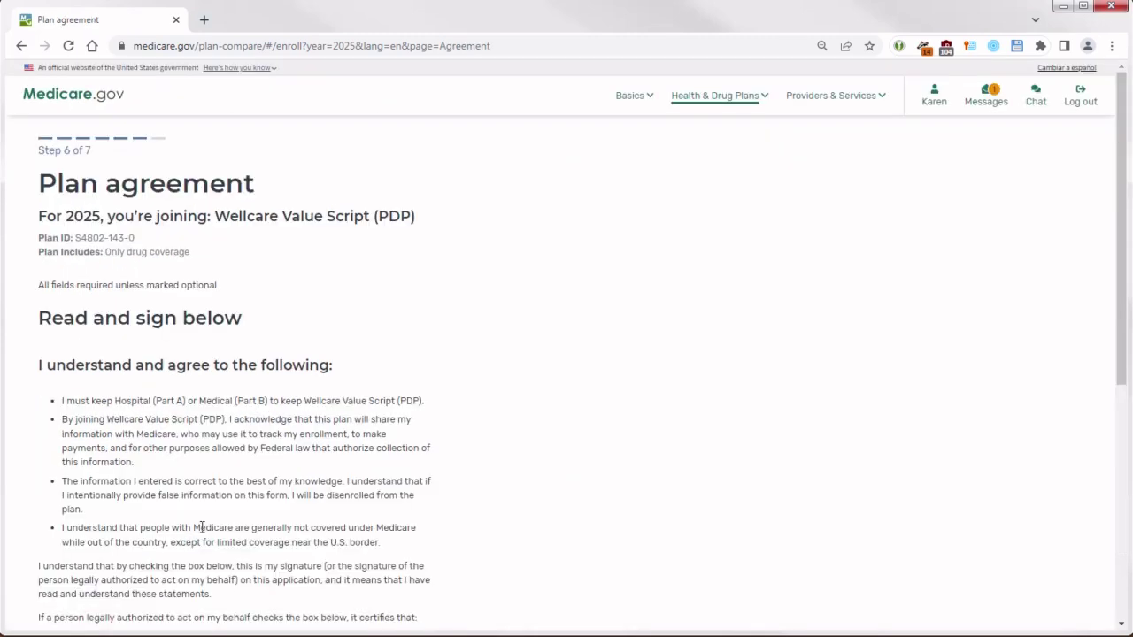
Step: Agree to the plan statements, identify the applicant as the person joining the plan, and continue to the review page
scroll(427, 478, "down", 3)
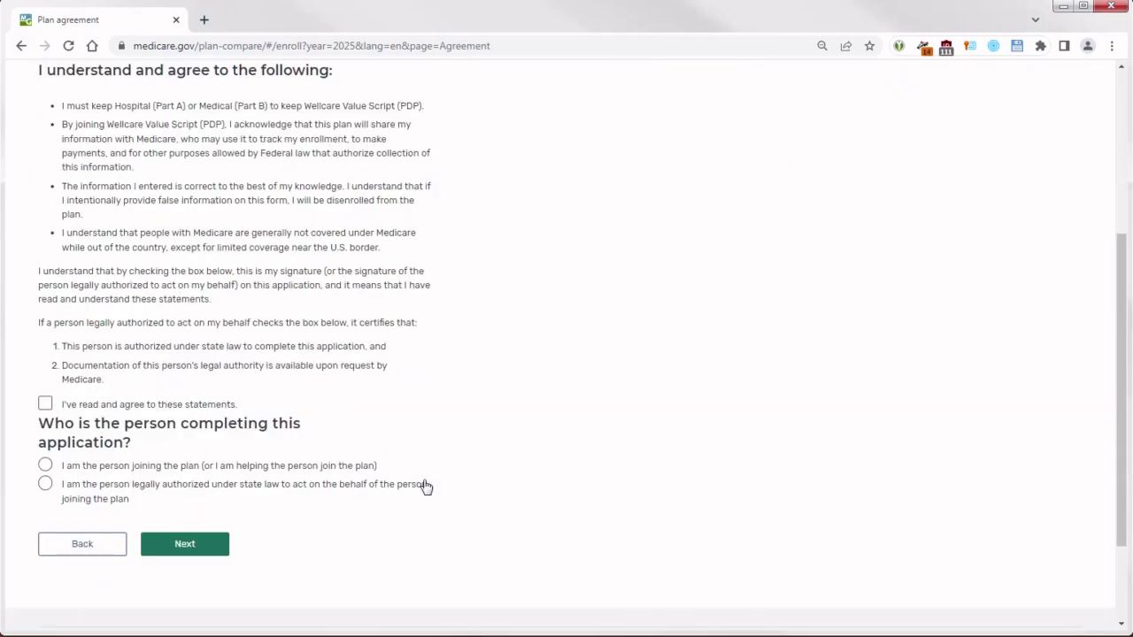
left_click(45, 404)
left_click(45, 466)
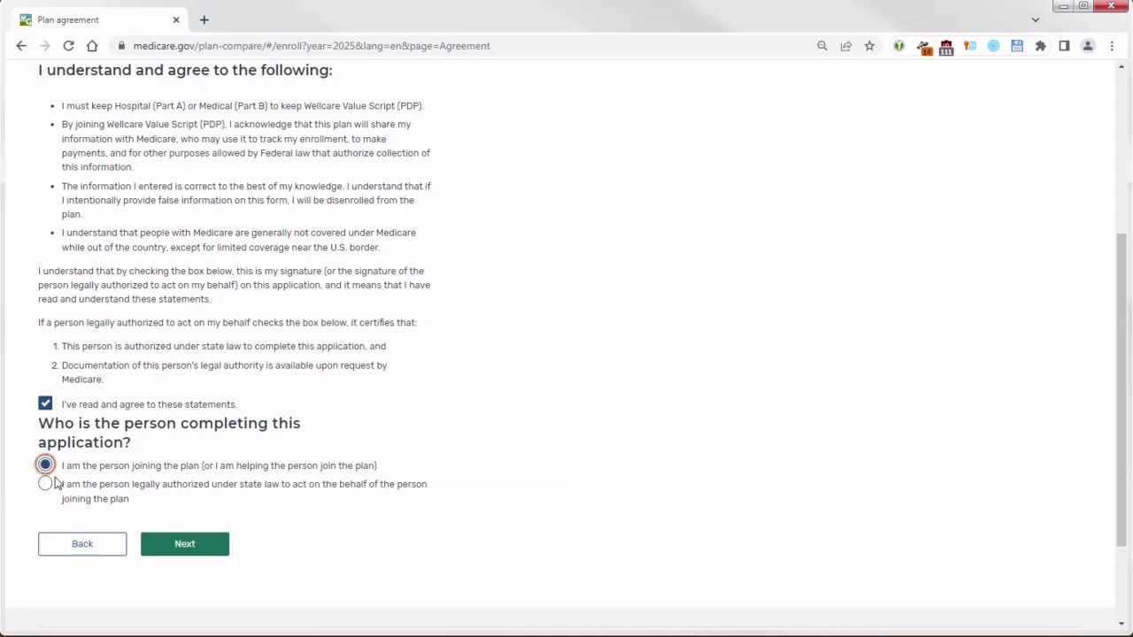
left_click(202, 549)
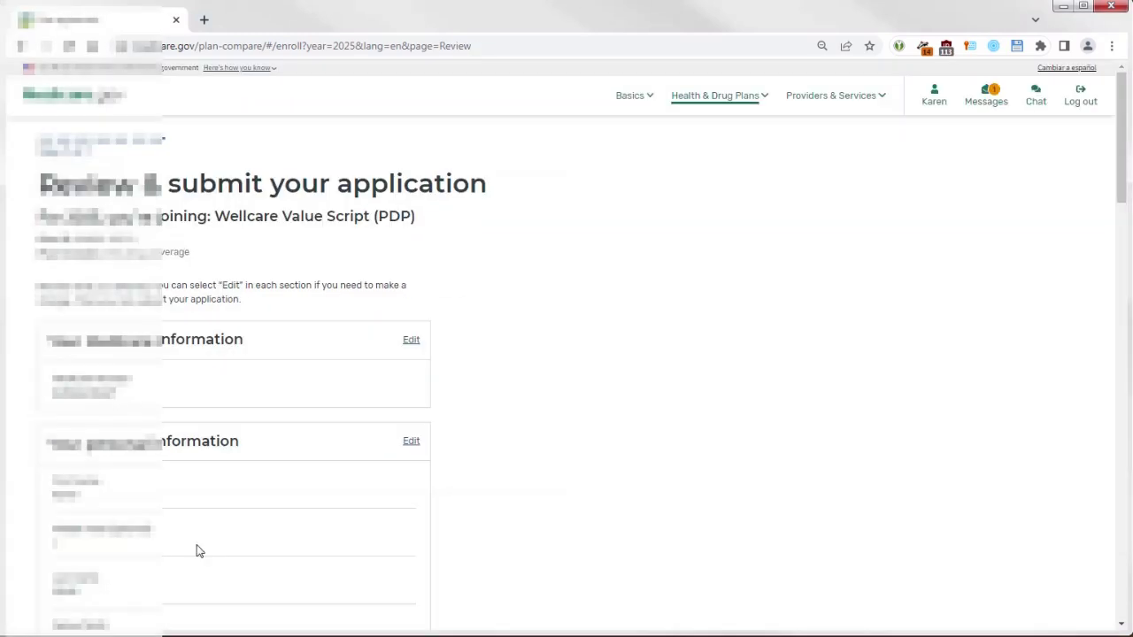
Step: Review the application sections, confirm understanding of the contents, and submit the application to join Wellcare Value Script (PDP)
scroll(561, 512, "down", 3)
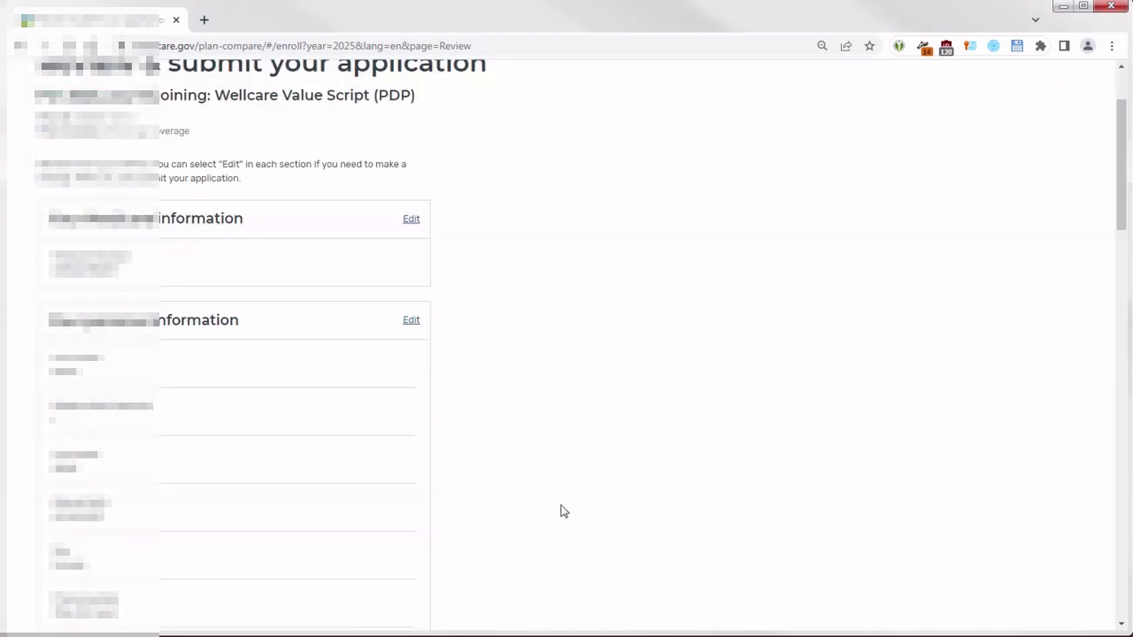
scroll(559, 511, "up", 2)
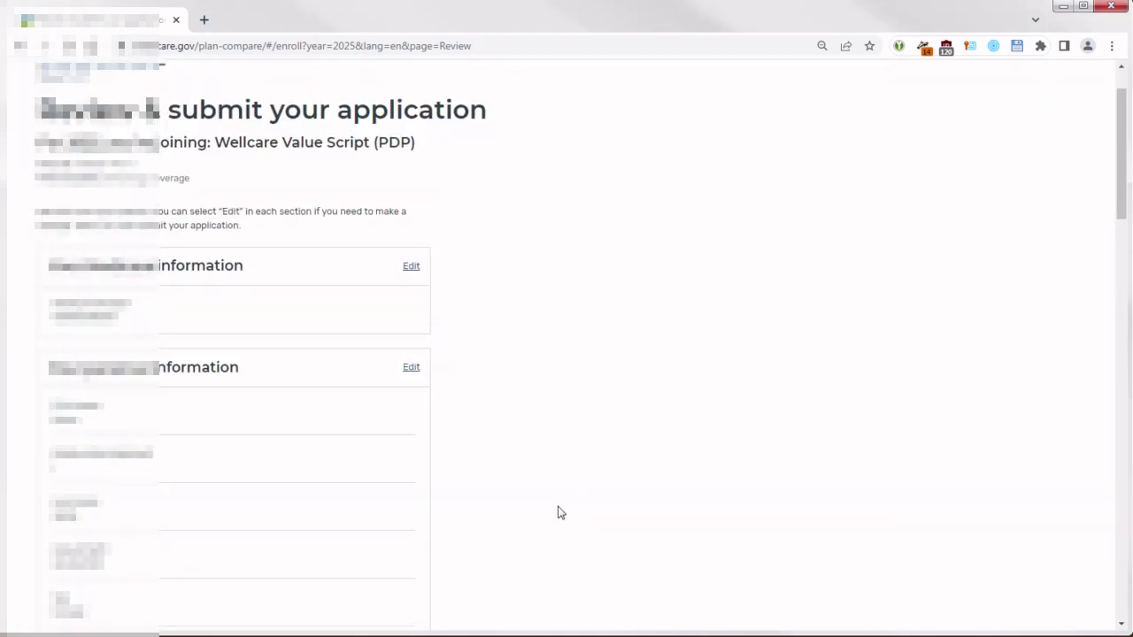
left_click(1122, 593)
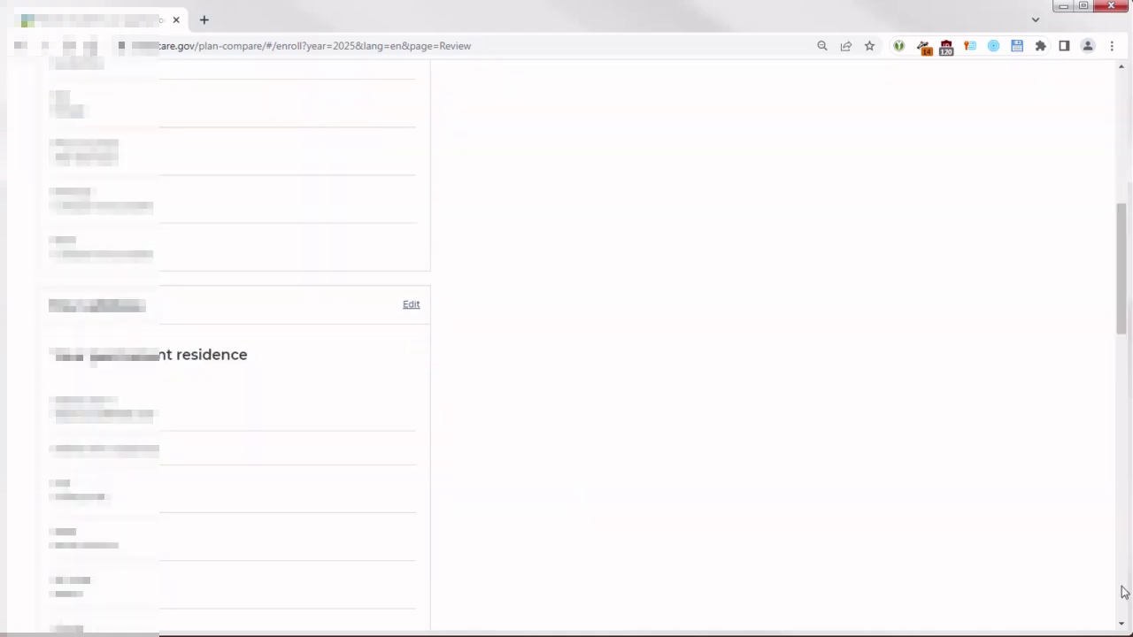
left_click(1123, 592)
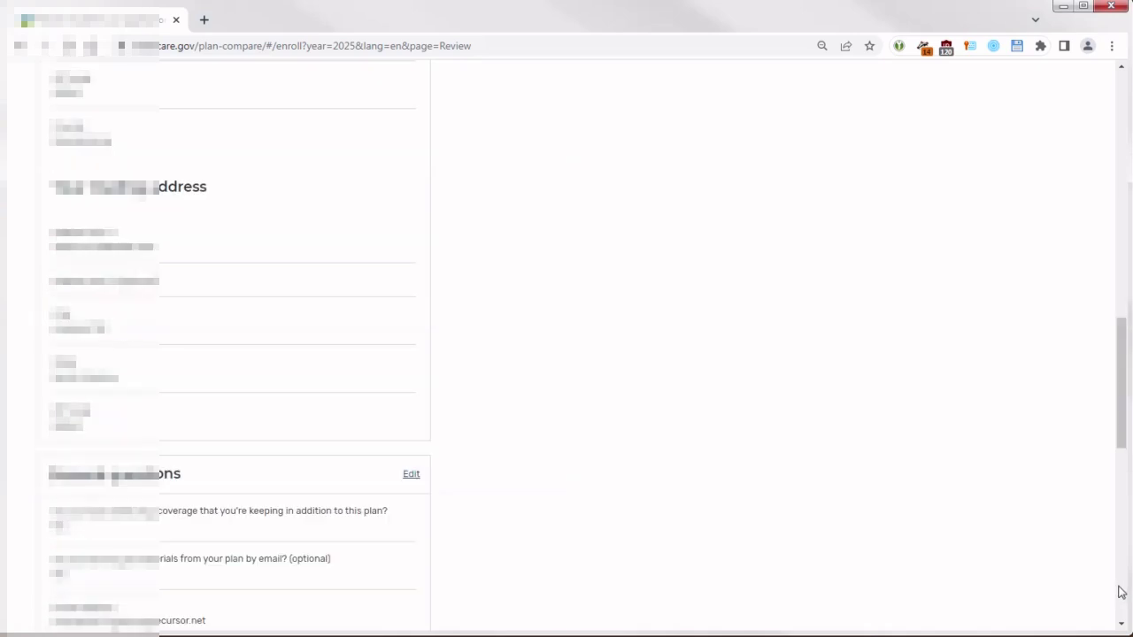
left_click(1122, 592)
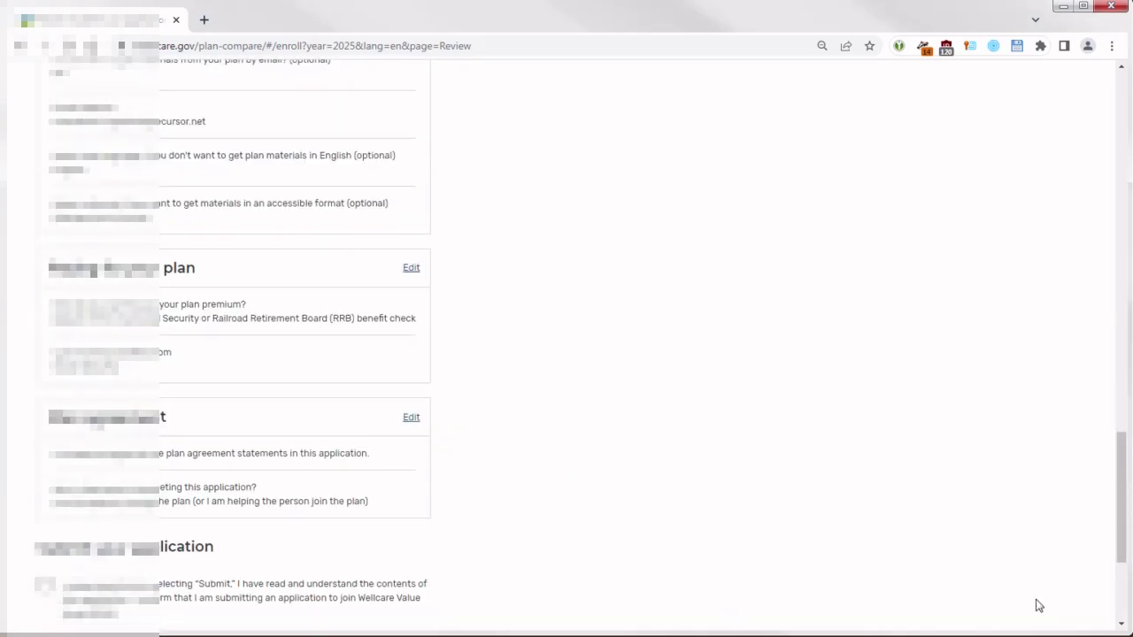
left_click(1122, 607)
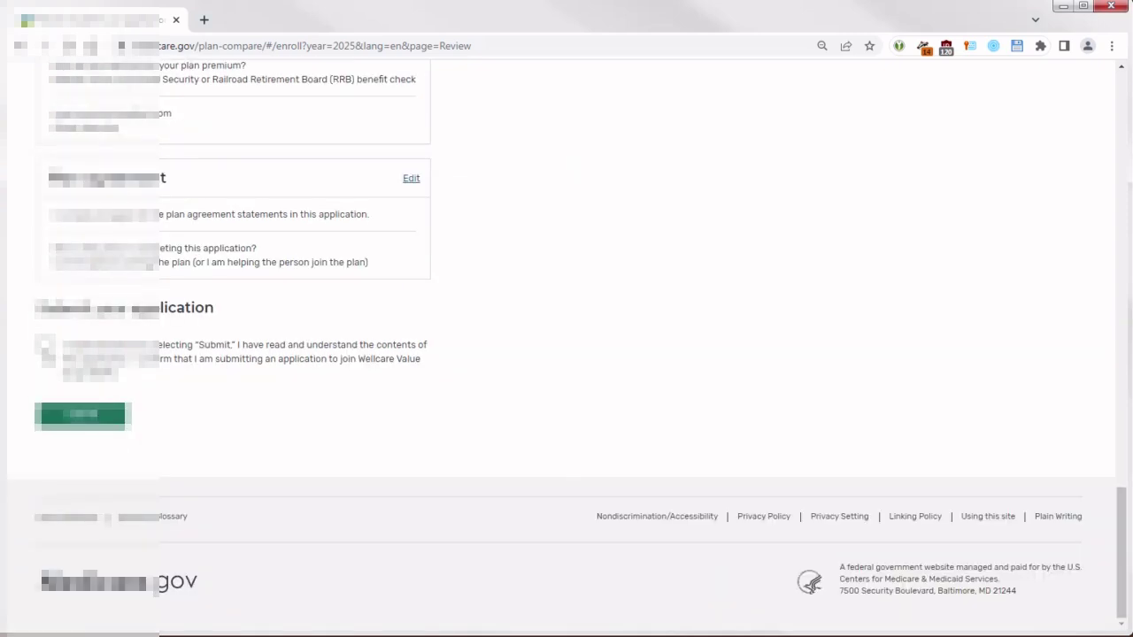
left_click(45, 347)
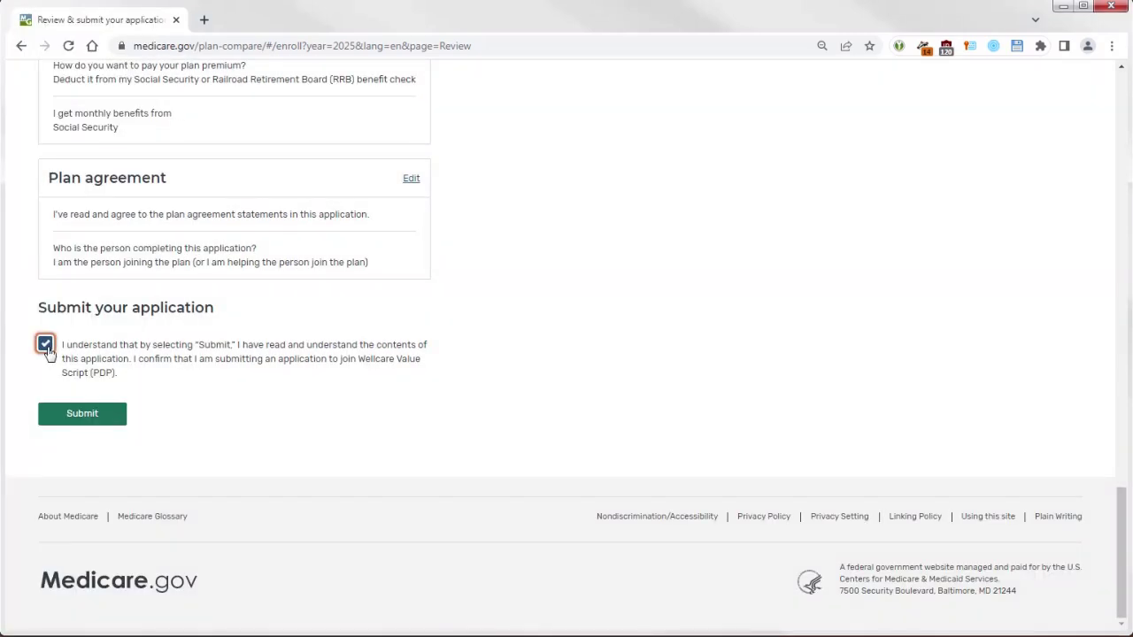
left_click(99, 416)
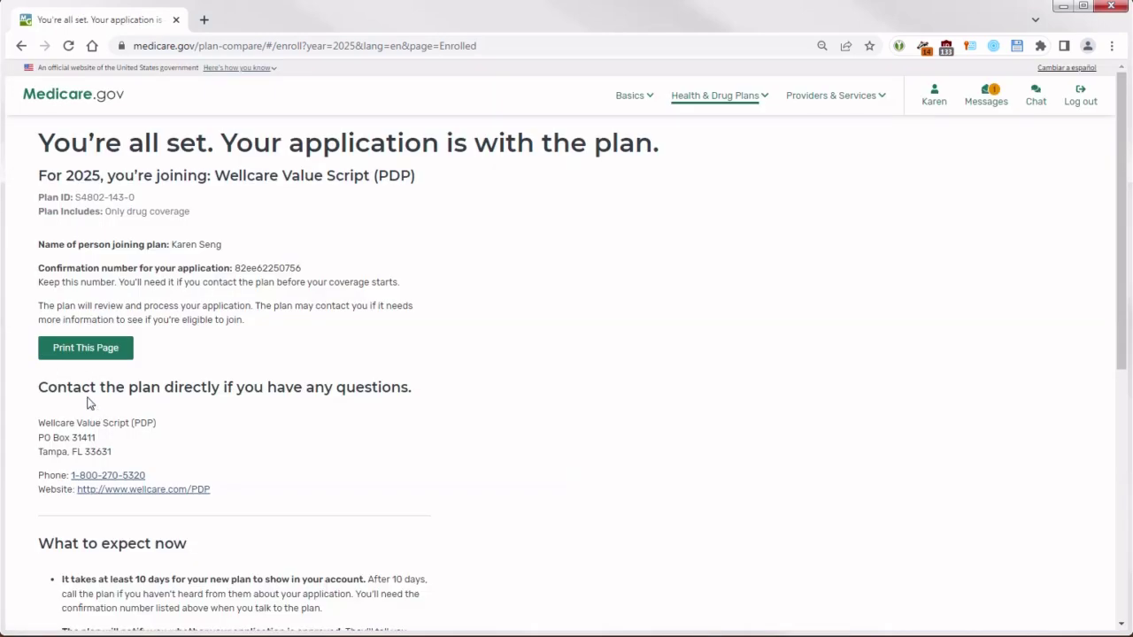
Step: Save the application confirmation page as a PDF with all pages in portrait layout
left_click(86, 349)
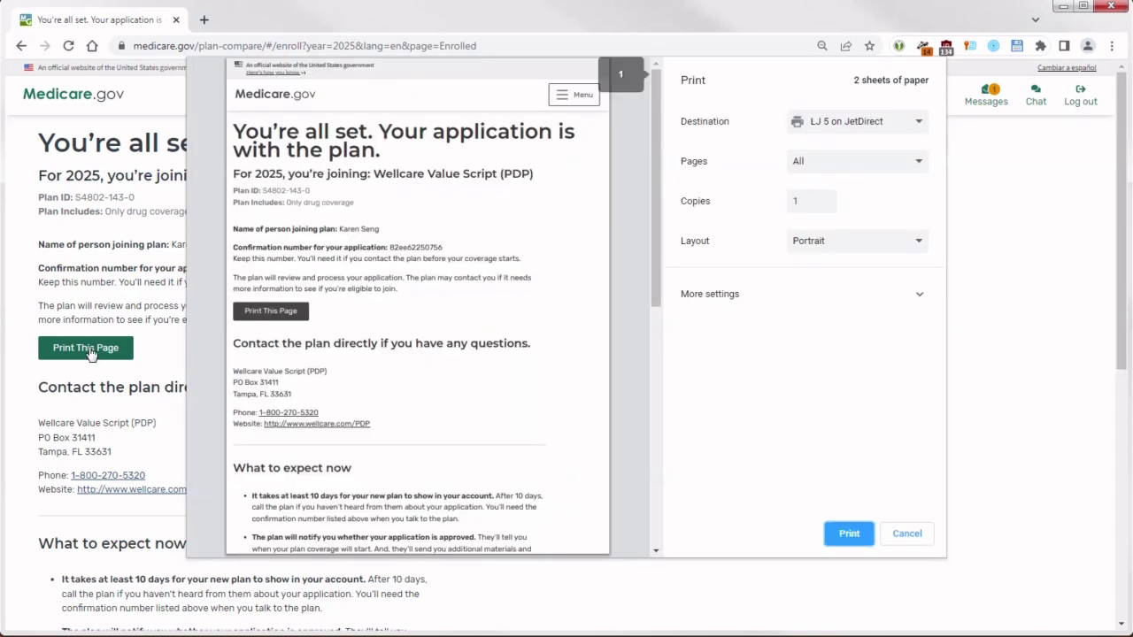
left_click(917, 123)
left_click(850, 153)
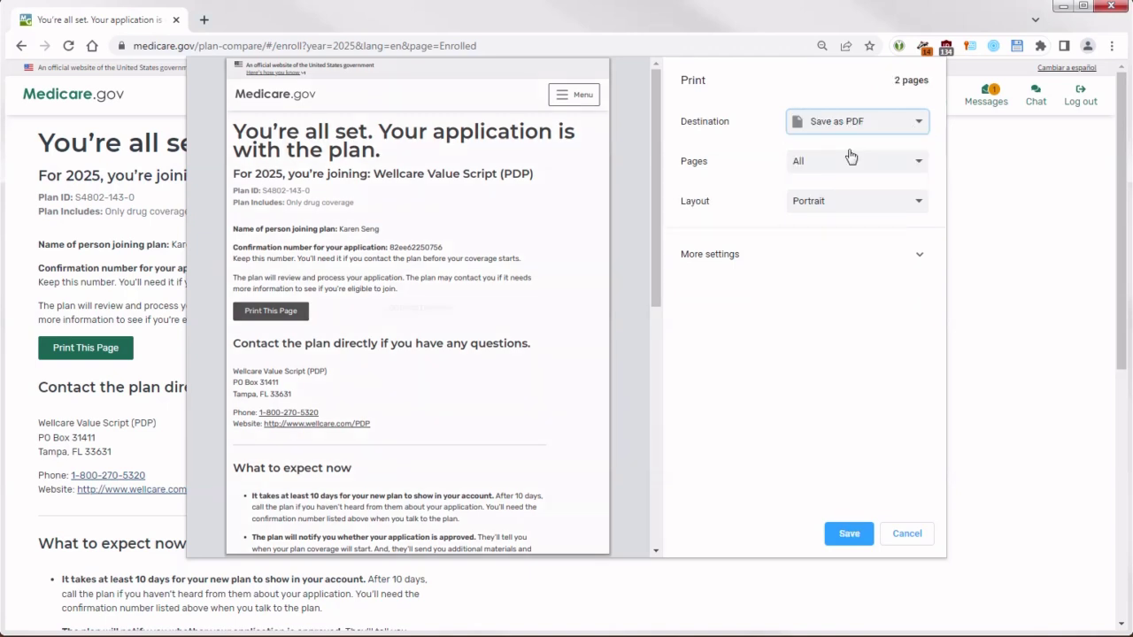
left_click(852, 534)
left_click(854, 539)
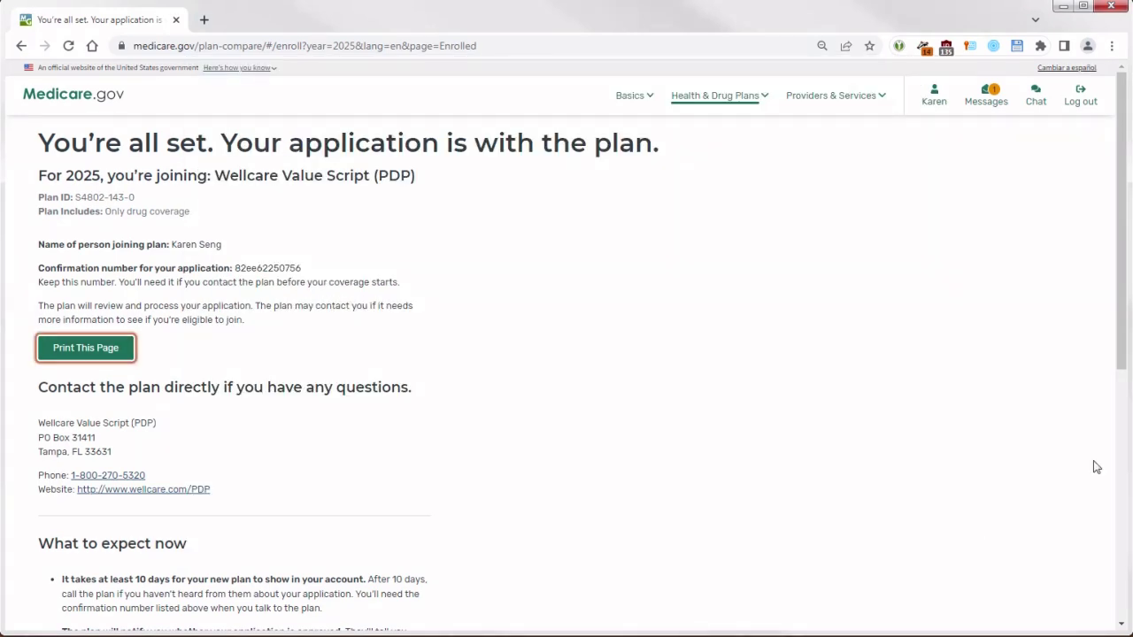
Step: Finish the enrollment and open the unread account message "You chose a new plan"
left_click(1127, 582)
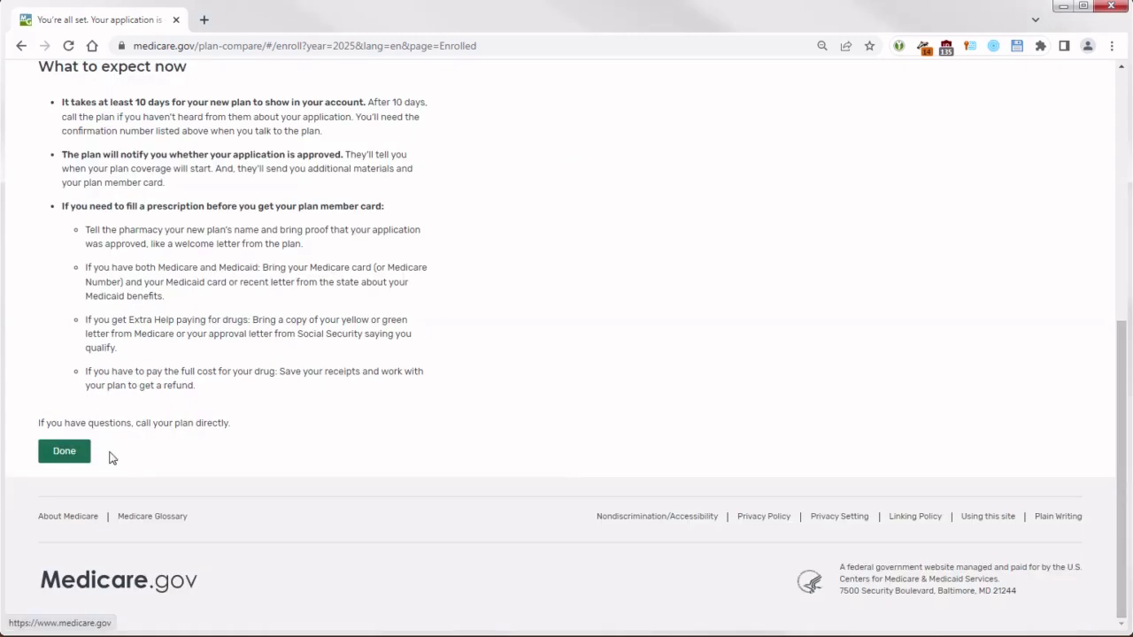
left_click(67, 453)
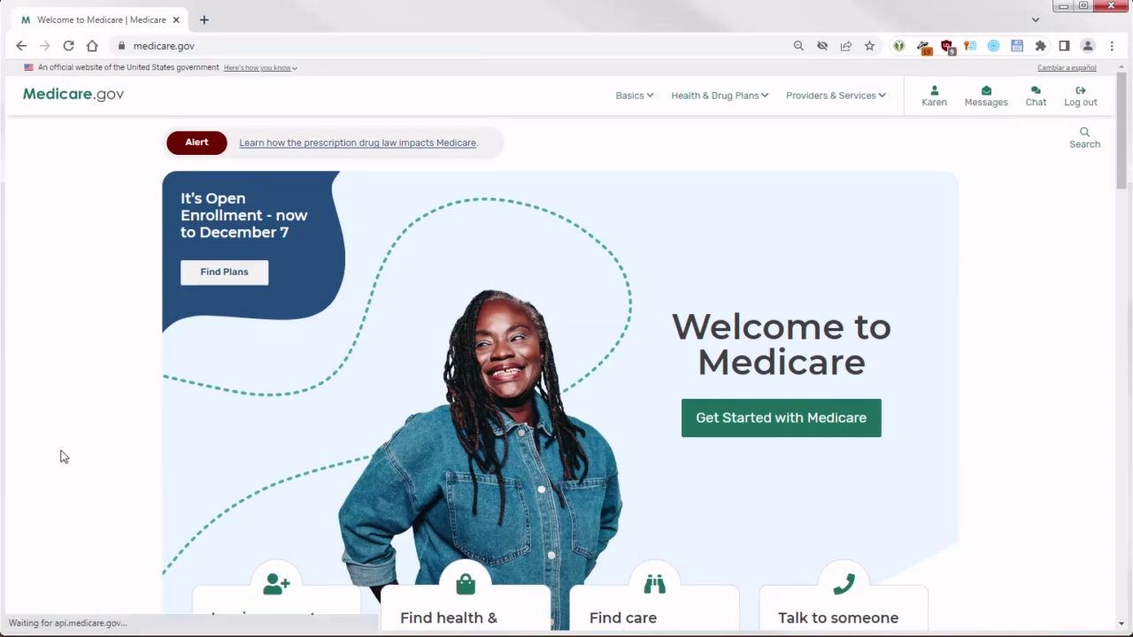
left_click(988, 98)
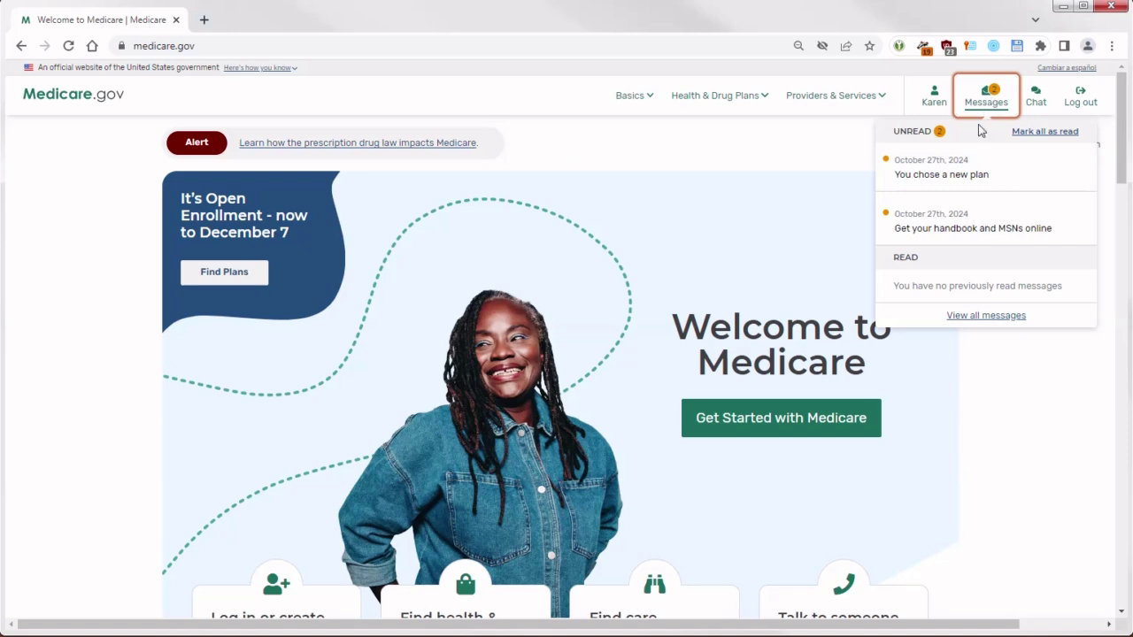
left_click(967, 176)
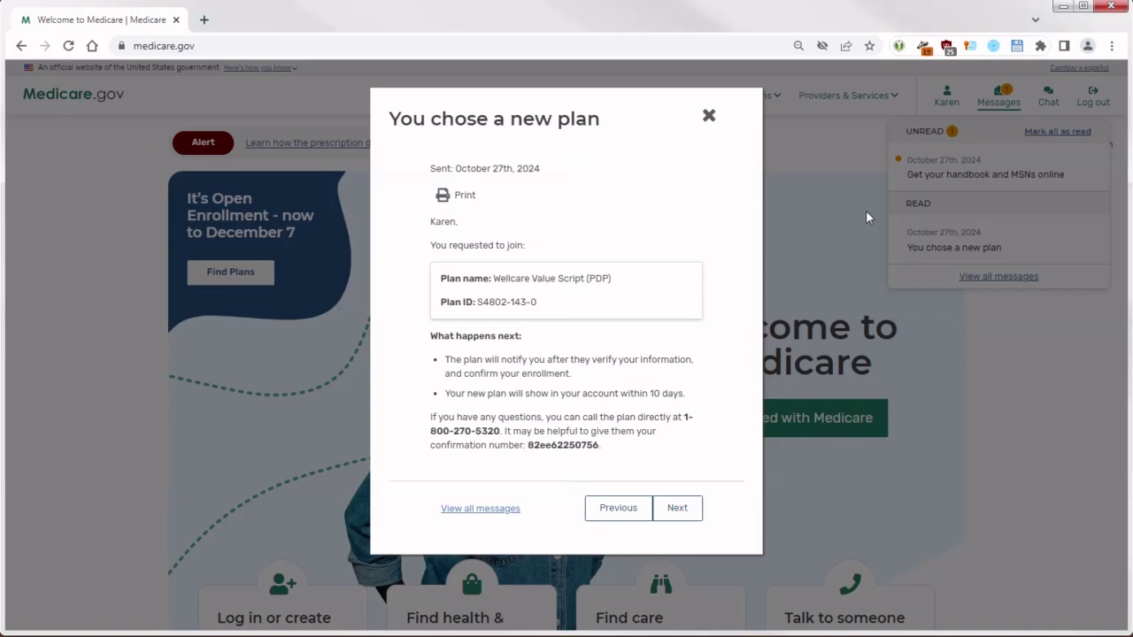
Step: Capture a screenshot of the "You chose a new plan" message, then close it and log out of the account
key("ctrl+alt+s")
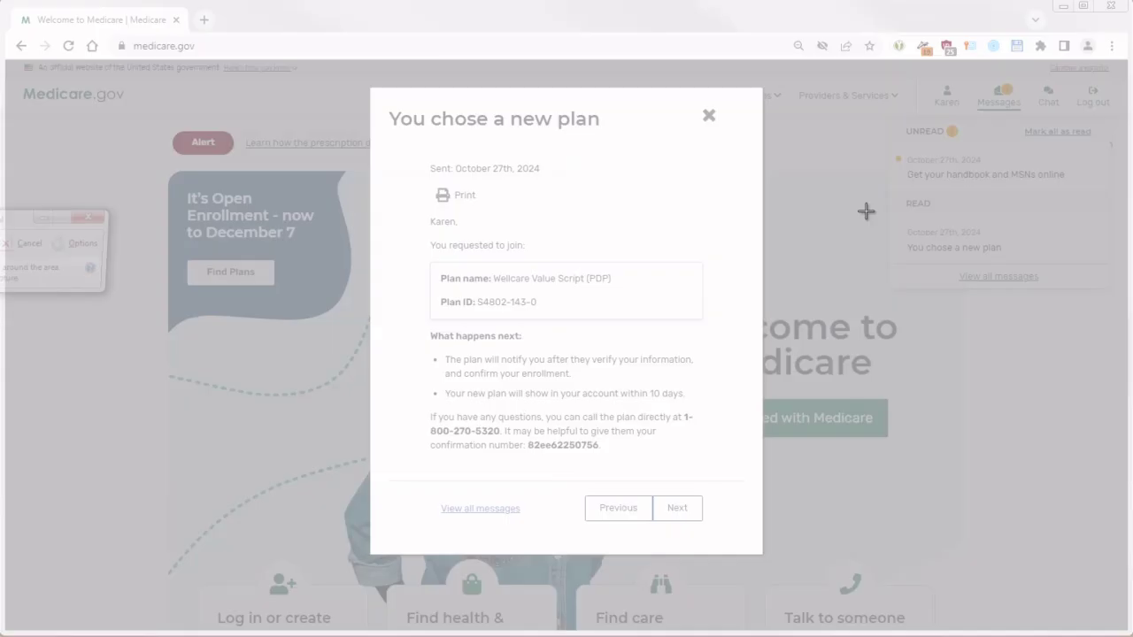
left_click_drag(376, 95, 759, 468)
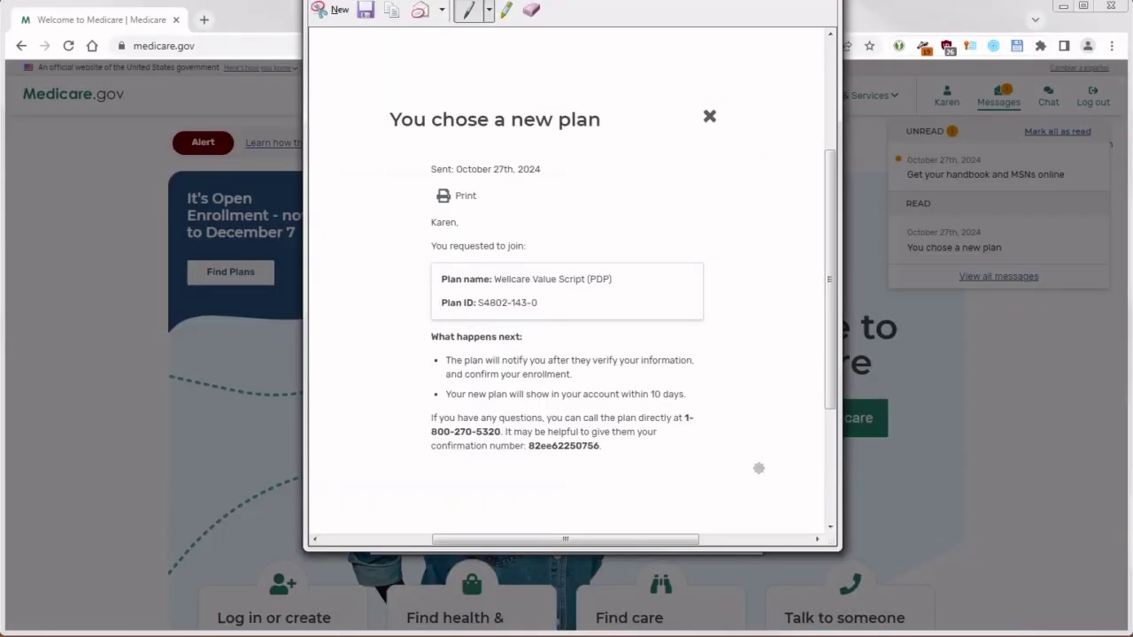
left_click(707, 118)
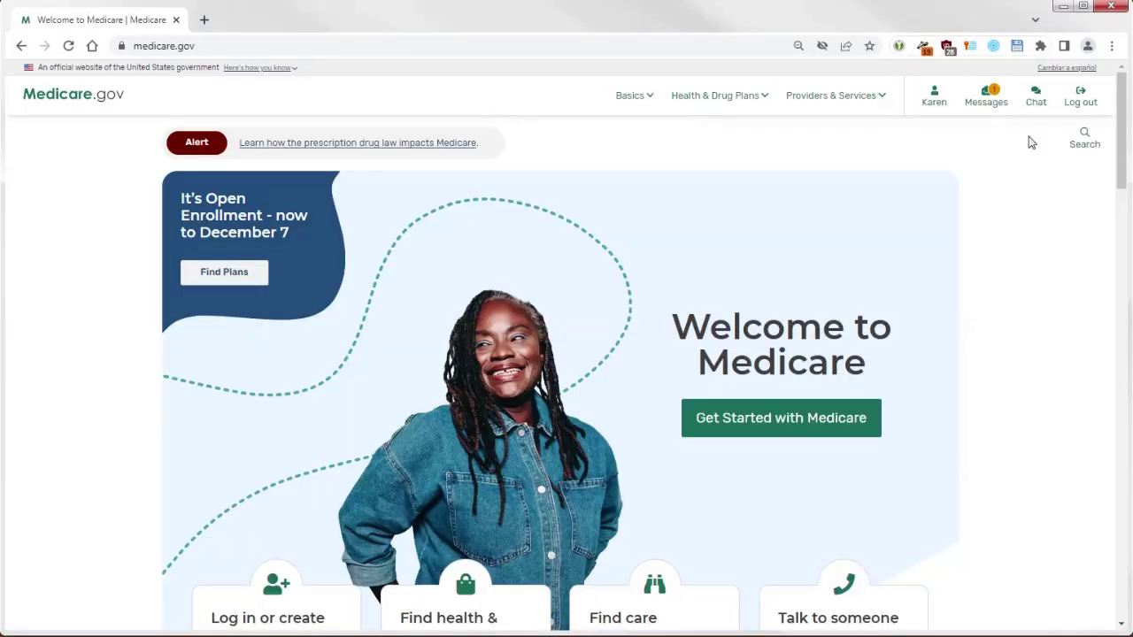
left_click(1088, 103)
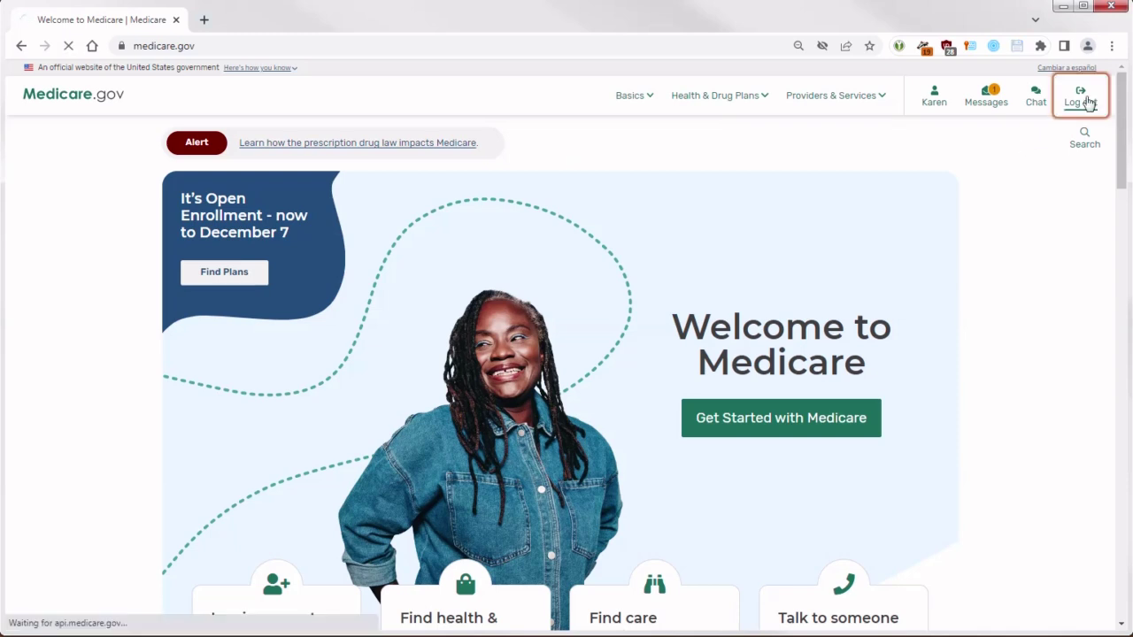